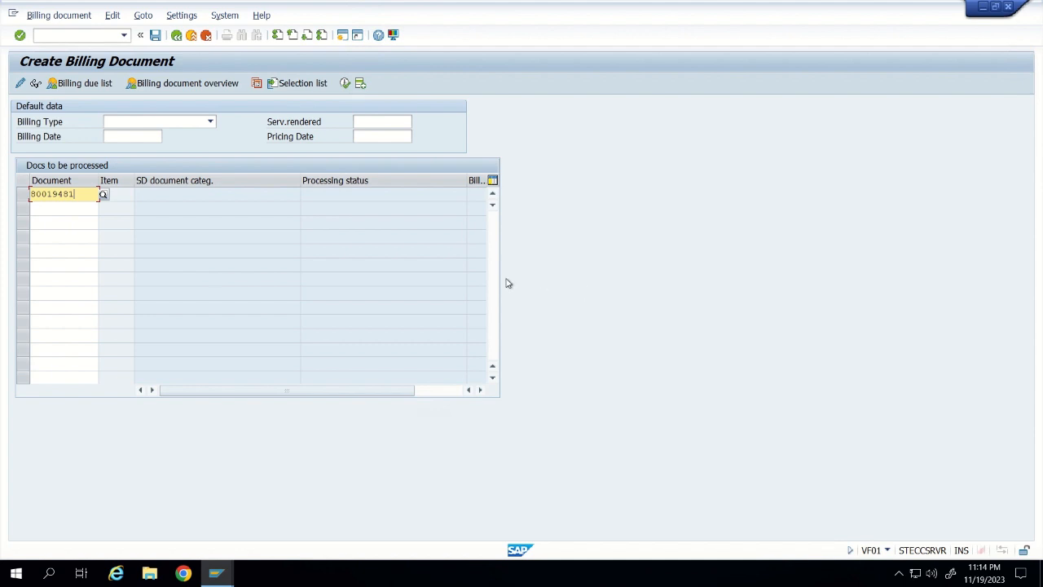
# - Create the invoice for the delivery document already entered and save it
pyautogui.press('Return')
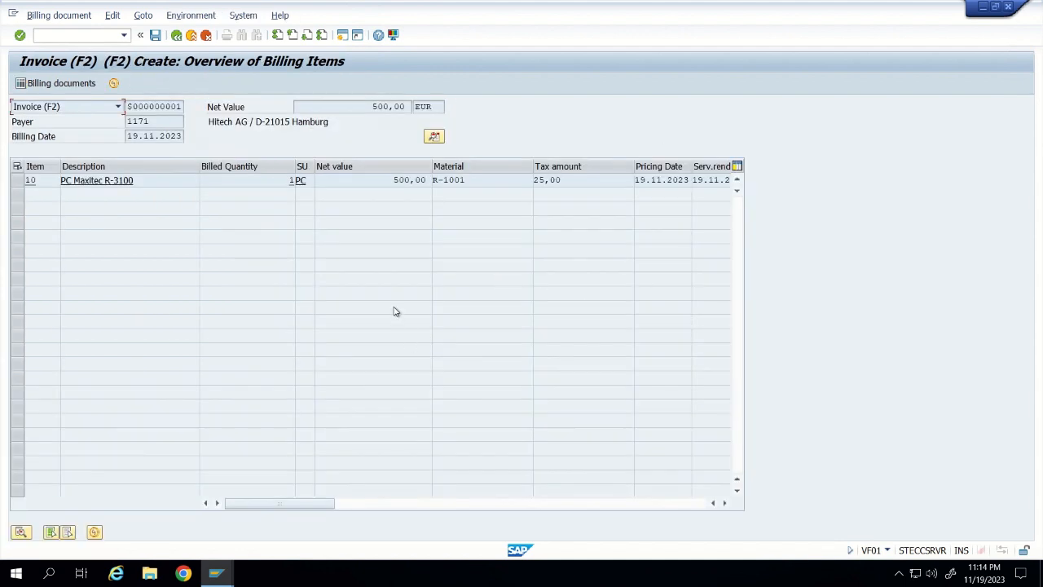
pyautogui.click(155, 35)
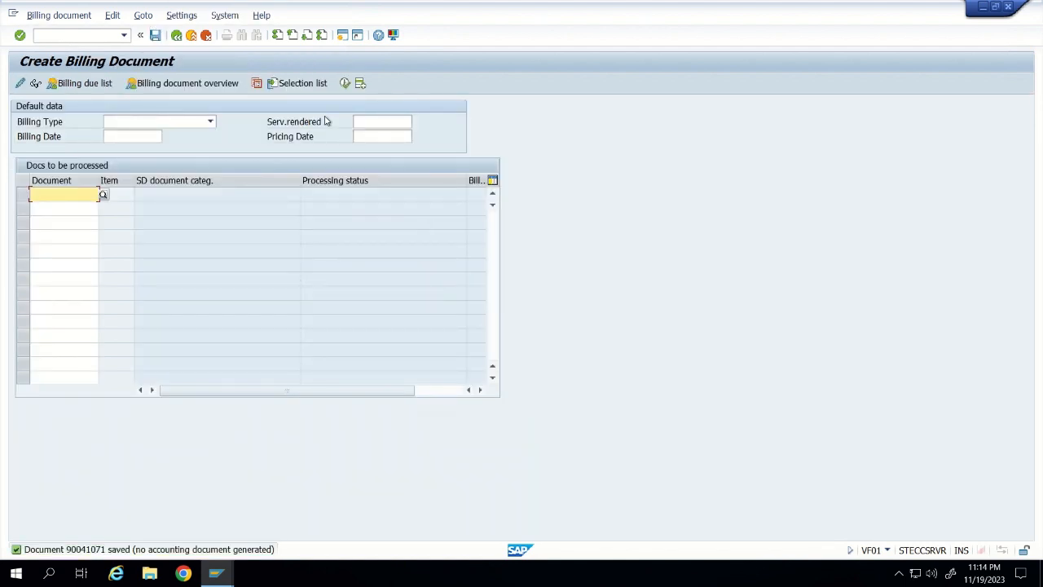
# - Display the saved invoice, check its accounting document, and return to the initial display screen
pyautogui.click(48, 16)
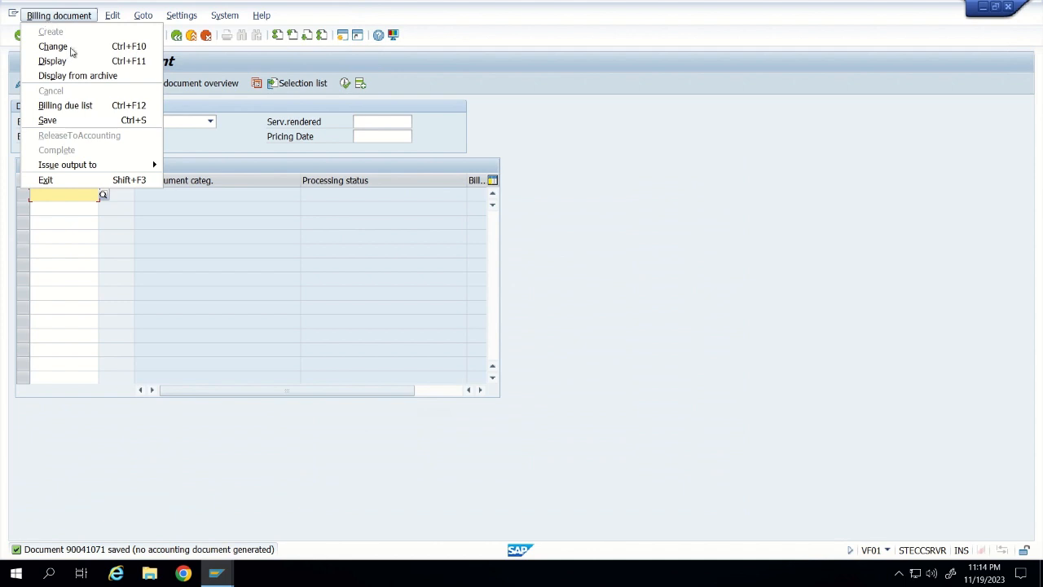
pyautogui.click(53, 61)
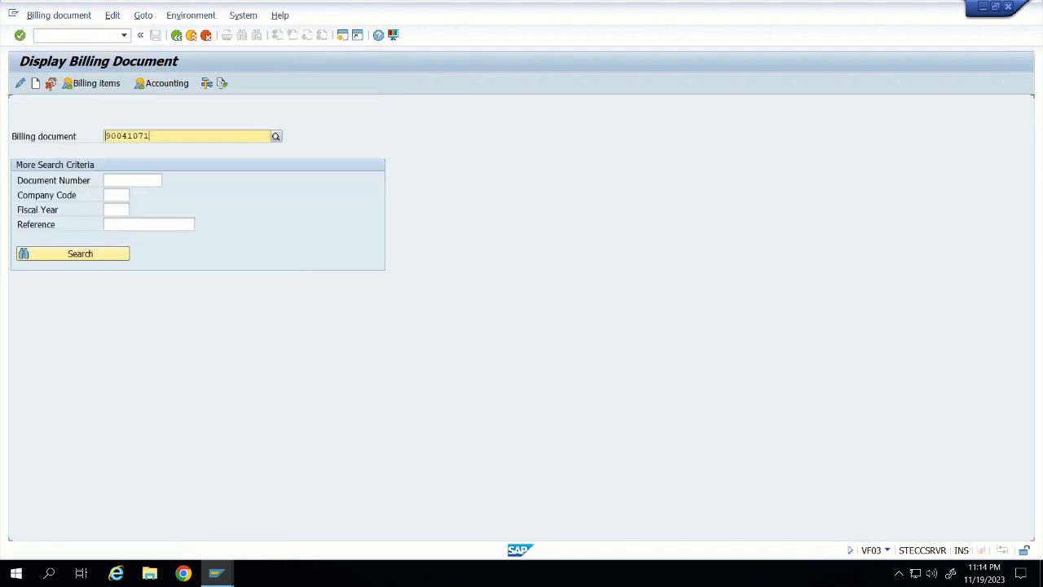
pyautogui.click(20, 35)
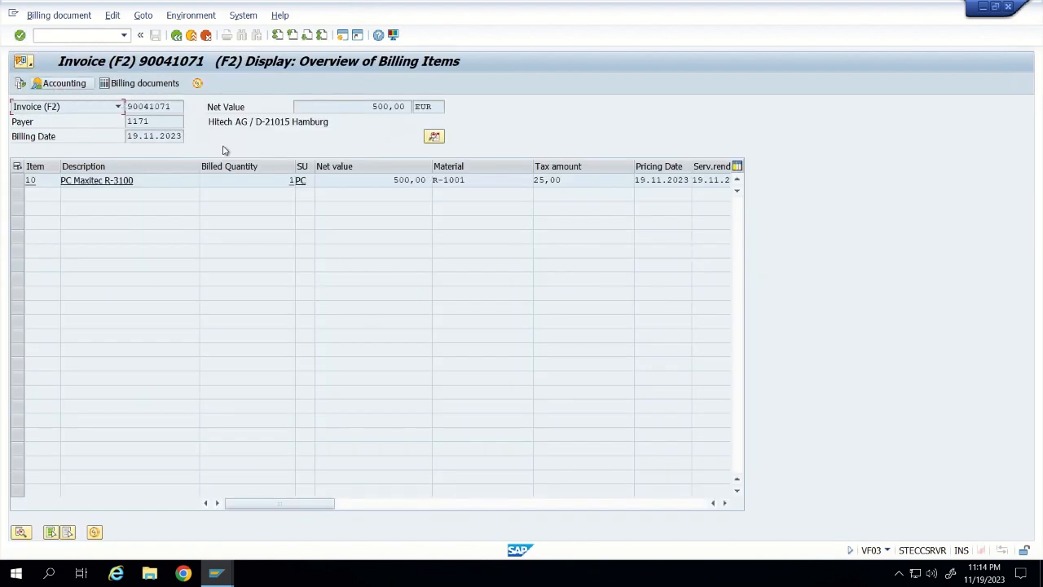
pyautogui.click(54, 83)
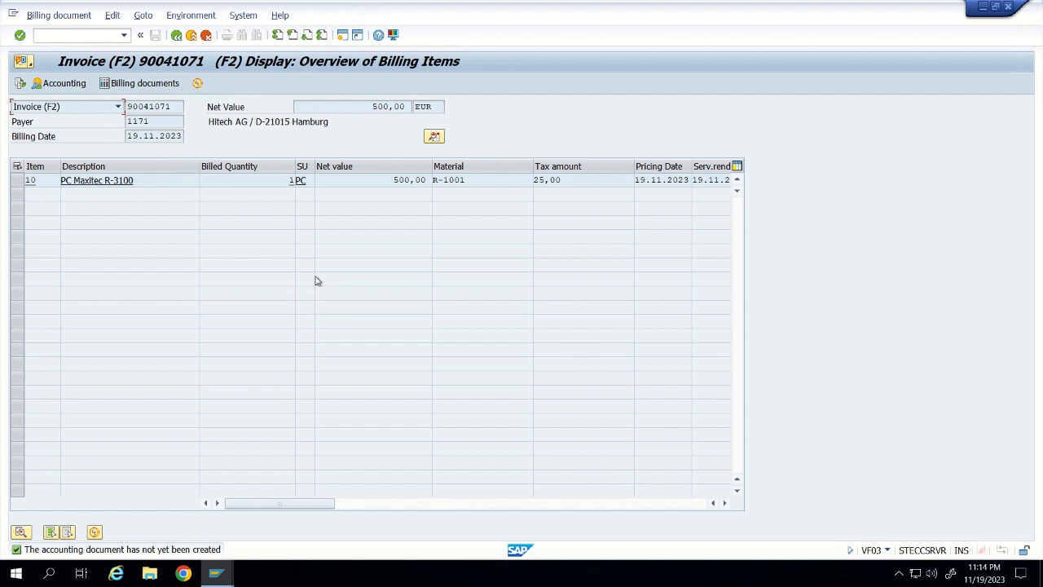
pyautogui.click(176, 35)
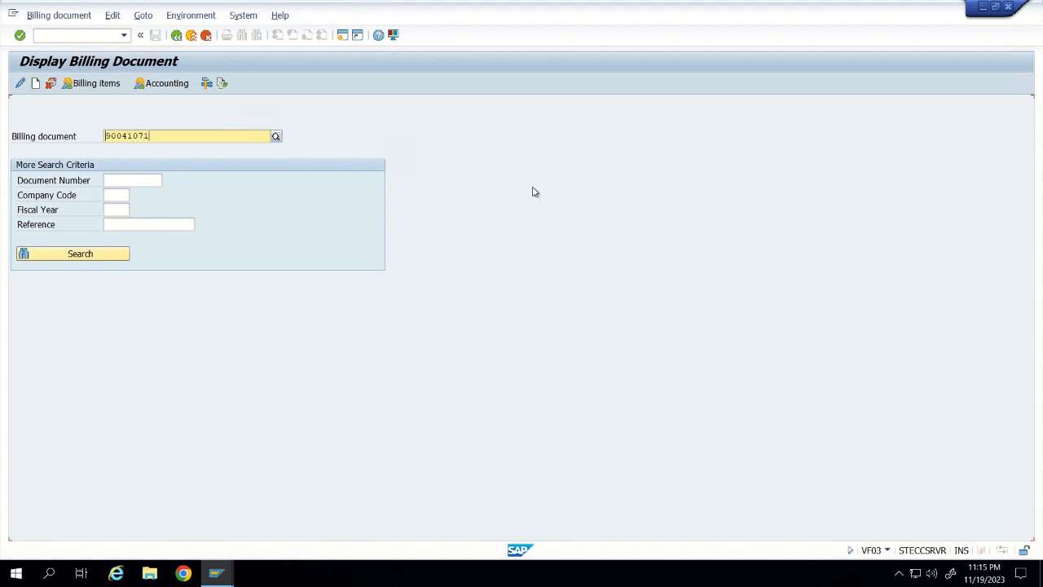
# - Open the change transaction for the same billing document and try to release it to accounting
pyautogui.doubleClick(263, 136)
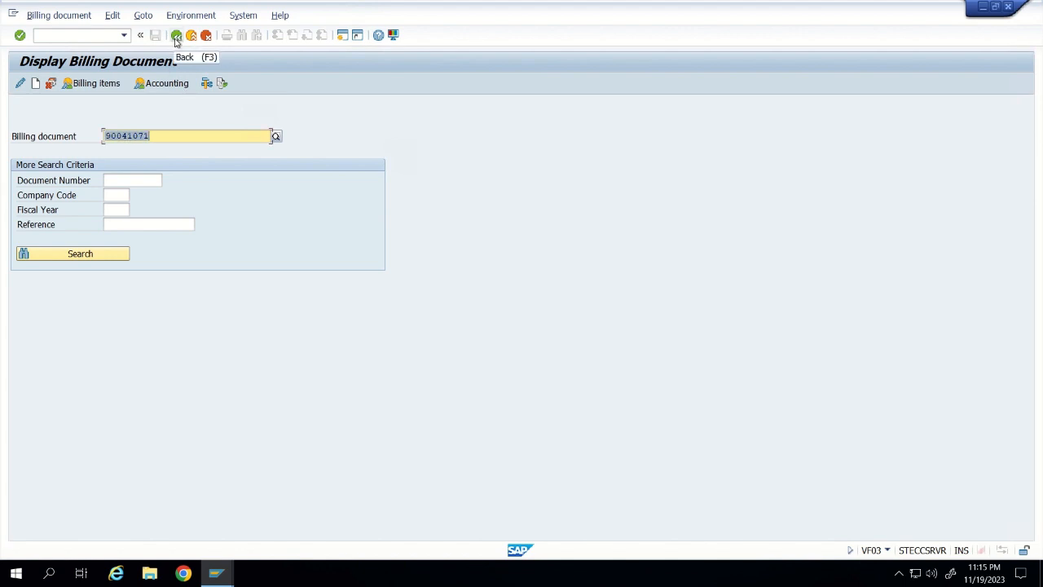
pyautogui.click(45, 16)
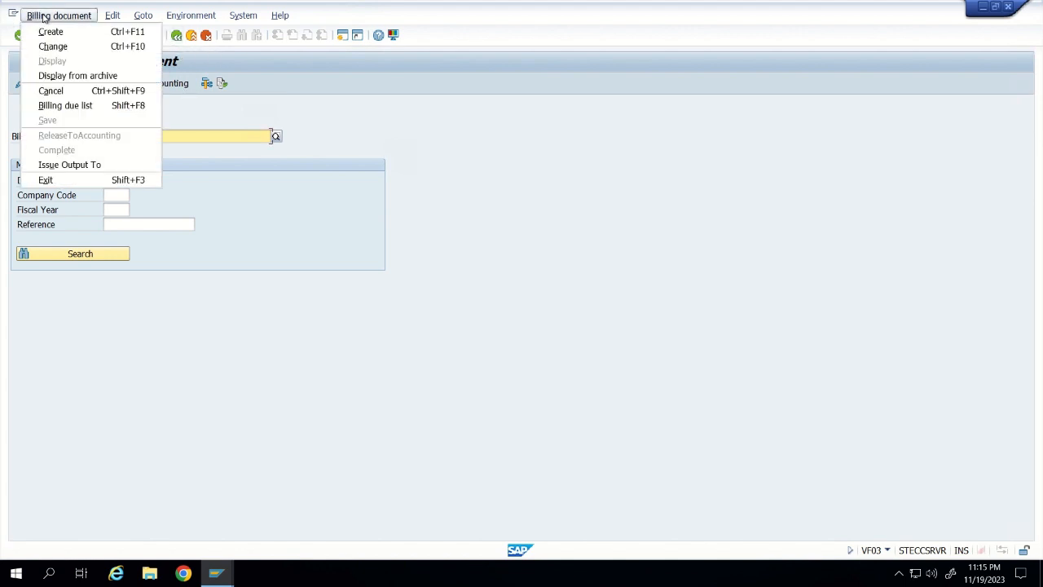
pyautogui.click(51, 46)
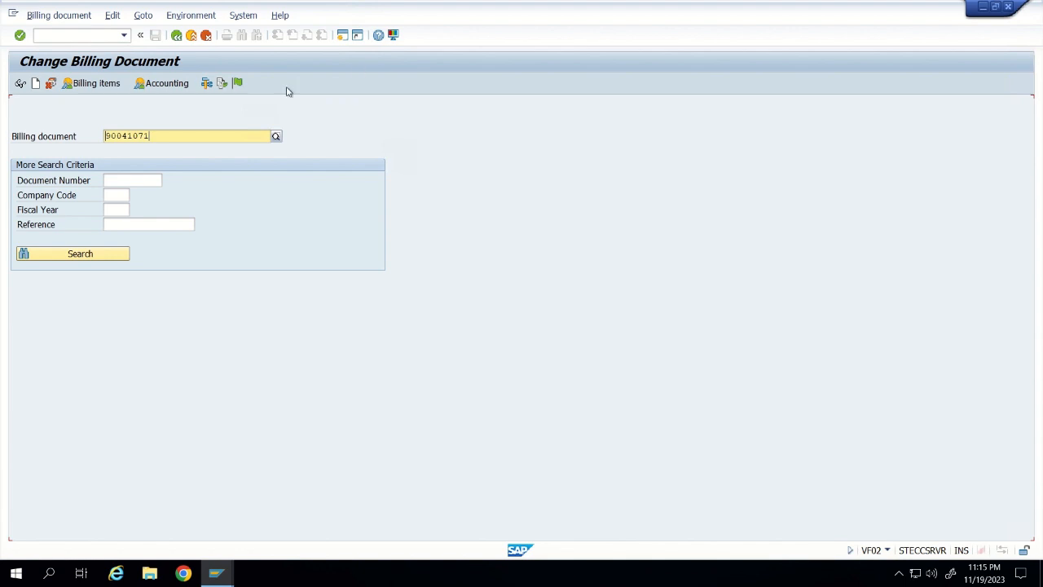
pyautogui.click(237, 83)
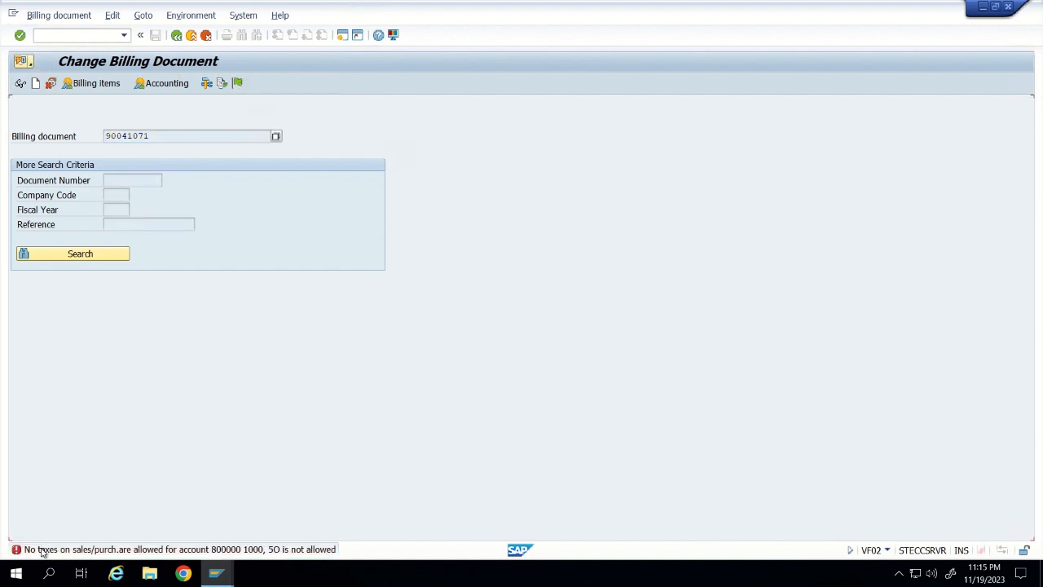
# - Read the detailed help for the error message and leave the billing document without saving
pyautogui.click(88, 550)
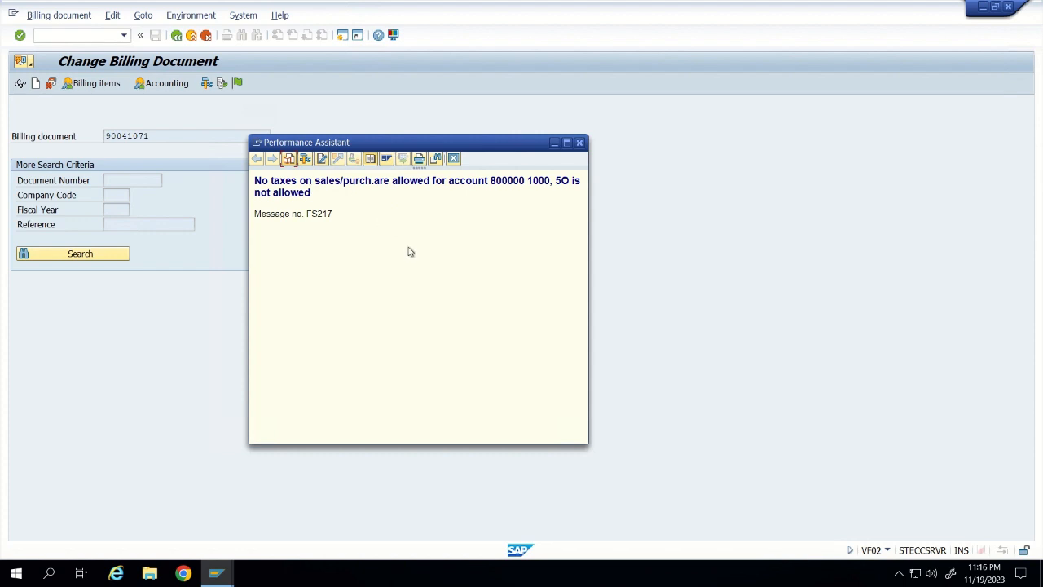
pyautogui.click(453, 158)
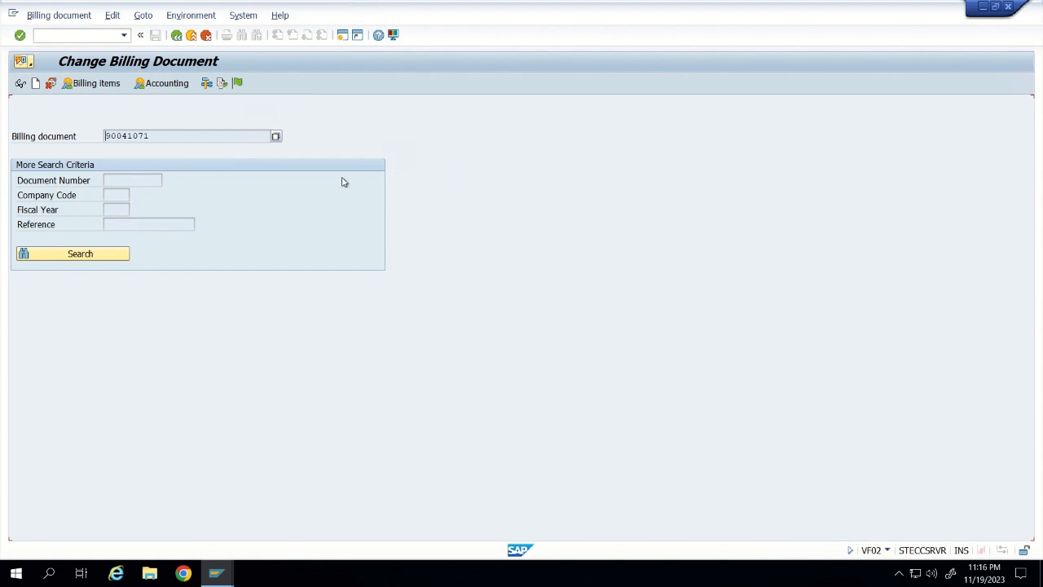
pyautogui.click(177, 35)
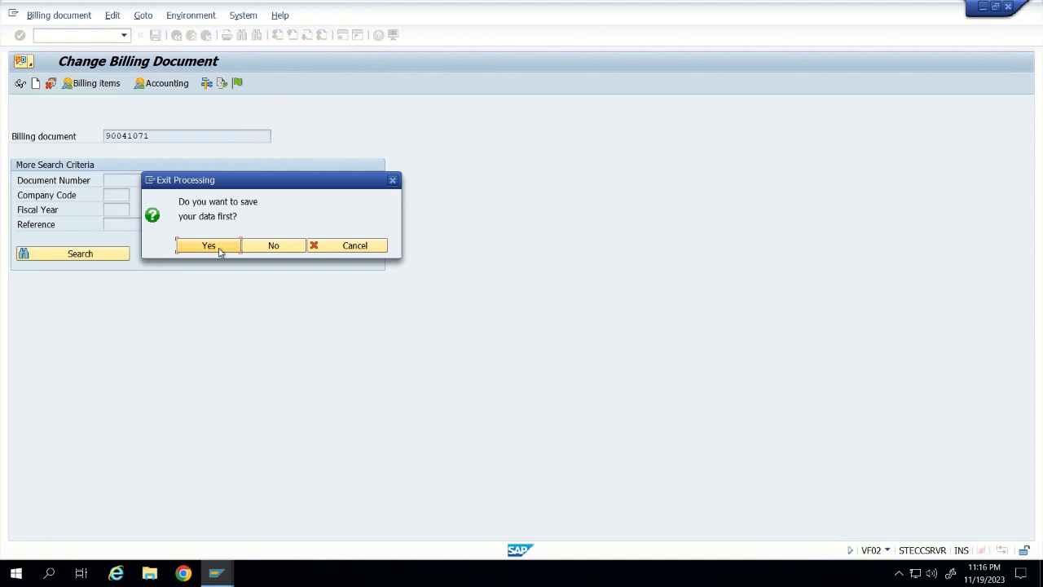
pyautogui.click(274, 251)
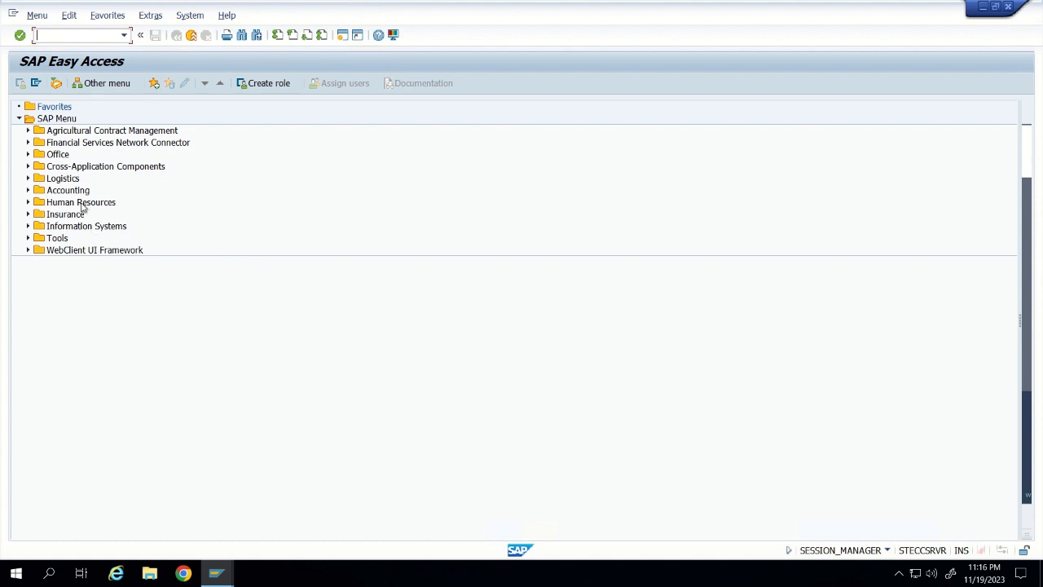
# - Find the sales order display transaction under Logistics, Sales and Distribution, and display the proposed standard order
pyautogui.click(28, 178)
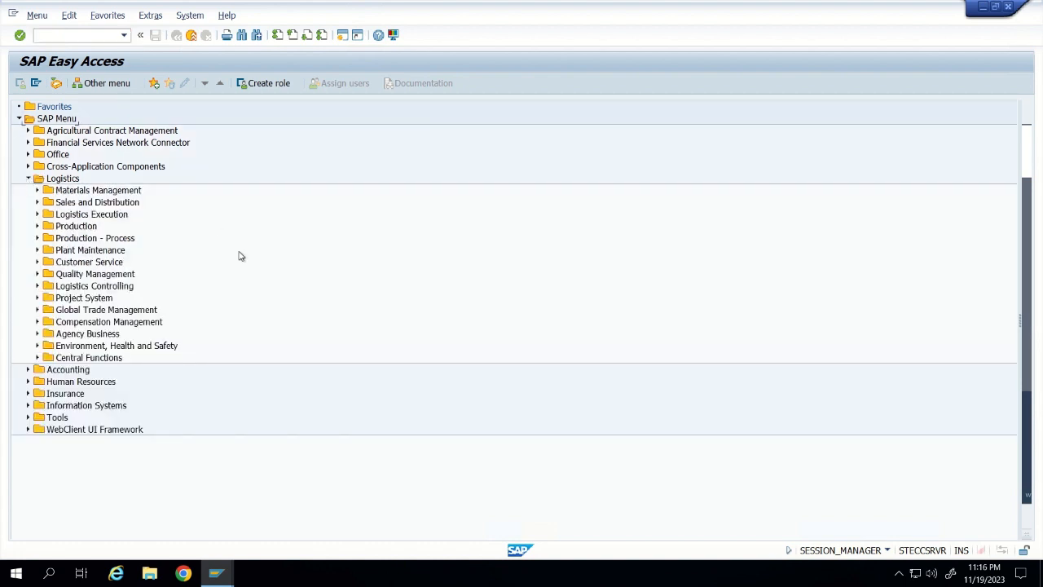
pyautogui.click(36, 202)
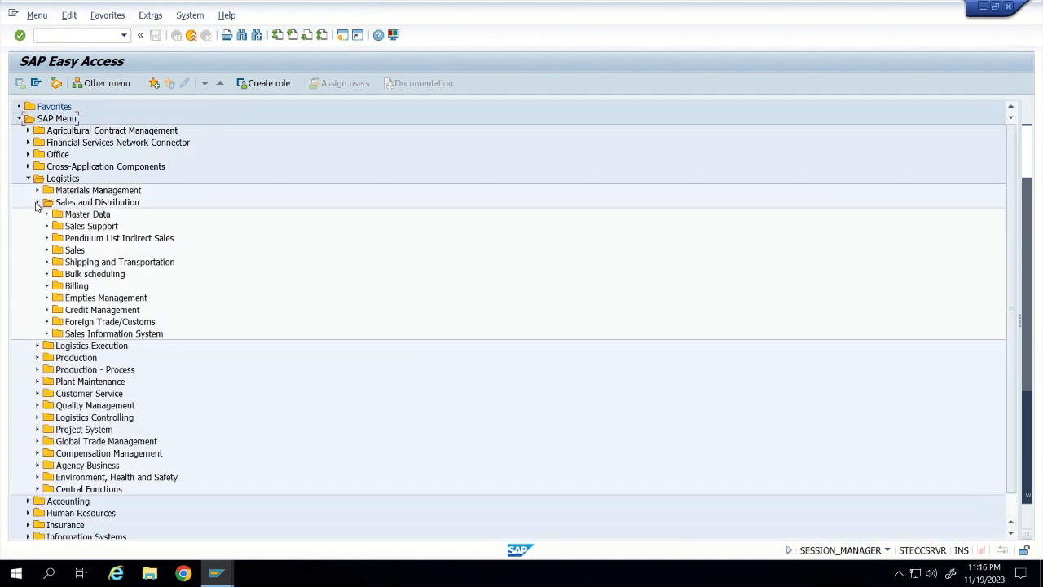
pyautogui.click(46, 251)
pyautogui.click(86, 287)
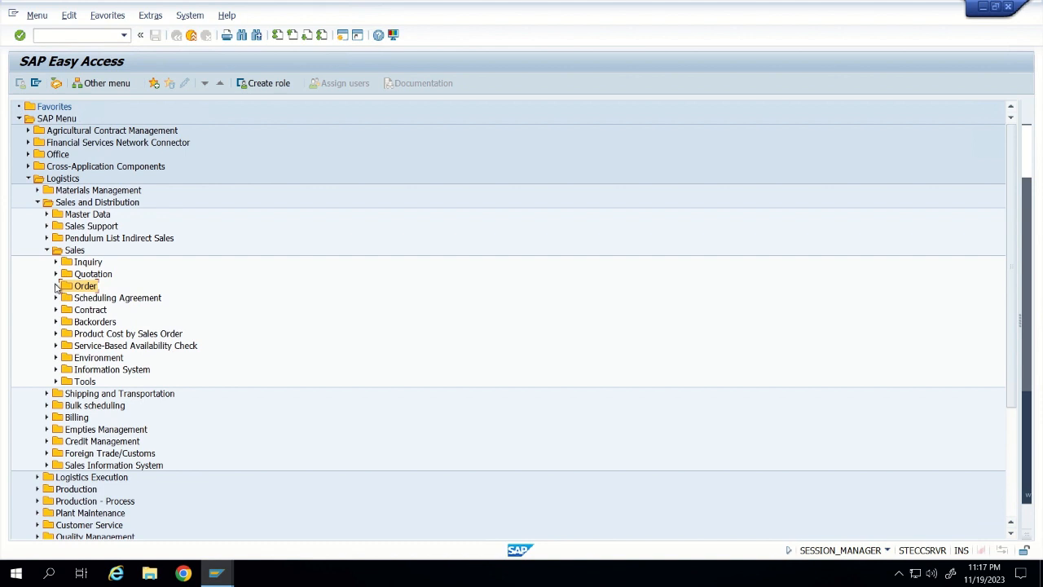
pyautogui.click(55, 286)
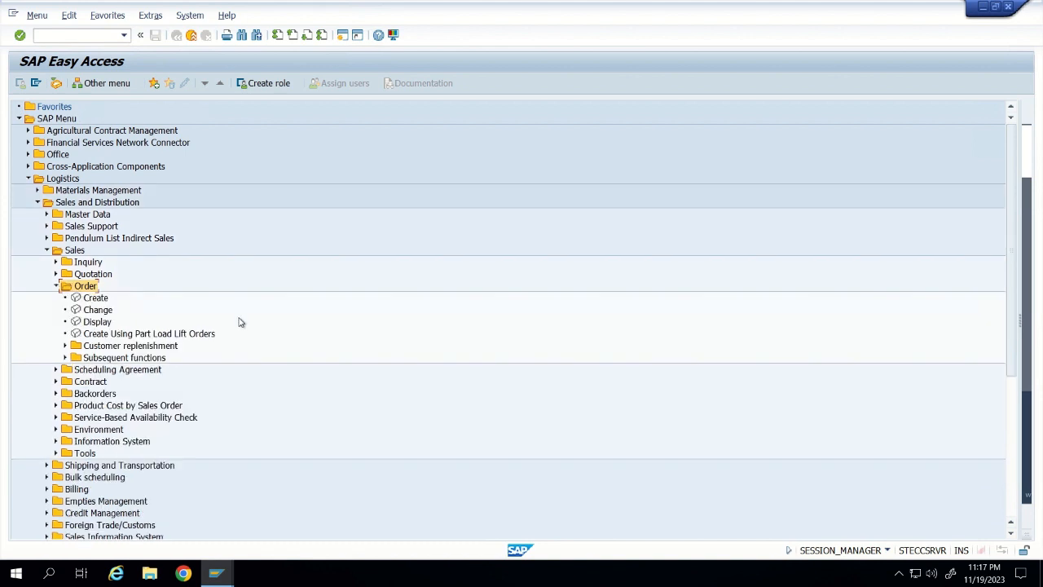
pyautogui.click(95, 324)
pyautogui.doubleClick(102, 322)
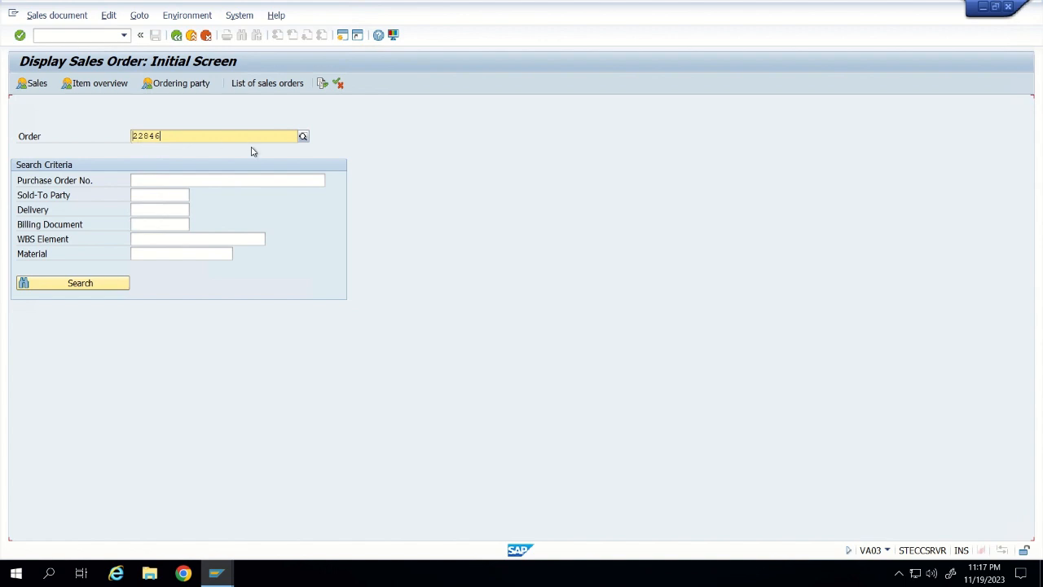
pyautogui.press('Return')
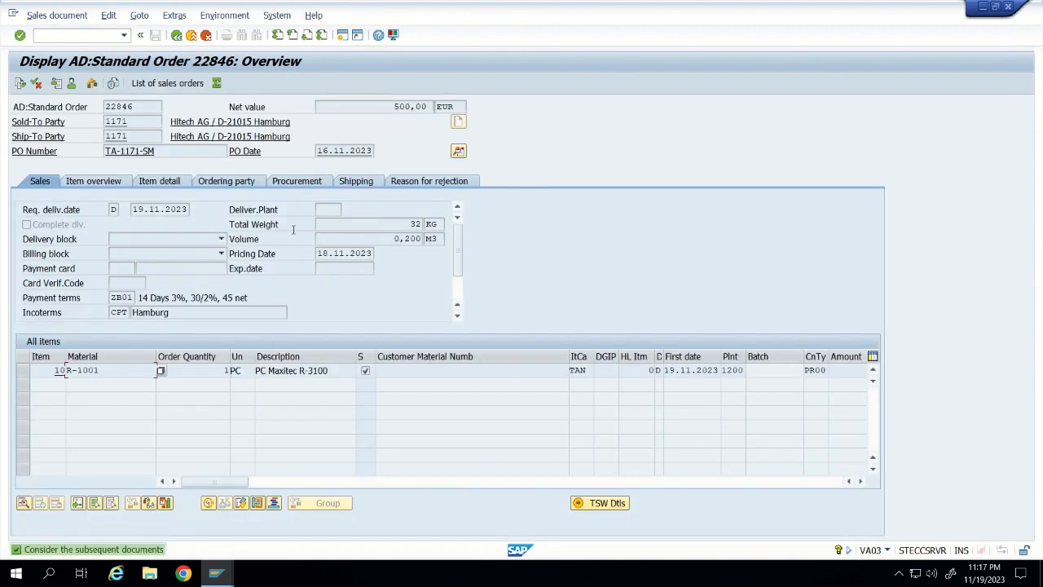
# - Open the order's document flow and examine the goods issue, first invoice, invoice cancellation and the status of the last invoice
pyautogui.click(21, 84)
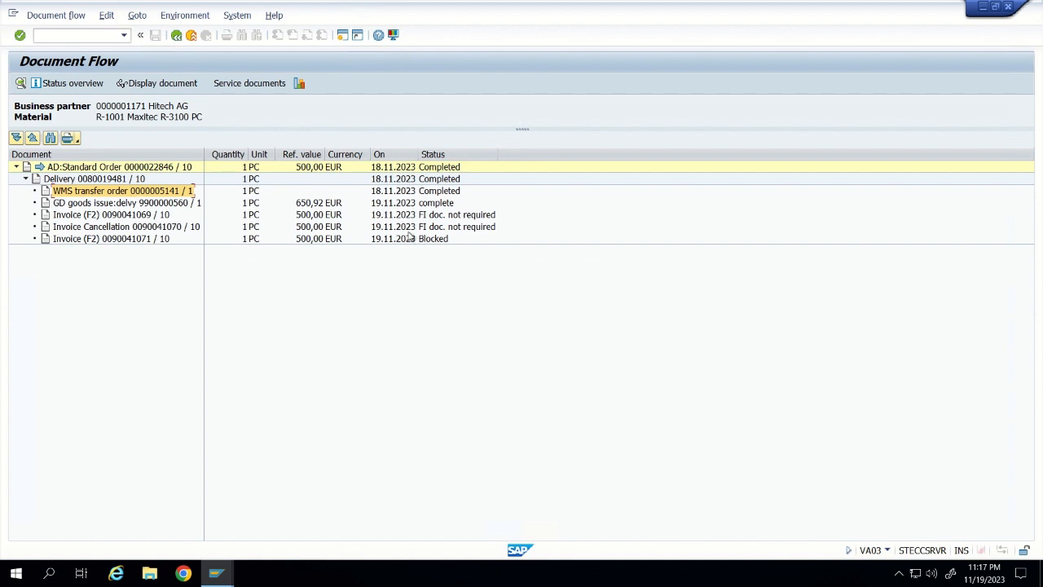
pyautogui.click(126, 204)
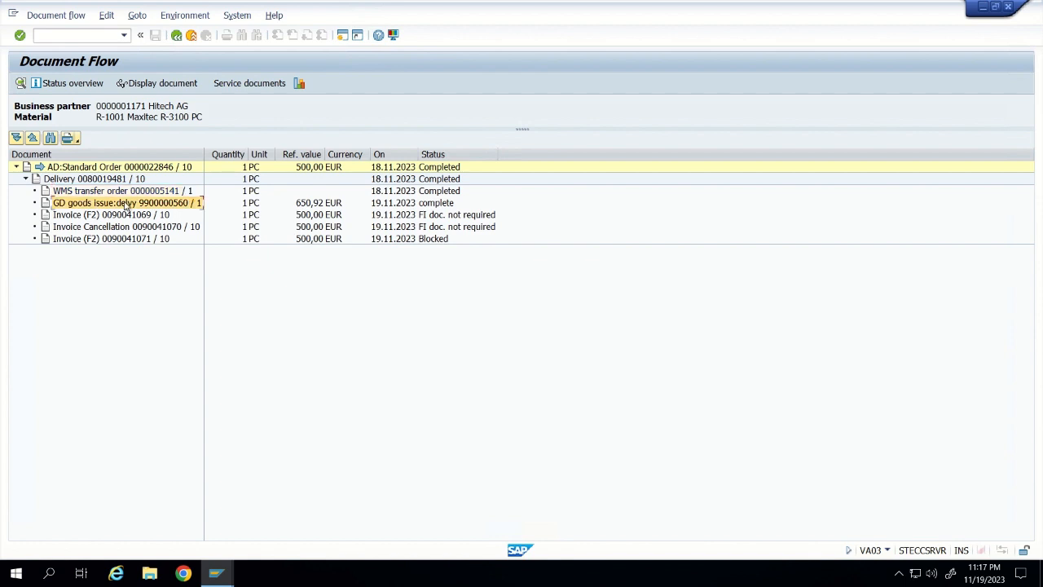
pyautogui.click(95, 216)
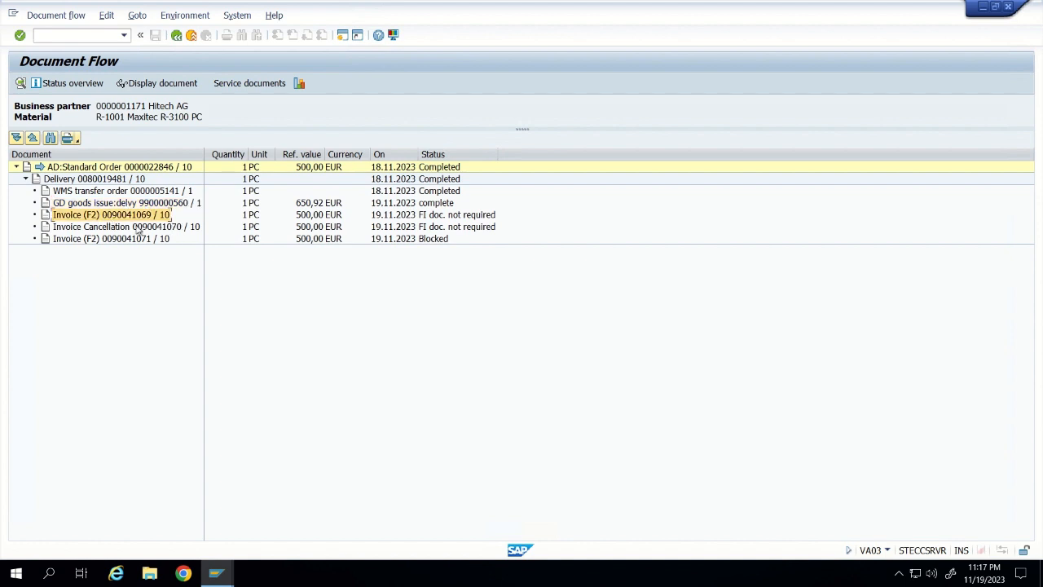
pyautogui.click(137, 229)
pyautogui.click(134, 216)
pyautogui.click(137, 226)
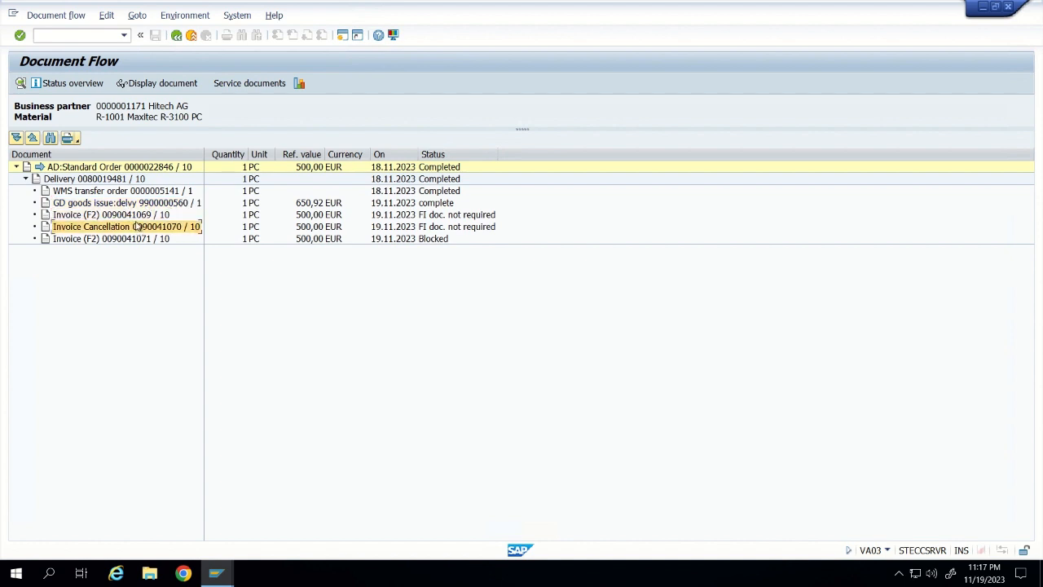
pyautogui.click(136, 218)
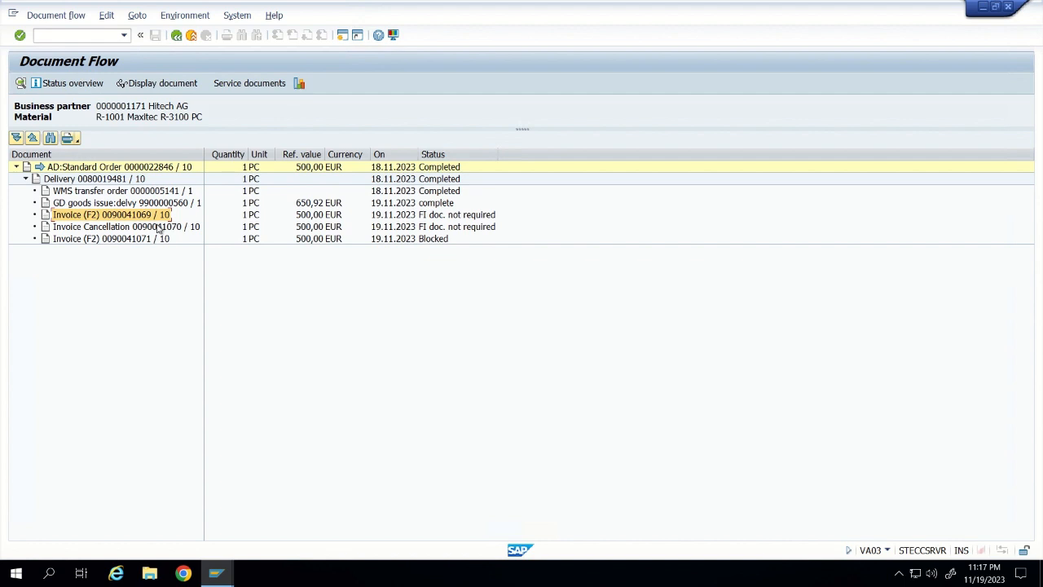
pyautogui.click(123, 239)
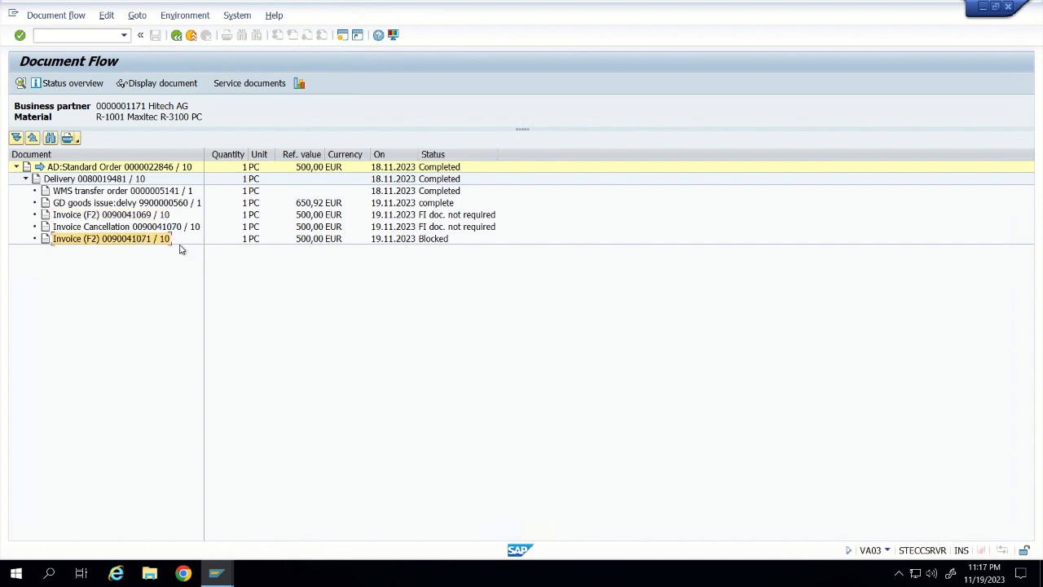
pyautogui.click(432, 242)
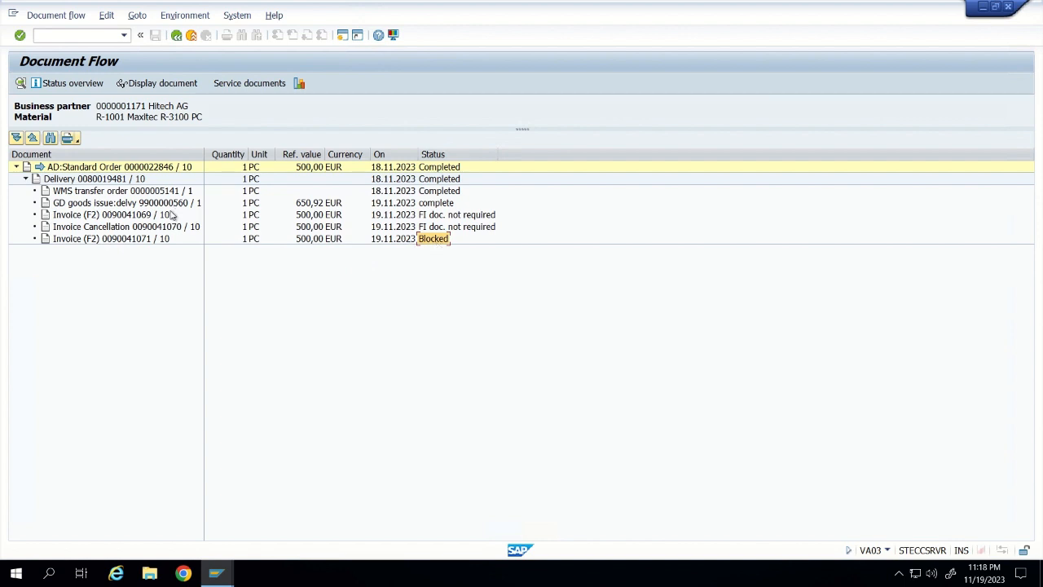
# - Display the delivery document from the document flow, look over its item overview, and return to the flow
pyautogui.click(58, 181)
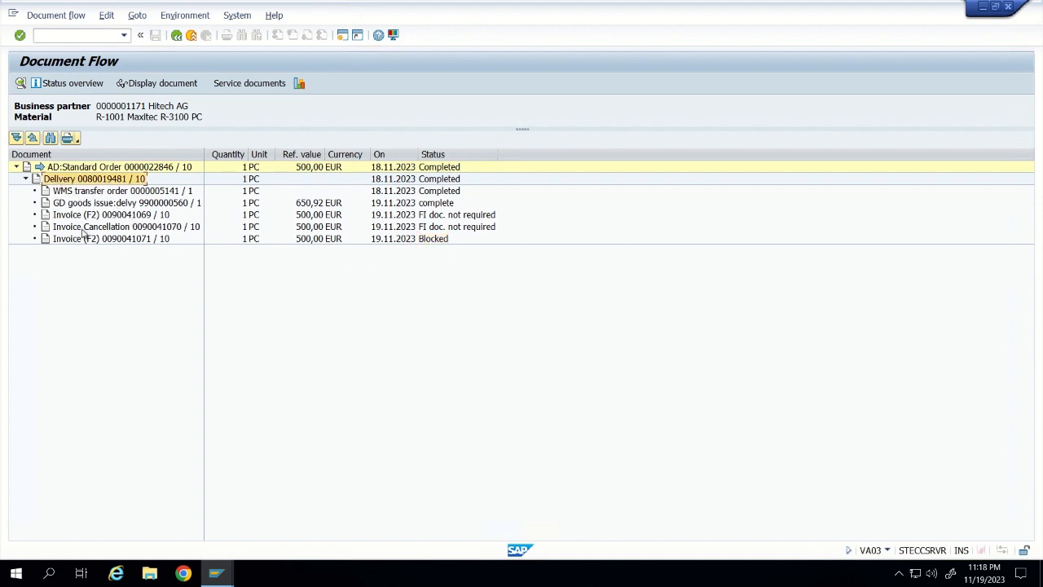
pyautogui.click(75, 184)
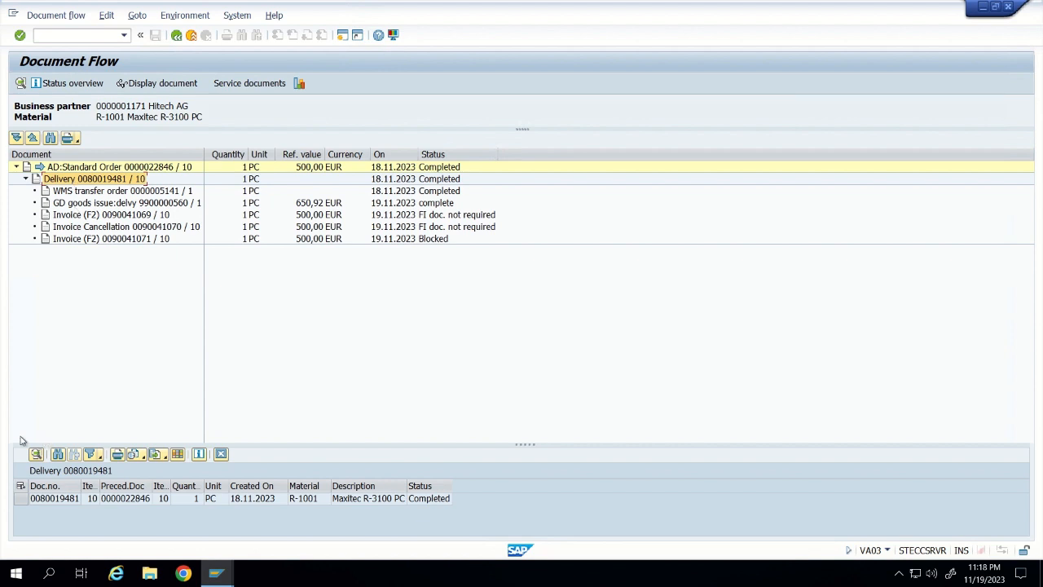
pyautogui.click(25, 497)
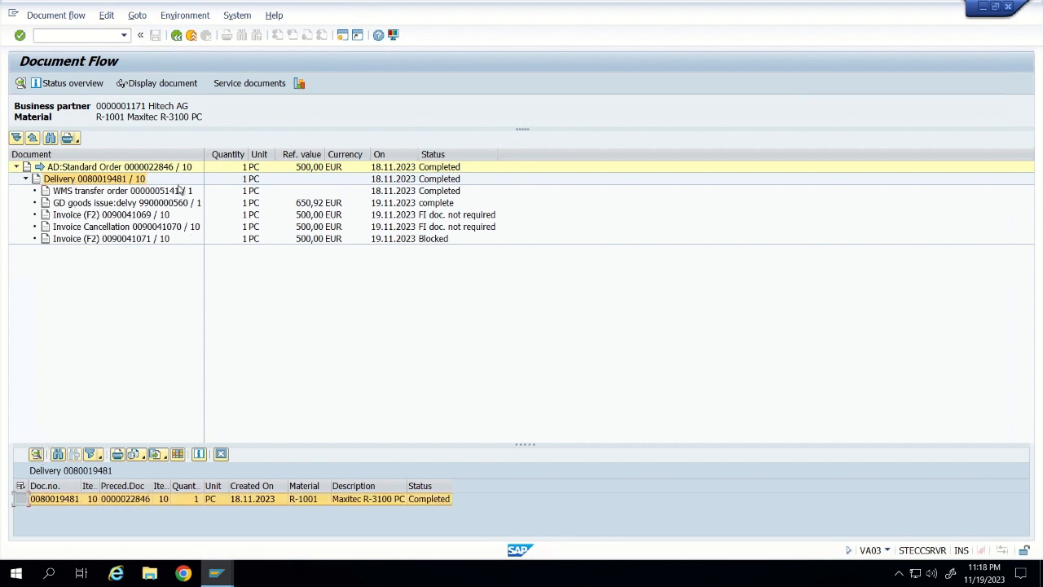
pyautogui.click(150, 85)
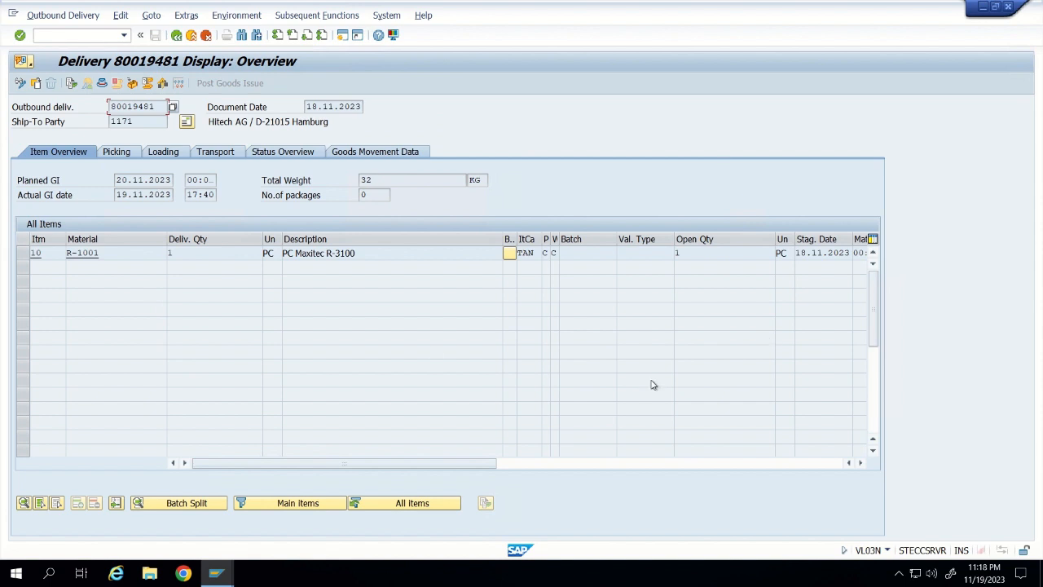
pyautogui.click(175, 36)
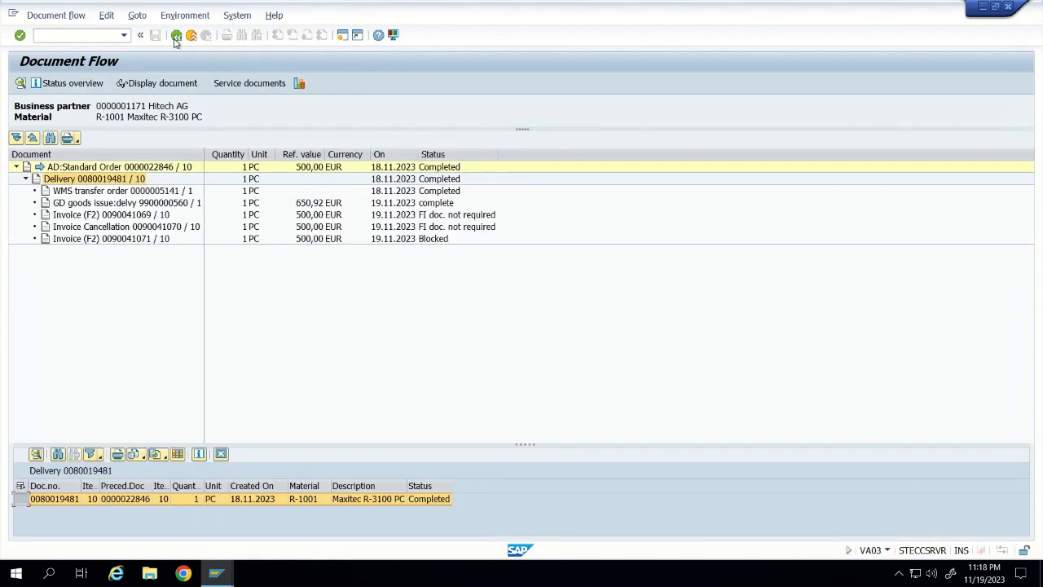
# - Display the WMS transfer order from the document flow, look over its source data, and return to the flow
pyautogui.click(90, 193)
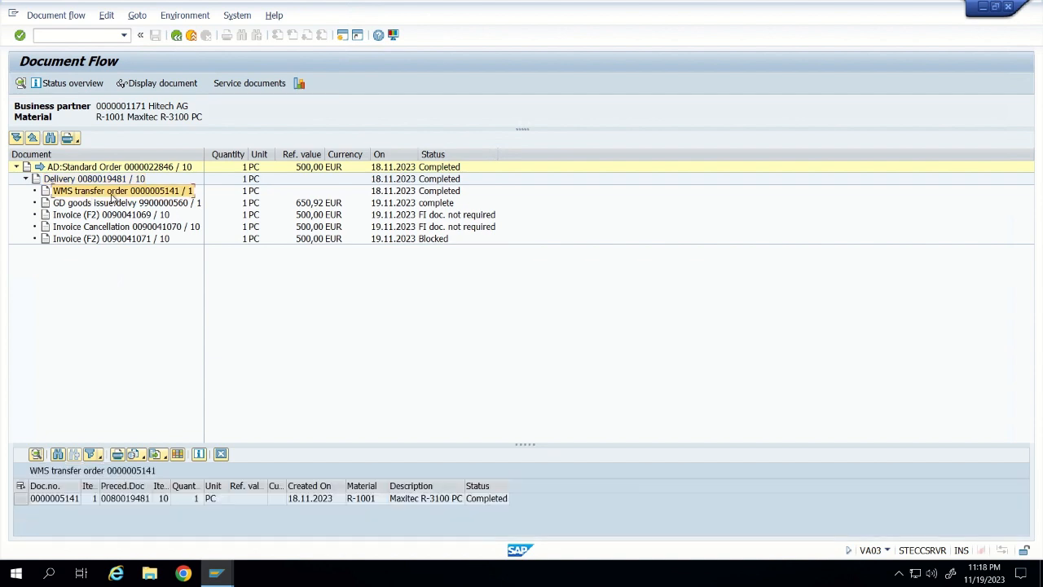
pyautogui.click(20, 499)
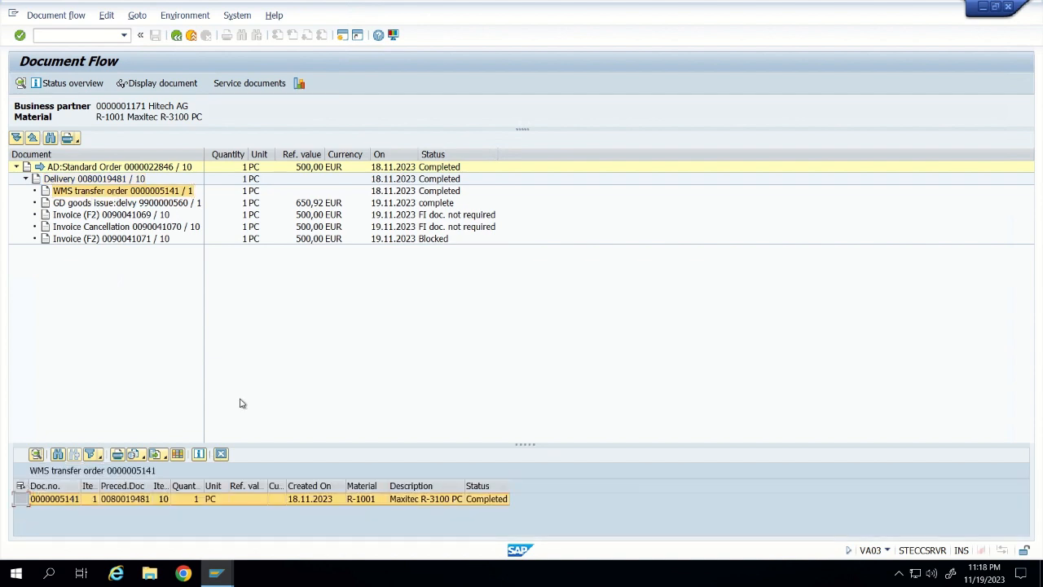
pyautogui.click(155, 84)
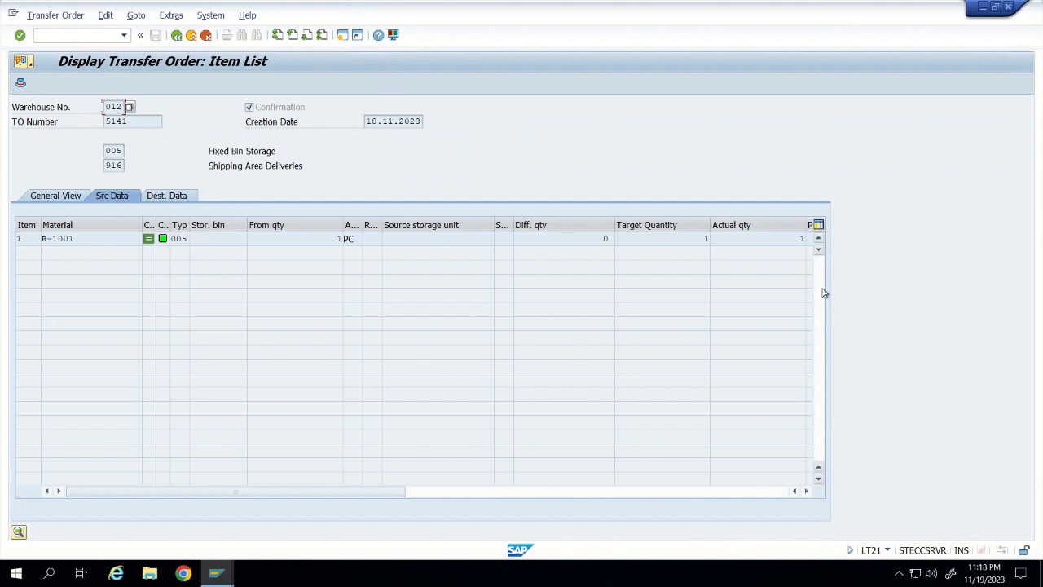
pyautogui.click(176, 36)
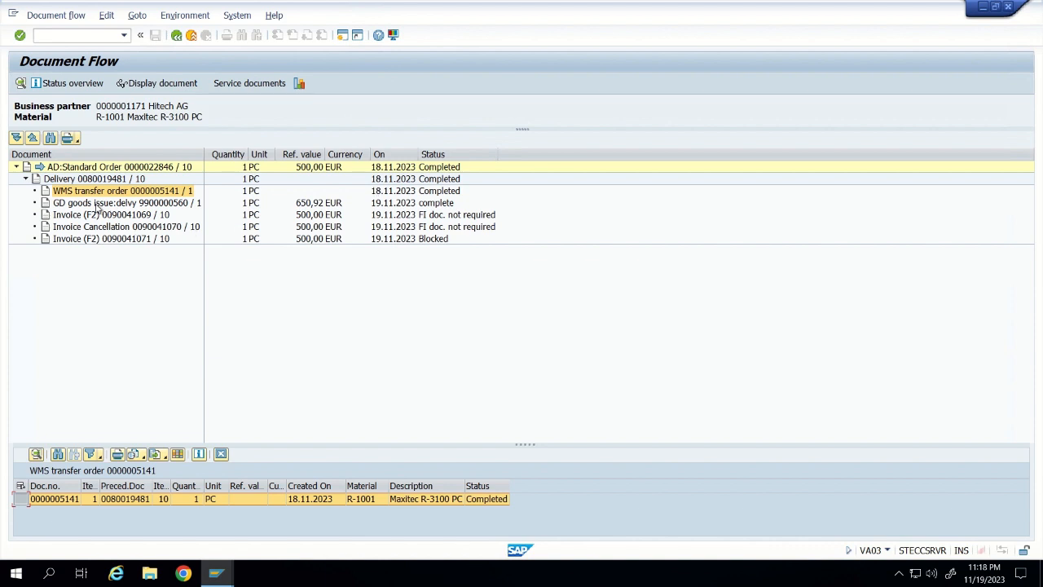
# - Display the goods issue's material document, examine its accounting document's line items, and return to the document flow
pyautogui.click(97, 205)
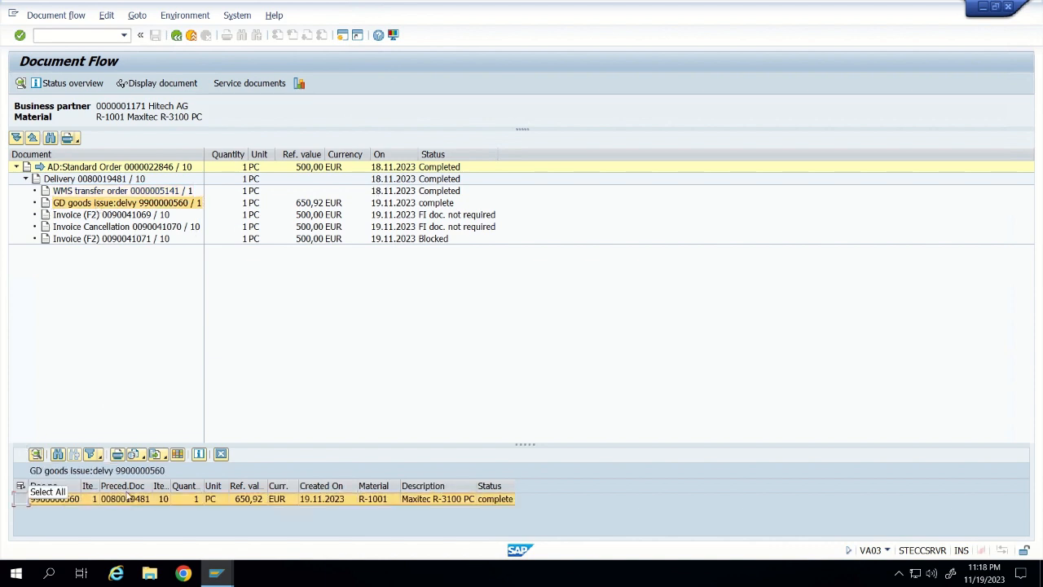
pyautogui.click(159, 84)
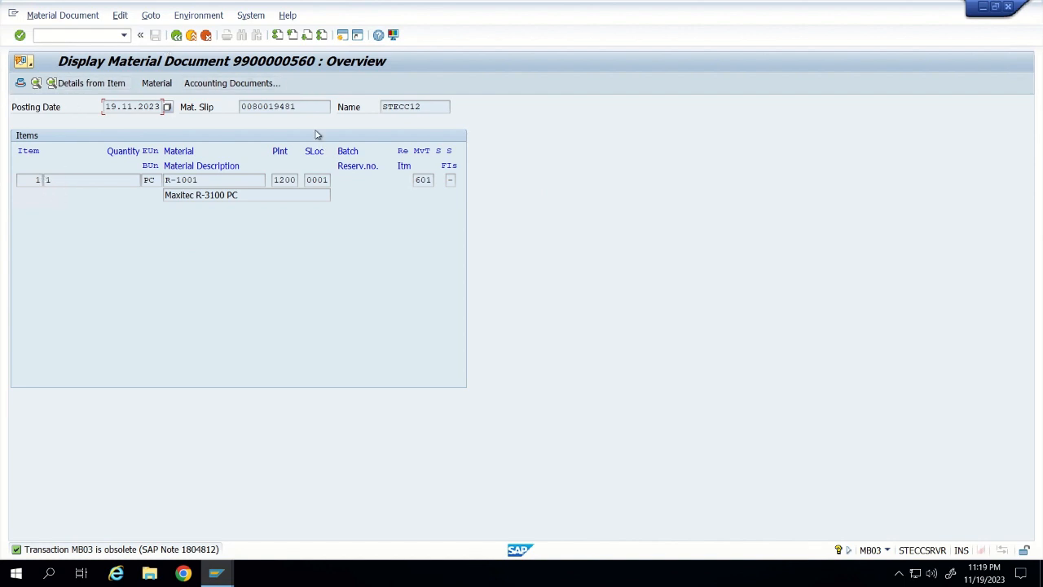
pyautogui.click(218, 83)
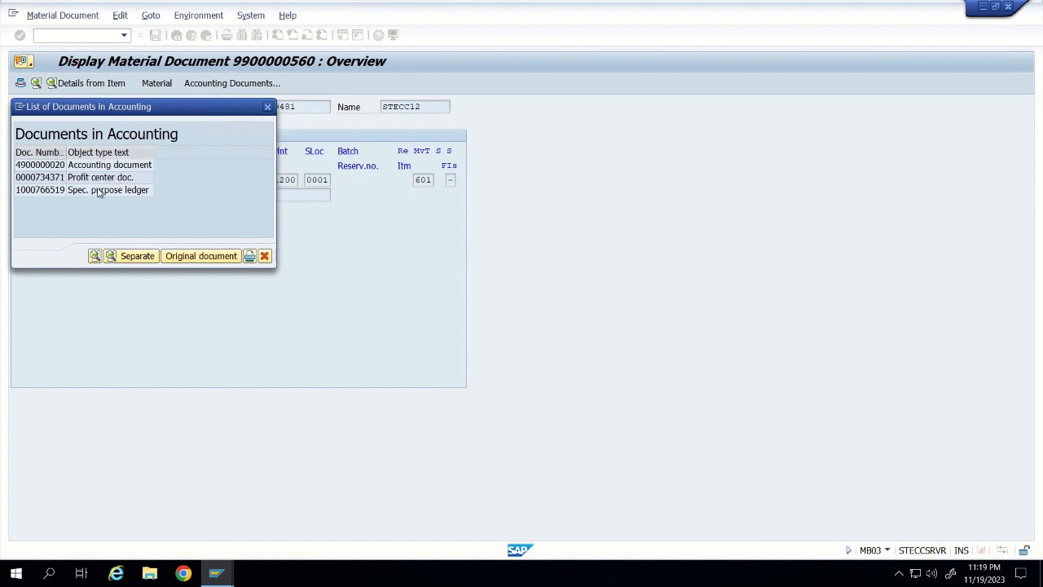
pyautogui.click(100, 193)
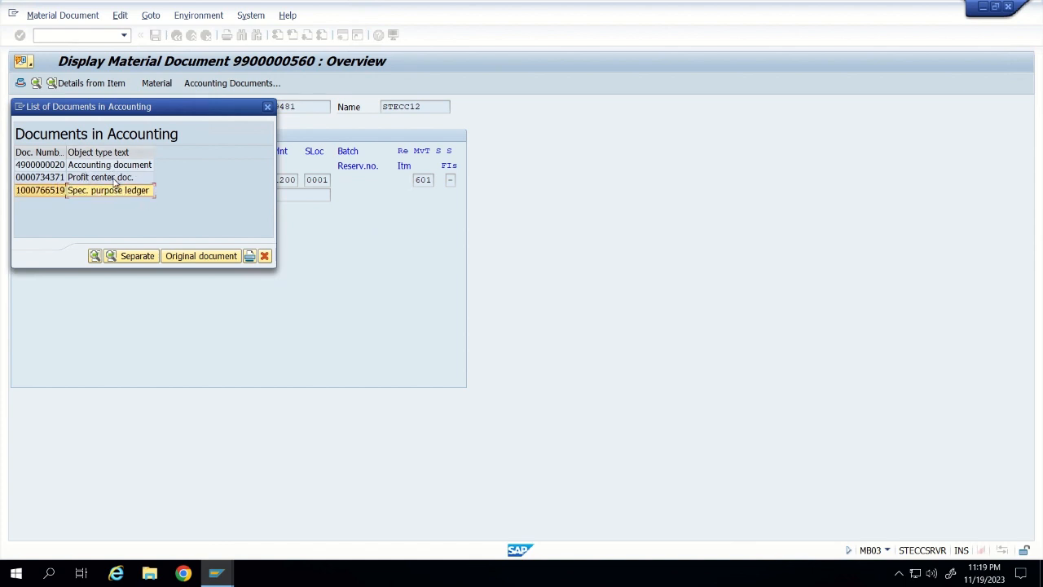
pyautogui.click(112, 180)
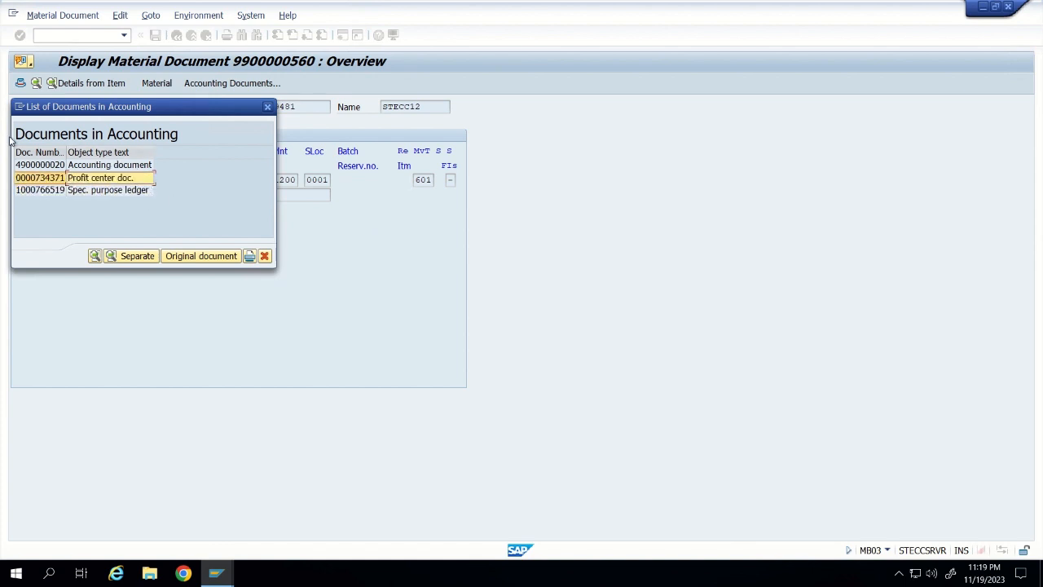
pyautogui.doubleClick(93, 165)
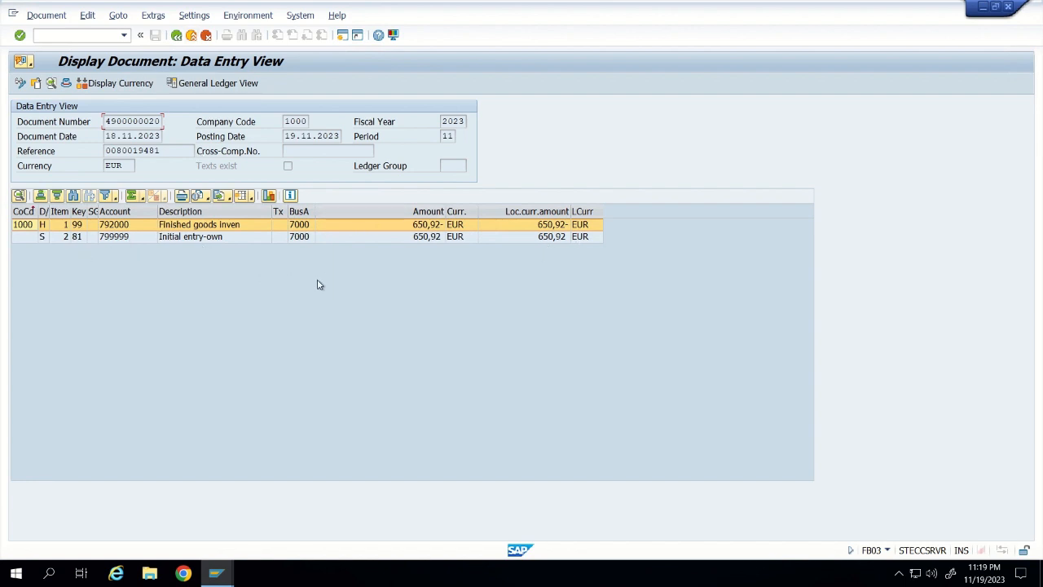
pyautogui.click(176, 35)
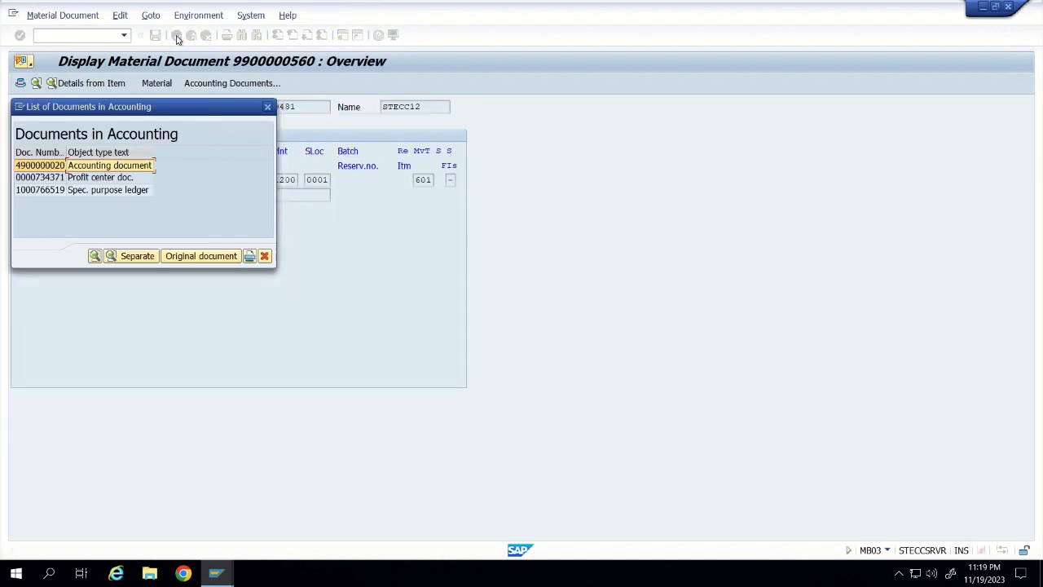
pyautogui.click(264, 256)
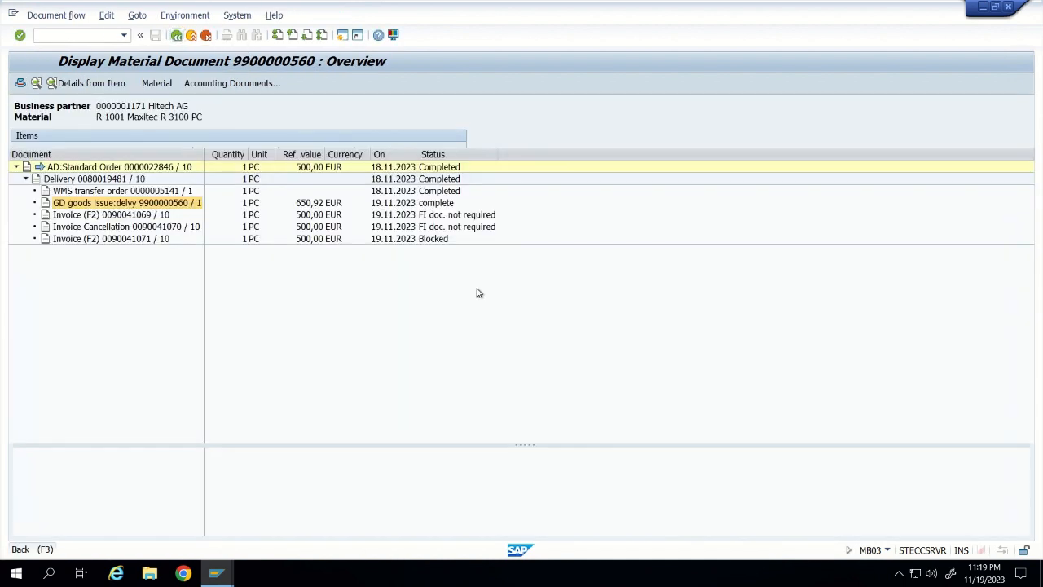
pyautogui.click(176, 35)
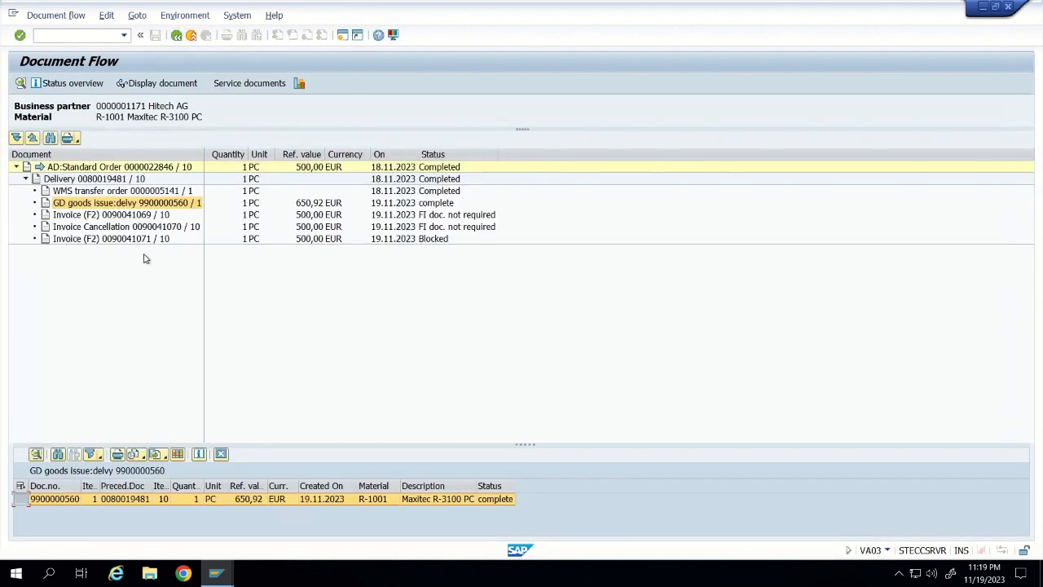
# - Display the invoice cancellation from the document flow, look over its billing item, and return to the flow
pyautogui.click(105, 228)
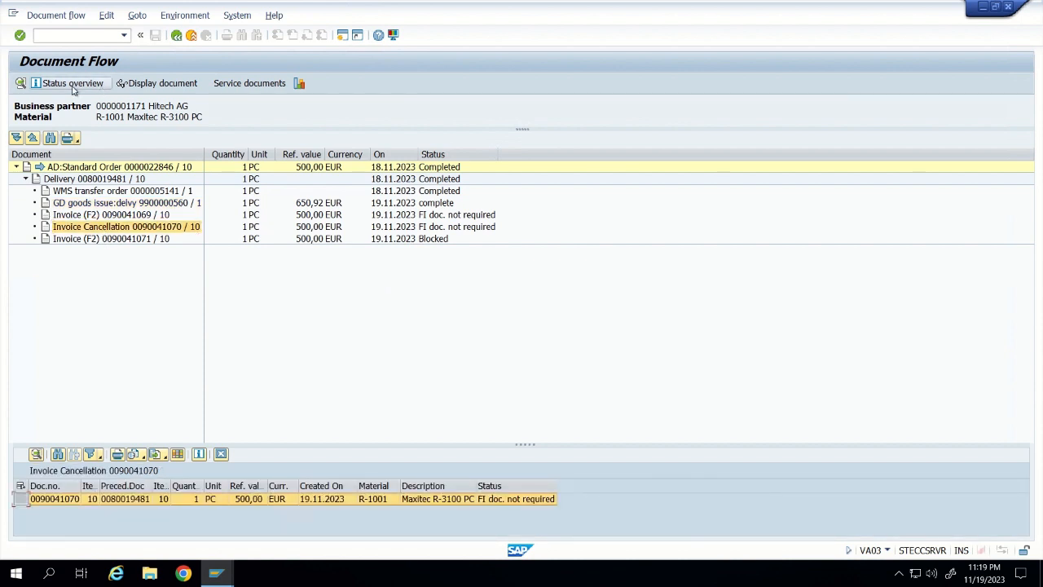
pyautogui.click(175, 86)
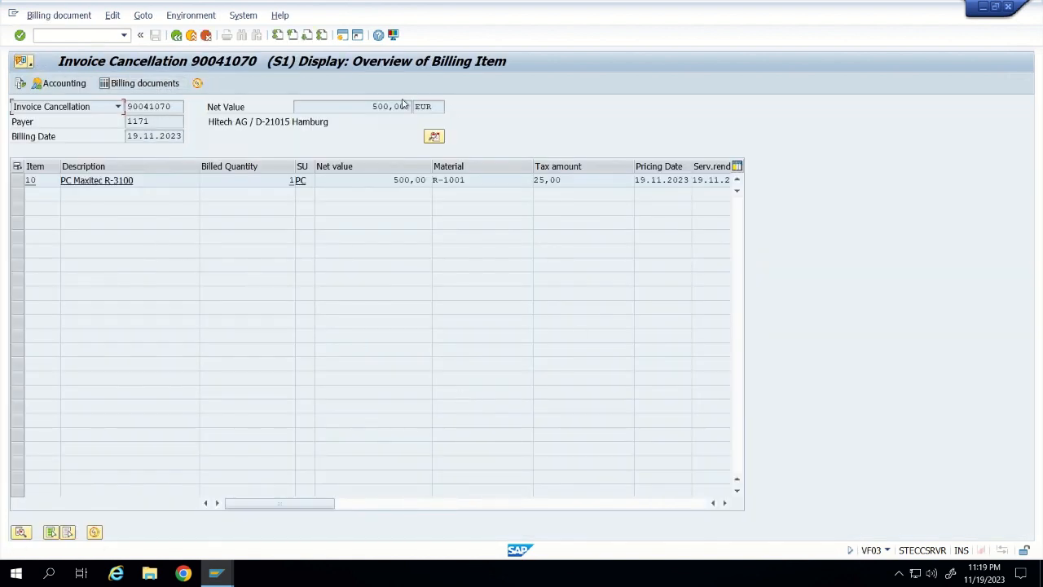
pyautogui.click(174, 35)
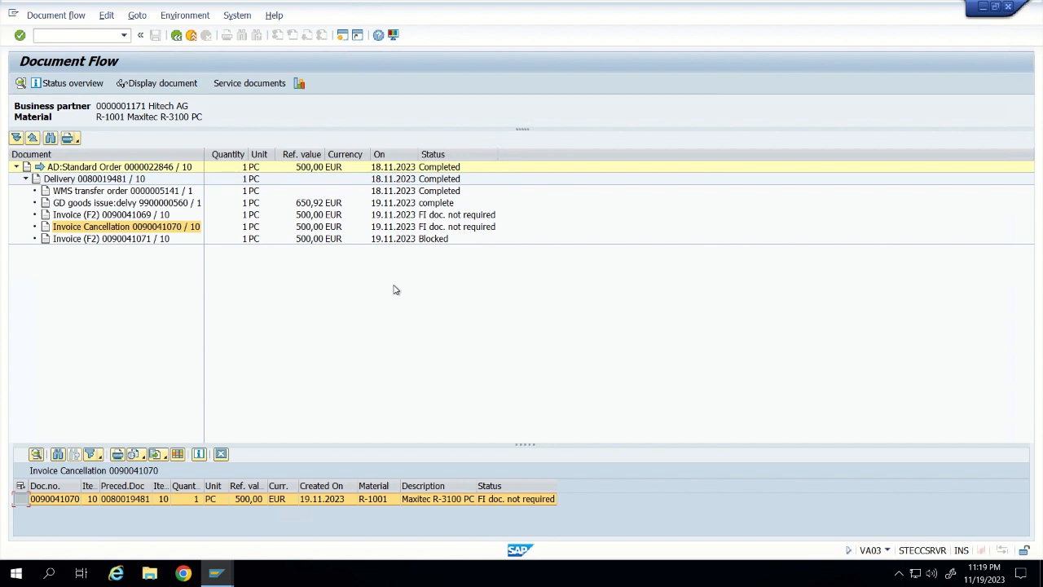
# - Display the blocked F2 invoice from the document flow, look over its billing items, and return to the flow
pyautogui.click(140, 239)
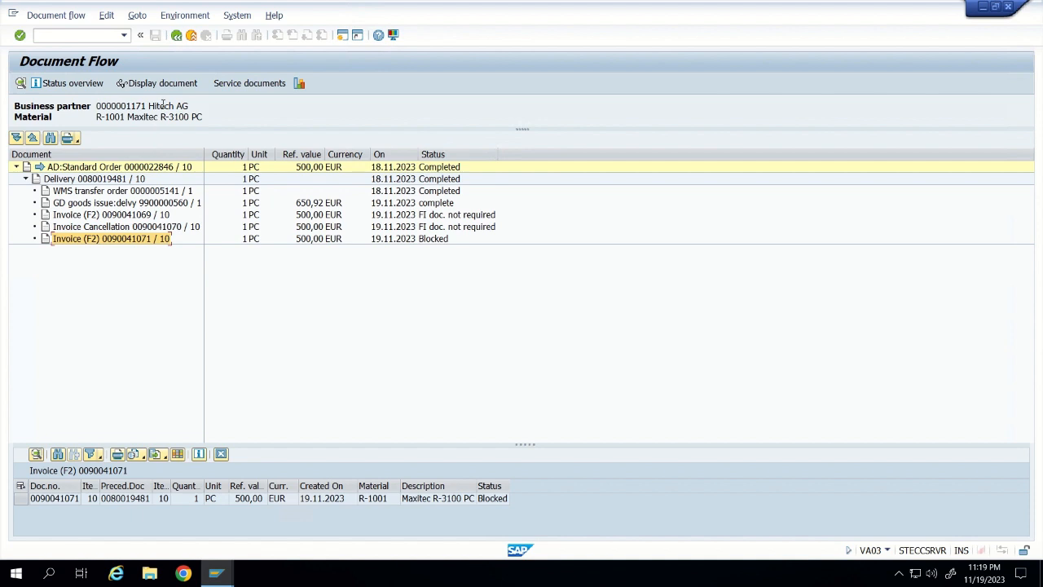
pyautogui.click(19, 498)
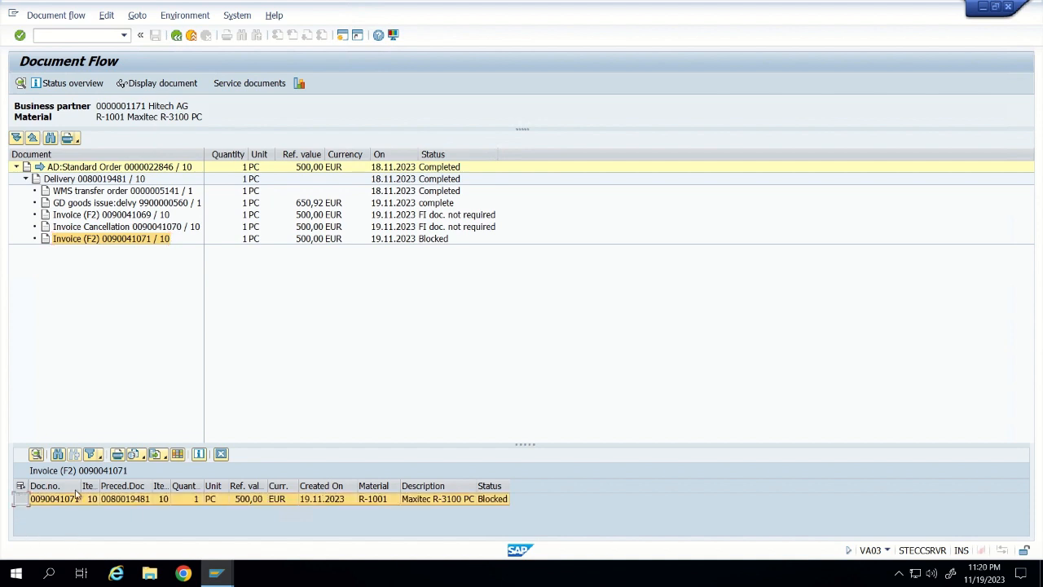
pyautogui.click(155, 84)
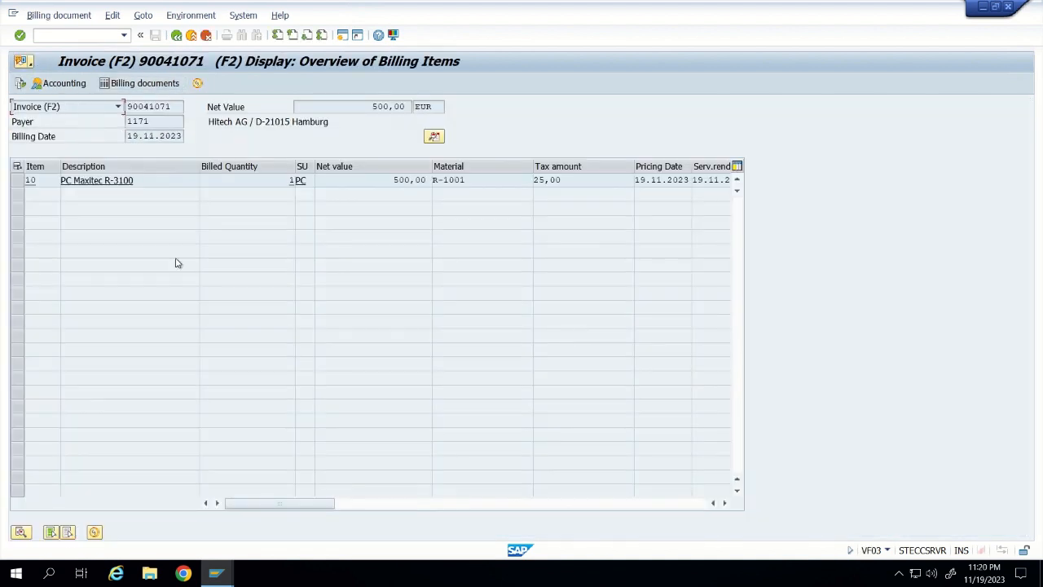
pyautogui.click(176, 36)
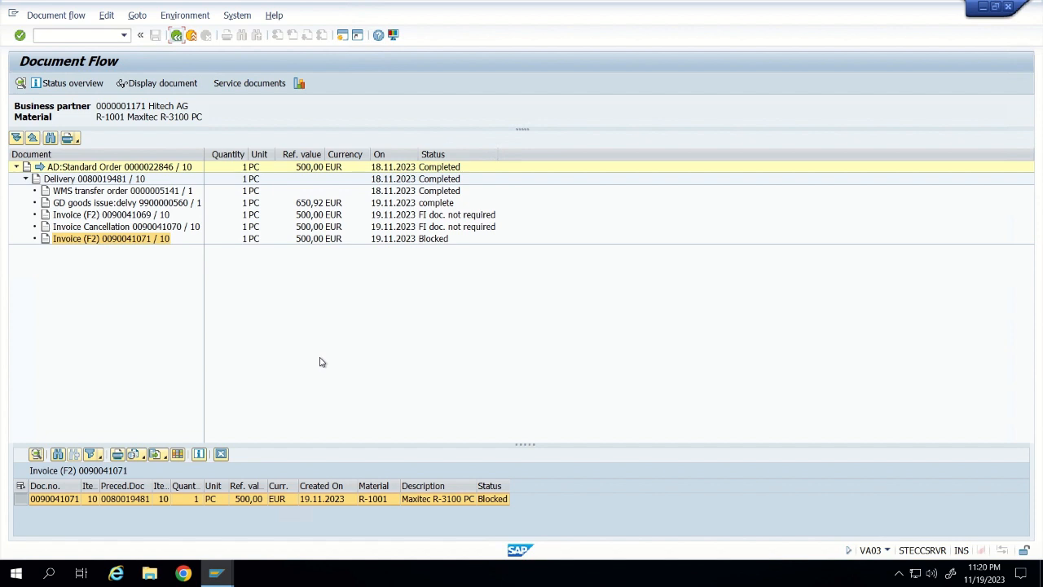
# - Open a new session and start transaction IQ02 to change a material serial number, ready for the material entry
pyautogui.click(341, 37)
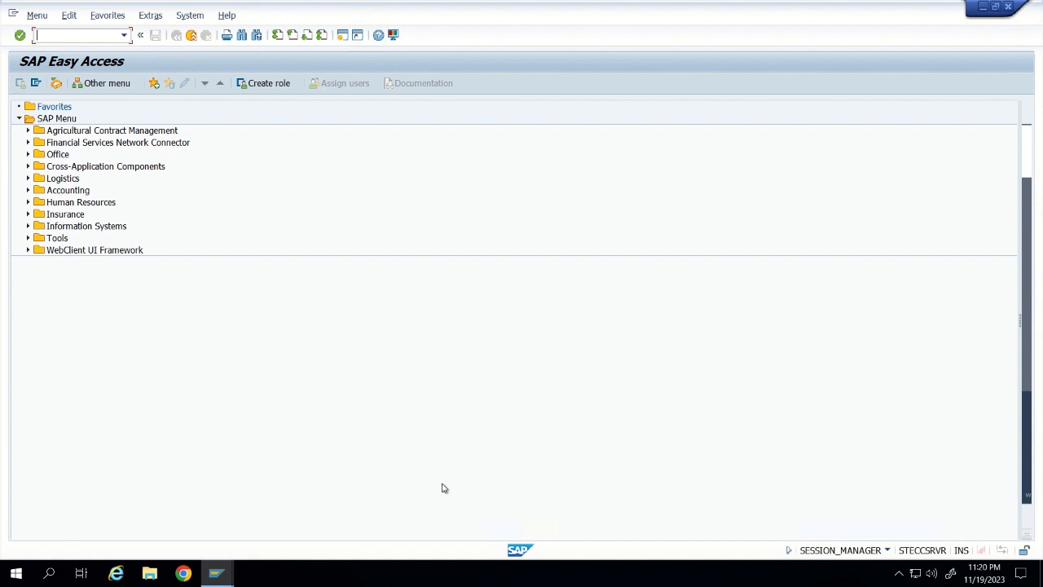
pyautogui.write('l')
pyautogui.press('Return')
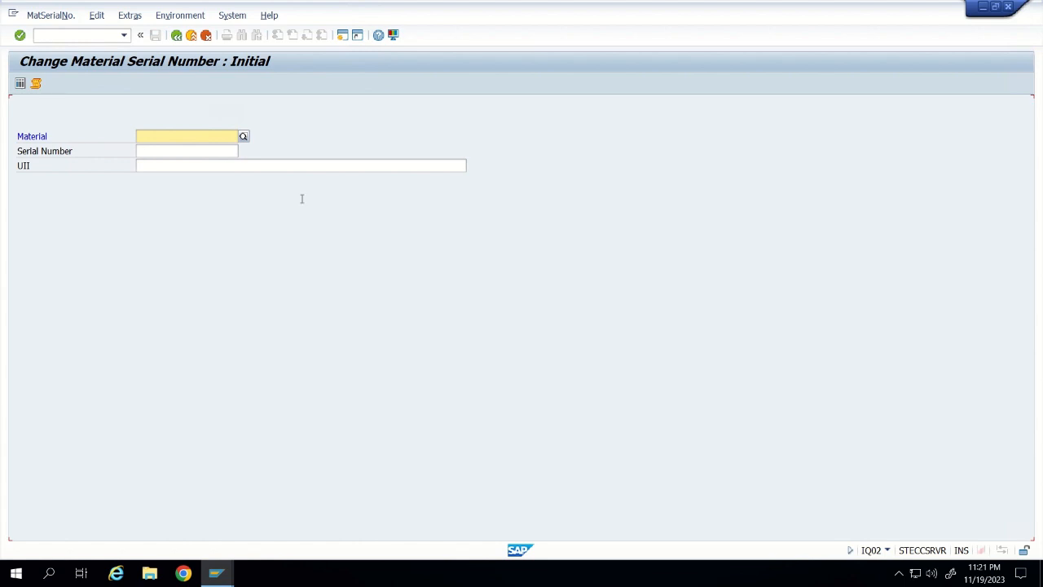
pyautogui.press('Tab')
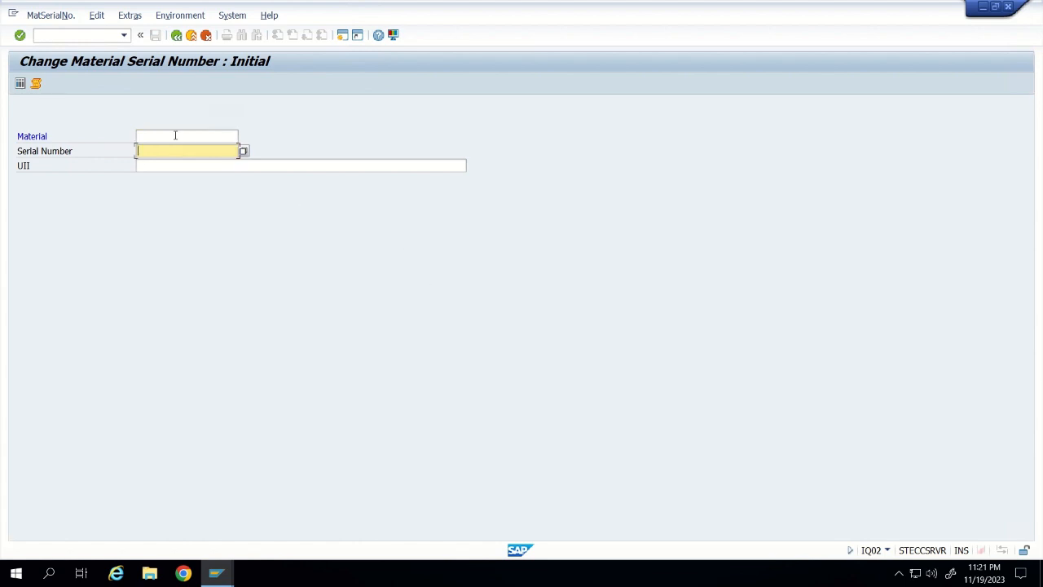
pyautogui.click(175, 135)
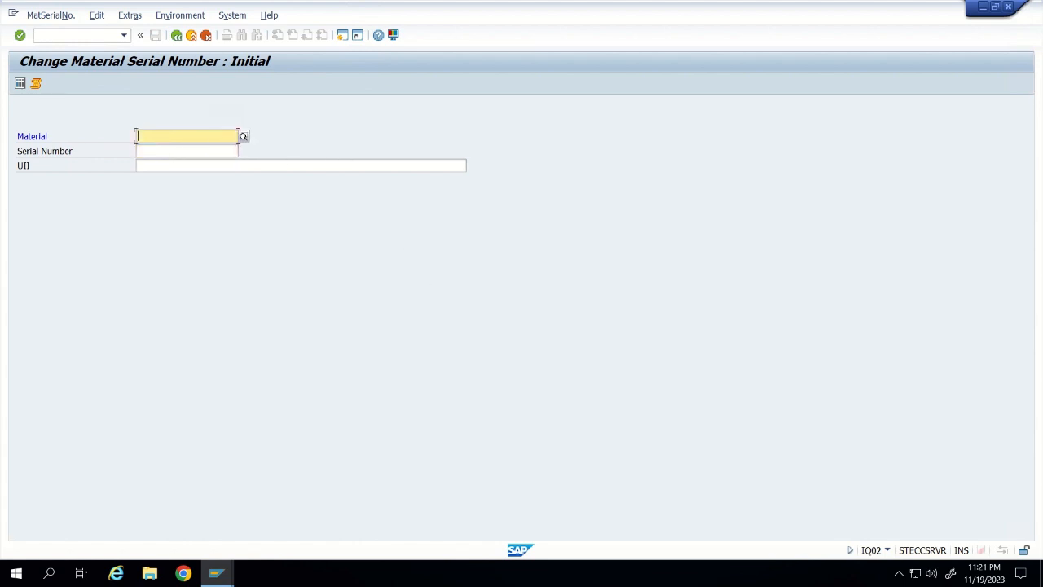
# - Switch to the other document flow session, display the delivery, and copy material R-1001 from its item 10
pyautogui.click(216, 573)
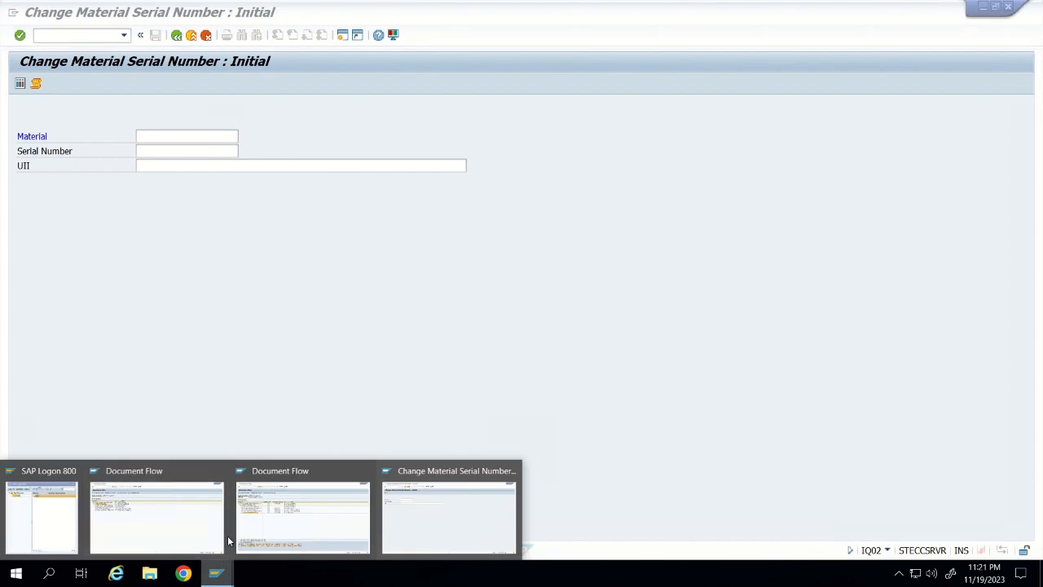
pyautogui.click(159, 504)
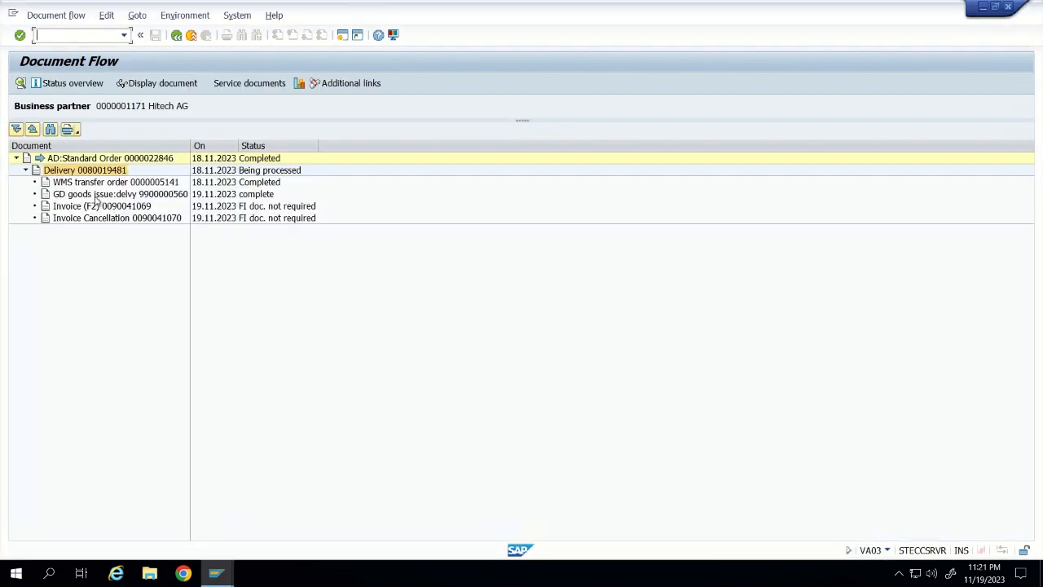
pyautogui.click(90, 175)
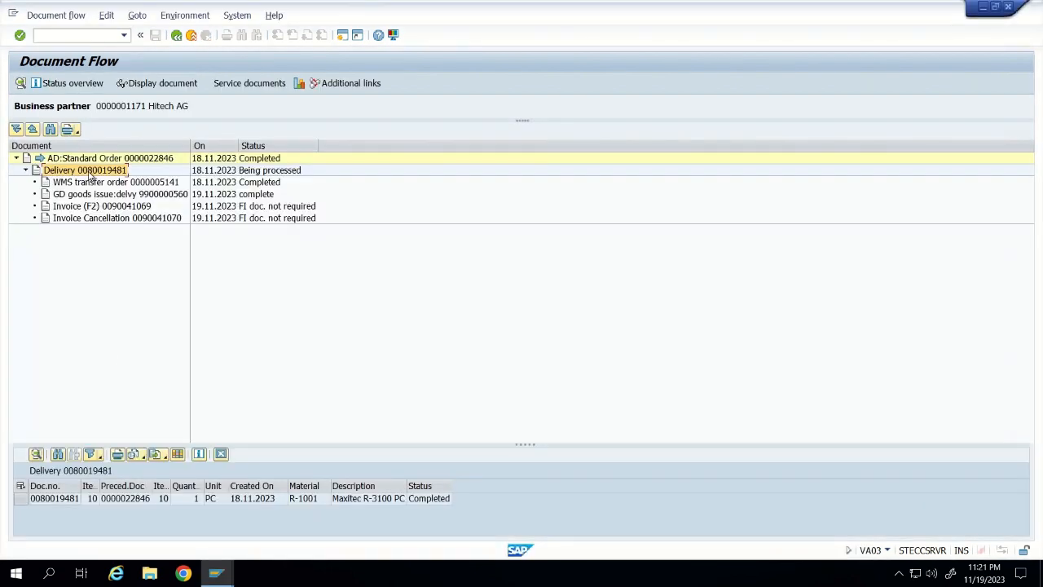
pyautogui.click(20, 497)
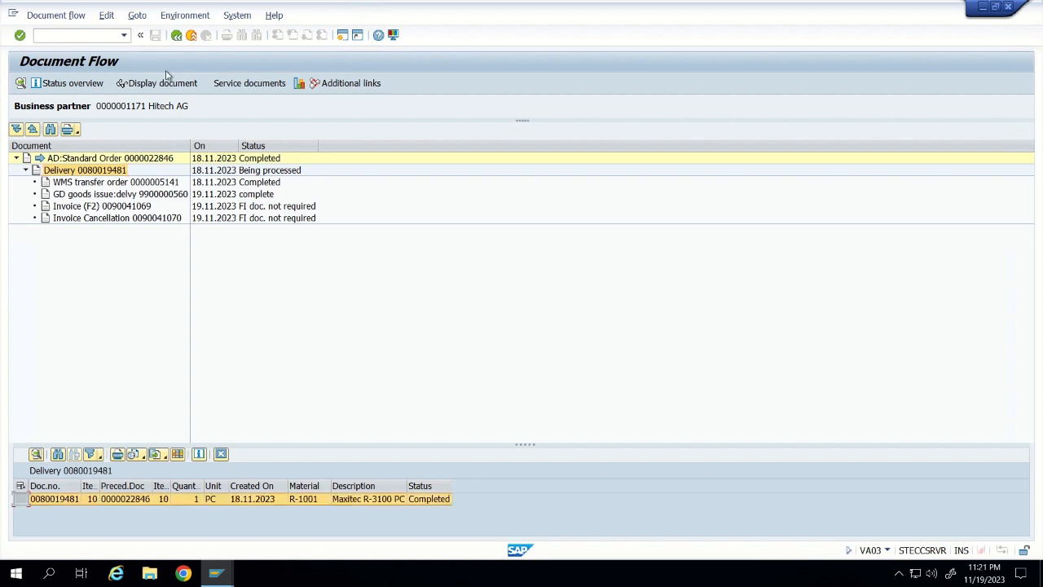
pyautogui.click(145, 85)
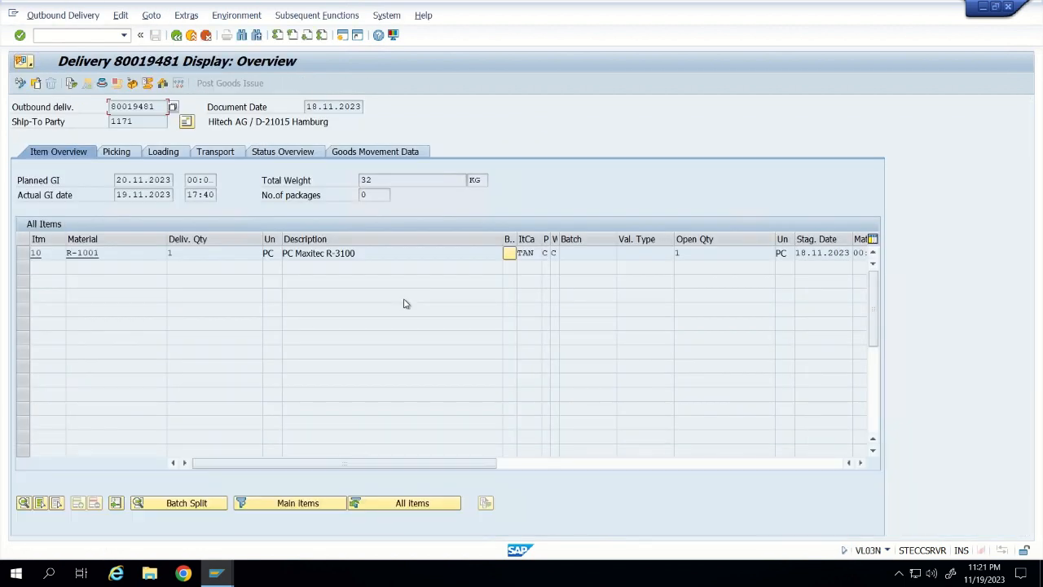
pyautogui.doubleClick(71, 253)
pyautogui.hotkey('ctrl', 'c')
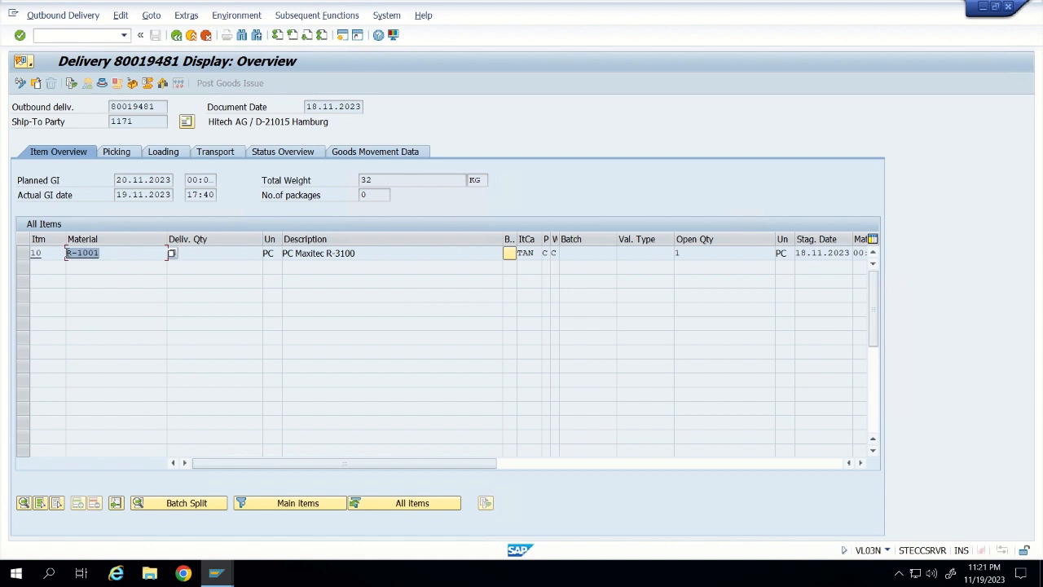
# - Return to the IQ02 session and enter the copied R-1001 as the material
pyautogui.click(216, 573)
pyautogui.click(399, 510)
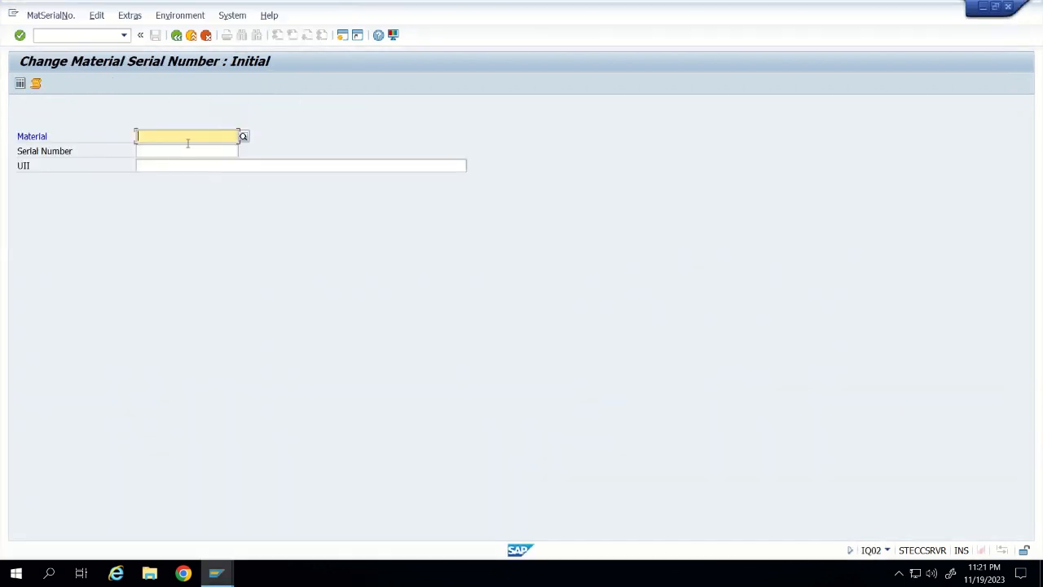
pyautogui.hotkey('ctrl', 'v')
pyautogui.click(180, 154)
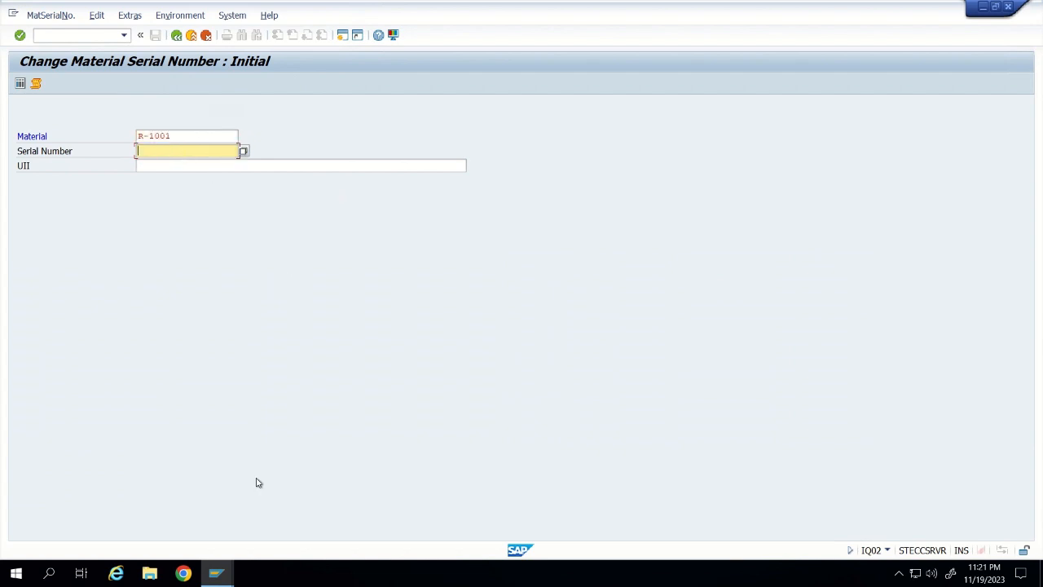
# - Switch to the delivery session, display the serial numbers of item 10, and copy serial number 10044
pyautogui.click(217, 573)
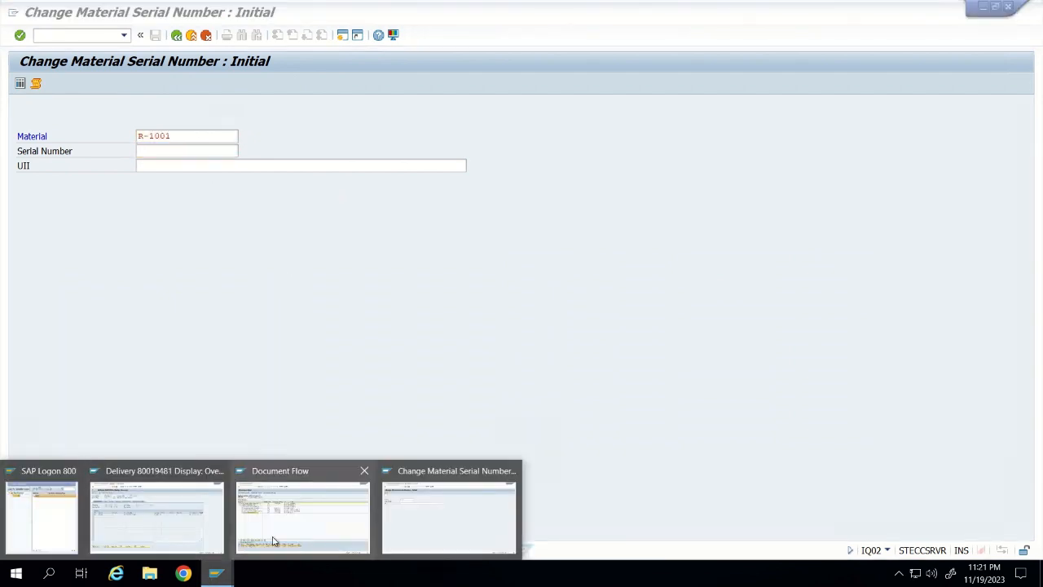
pyautogui.click(187, 516)
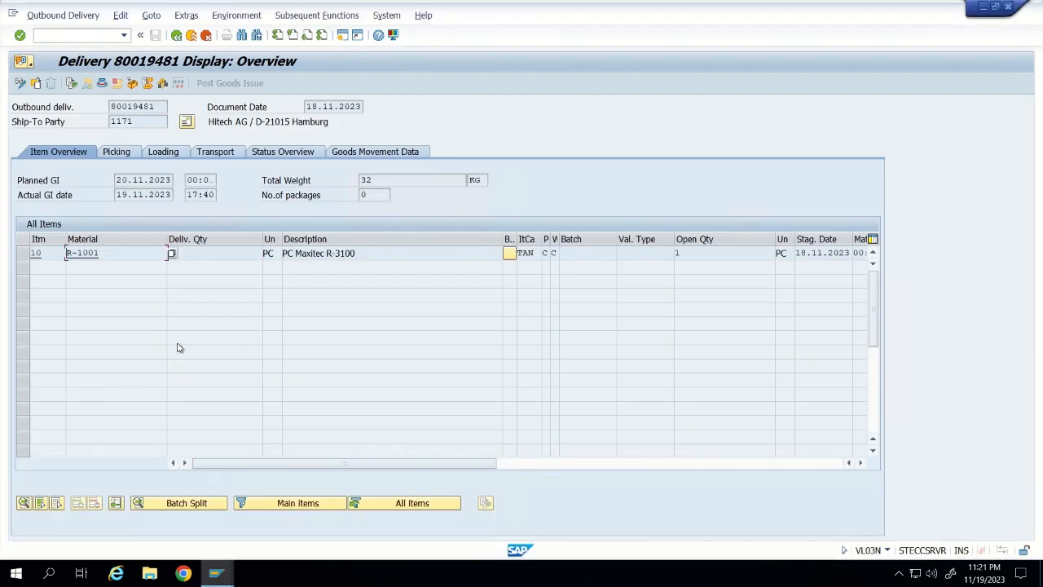
pyautogui.click(22, 253)
pyautogui.click(189, 16)
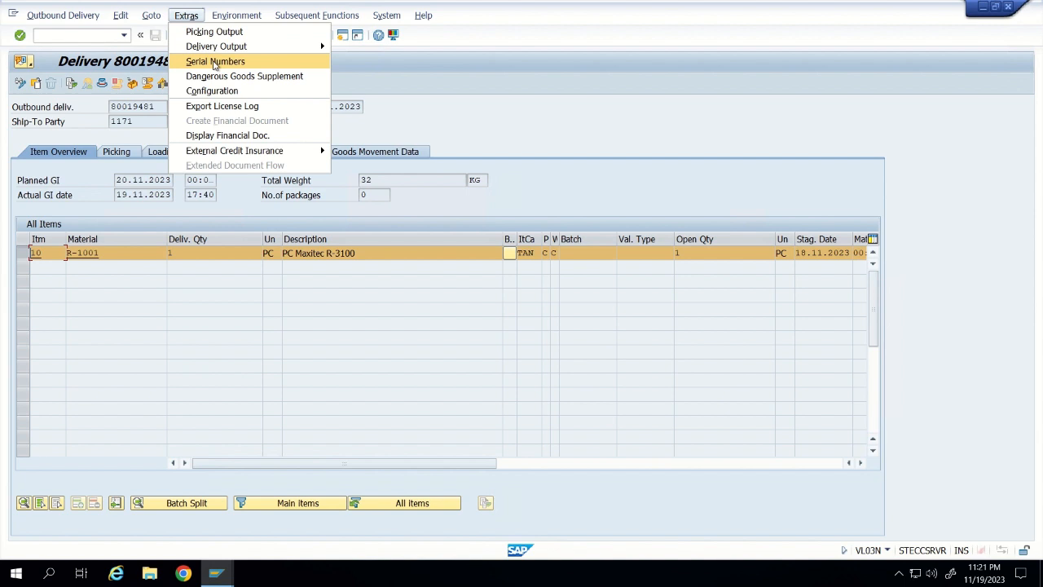
pyautogui.click(215, 62)
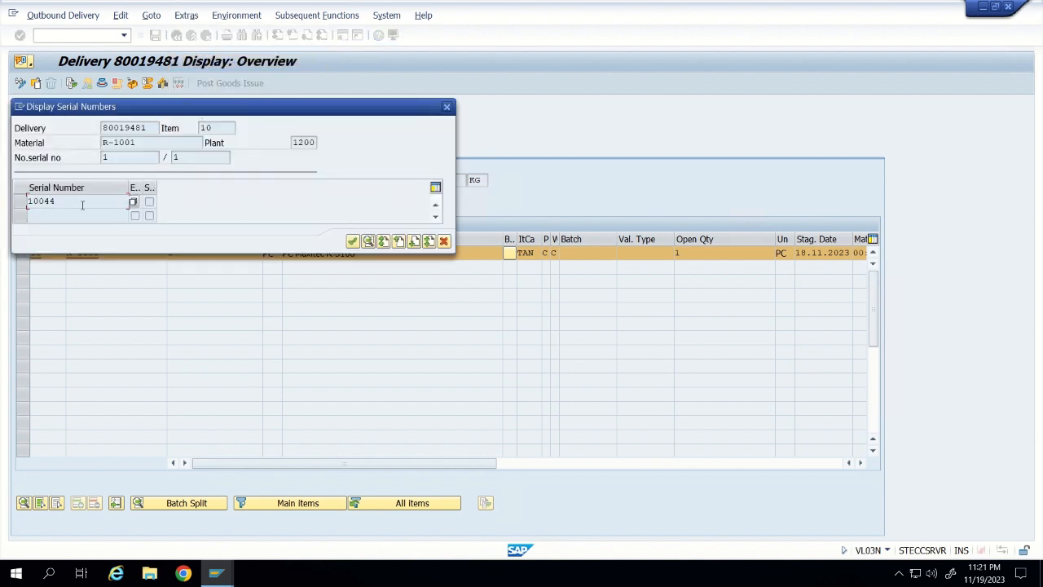
pyautogui.moveTo(56, 201); pyautogui.dragTo(10, 200)
pyautogui.hotkey('ctrl', 'c')
# - Return to the IQ02 session and enter the copied 10044 as the serial number for material R-1001
pyautogui.click(215, 573)
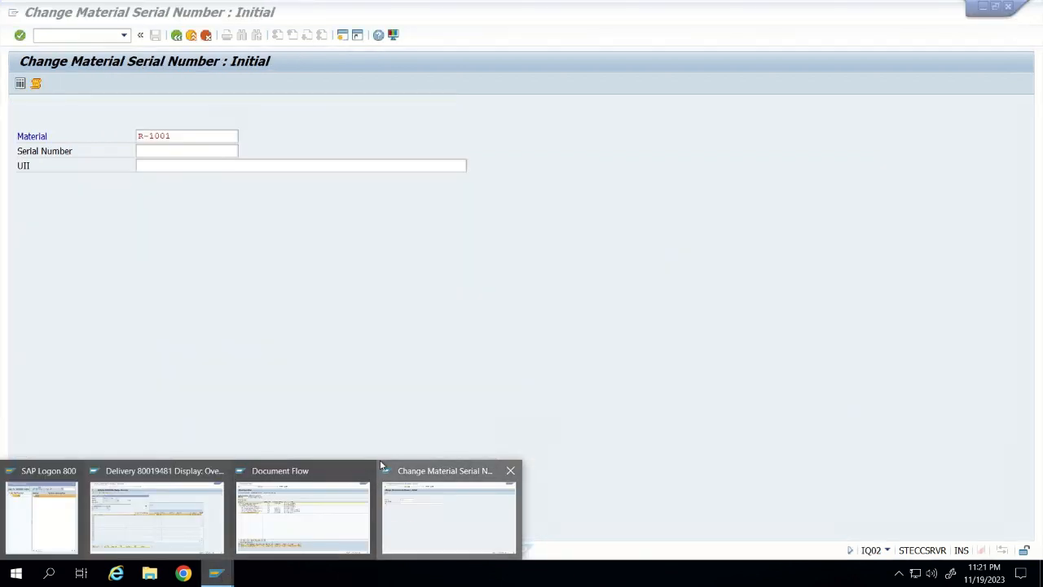
pyautogui.click(439, 513)
pyautogui.hotkey('ctrl', 'v')
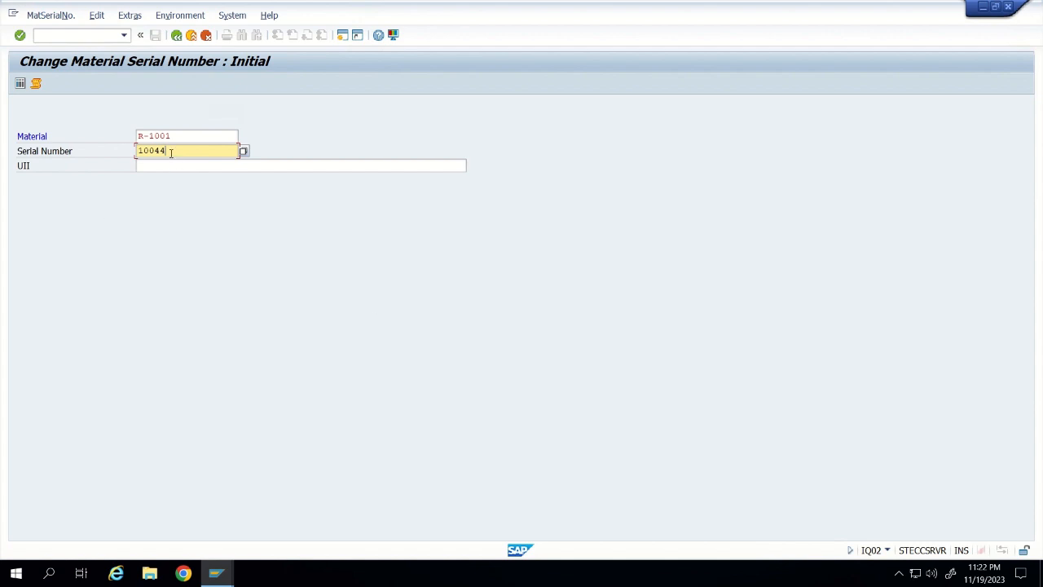
pyautogui.moveTo(167, 151); pyautogui.dragTo(107, 148)
pyautogui.write('1171')
pyautogui.click(20, 35)
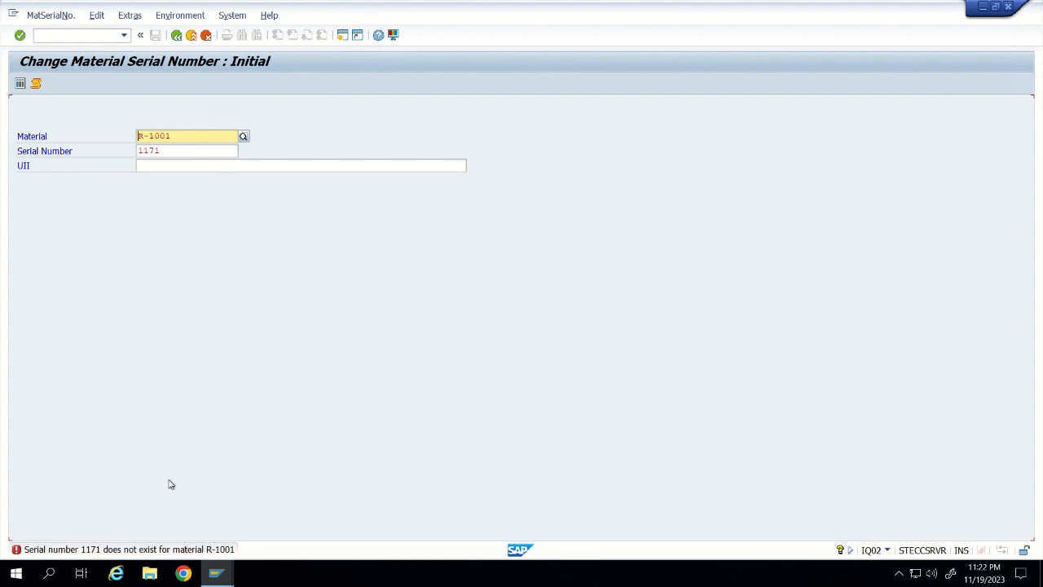
# - Replace the serial number entry with 10044 and open the serial number details of material R-1001
pyautogui.doubleClick(159, 151)
pyautogui.press('BackSpace')
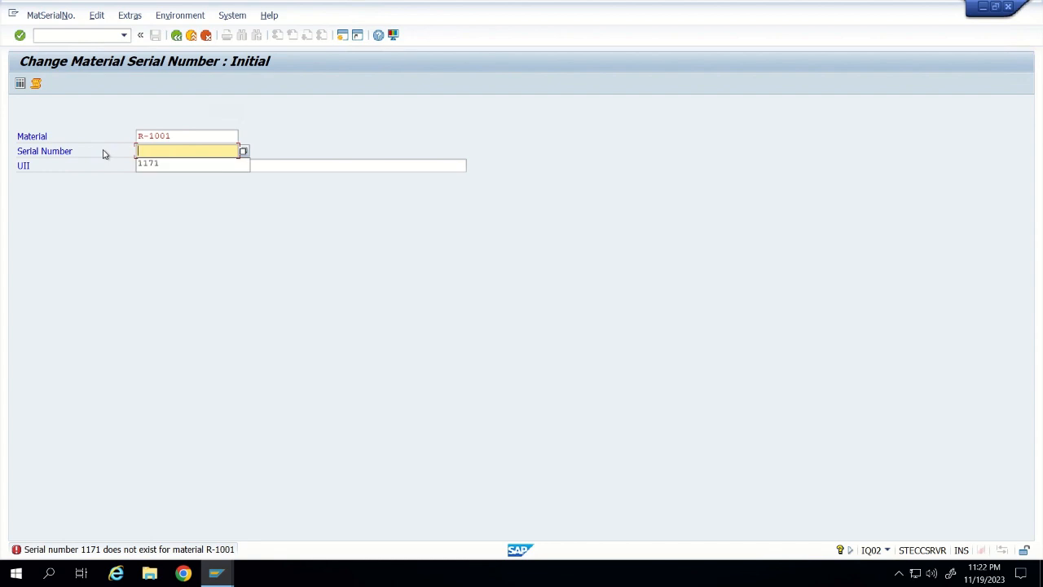
pyautogui.write('10044')
pyautogui.press('Return')
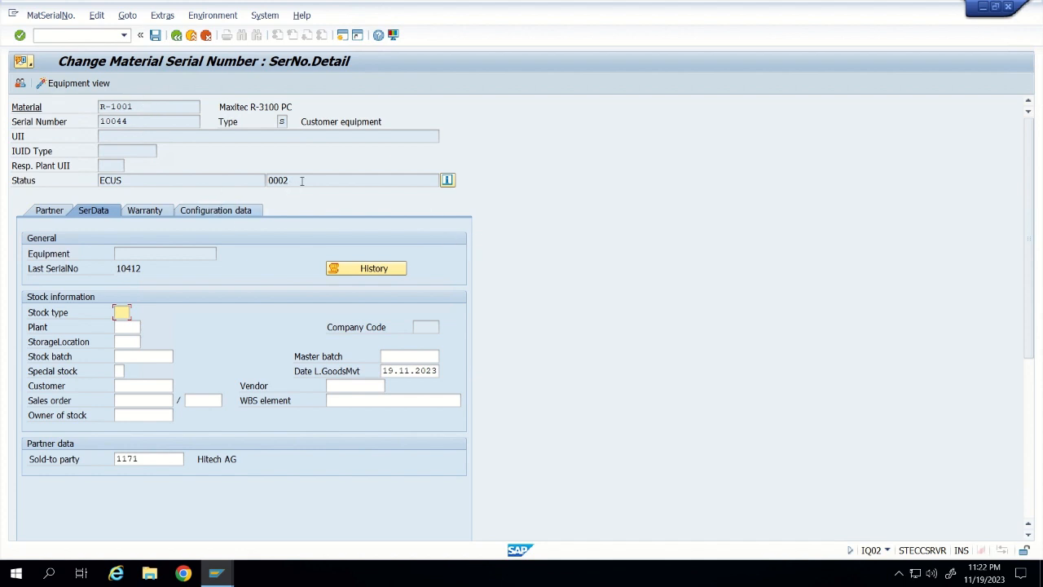
# - Compare the serial number's sold-to party with the delivery's ship-to party, closing the delivery's serial number display
pyautogui.click(141, 460)
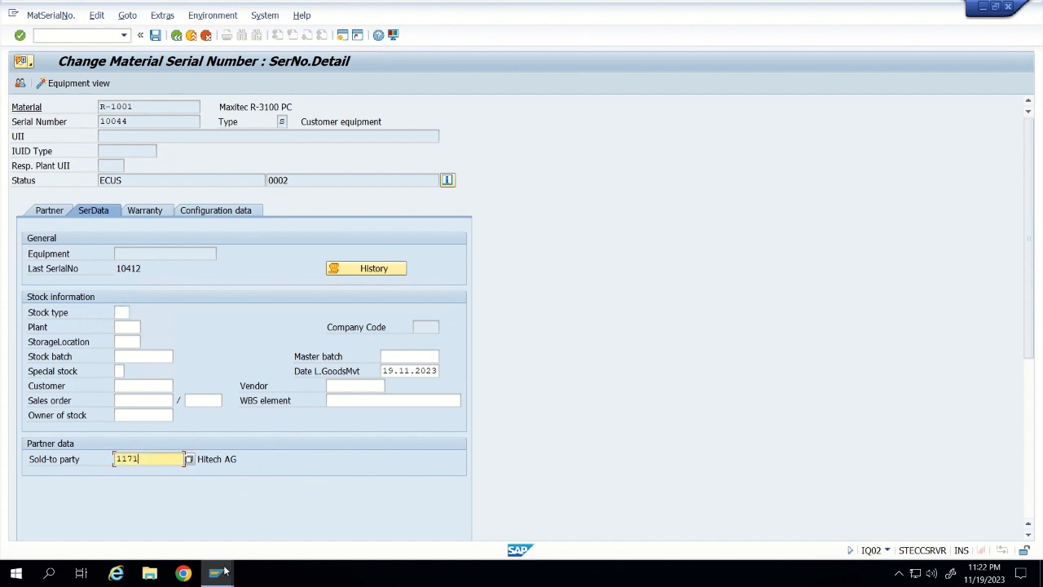
pyautogui.moveTo(216, 573)
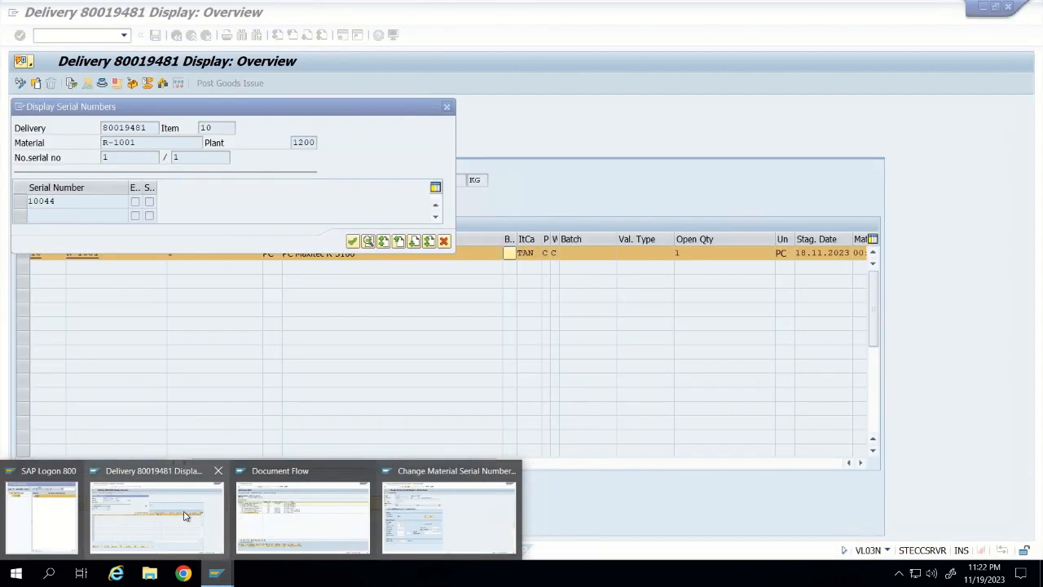
pyautogui.click(184, 515)
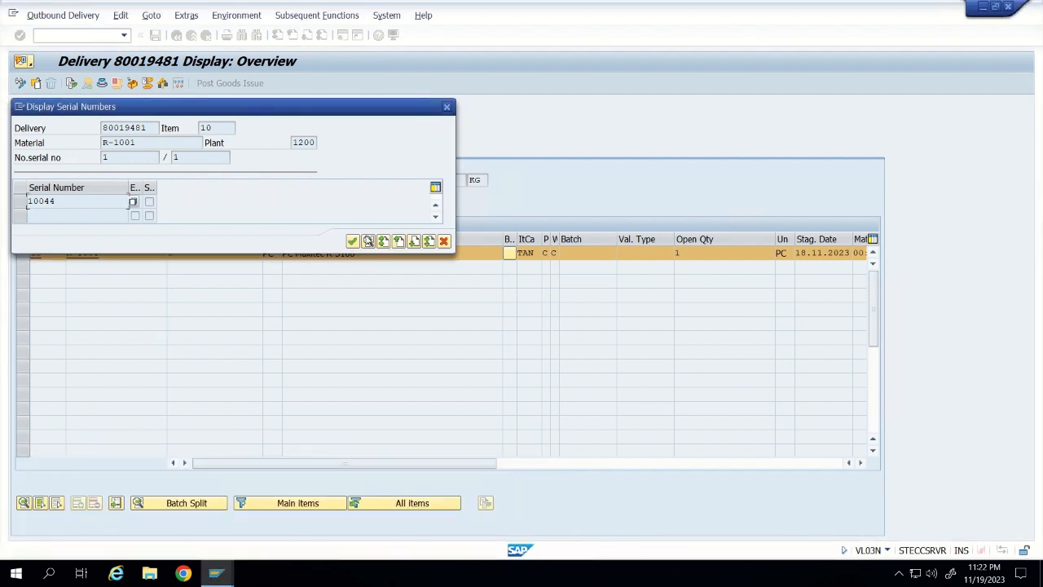
pyautogui.click(443, 241)
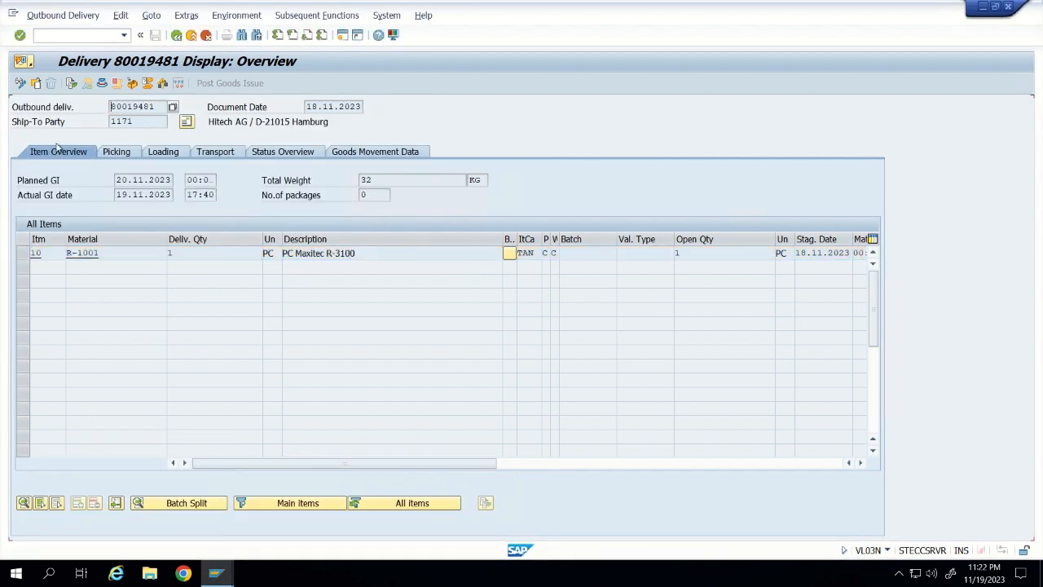
pyautogui.moveTo(135, 122); pyautogui.dragTo(86, 122)
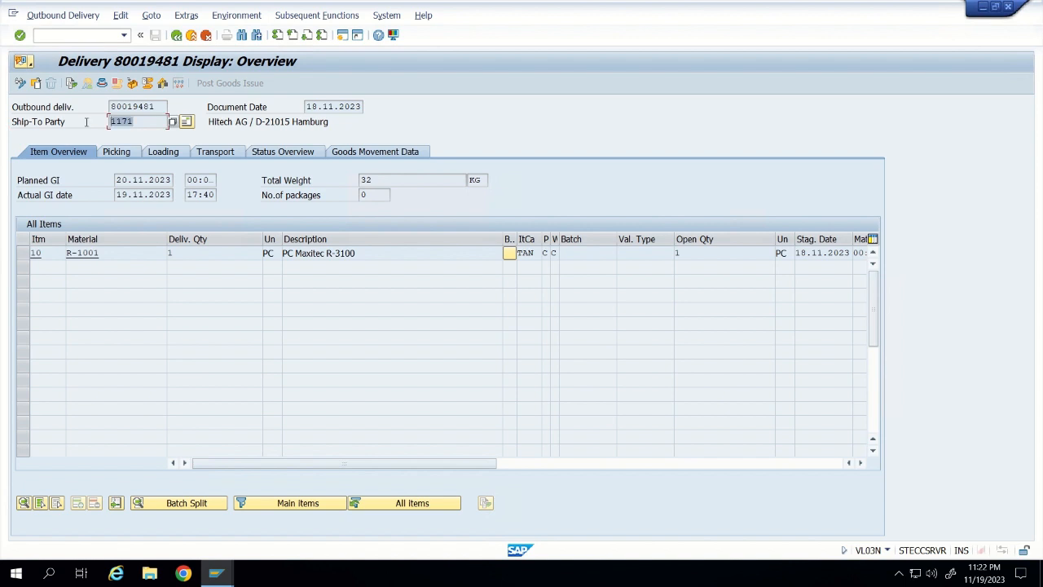
# - Return to the document flow, display the standard order to check its sold-to party, and switch back to the IQ02 session
pyautogui.click(177, 35)
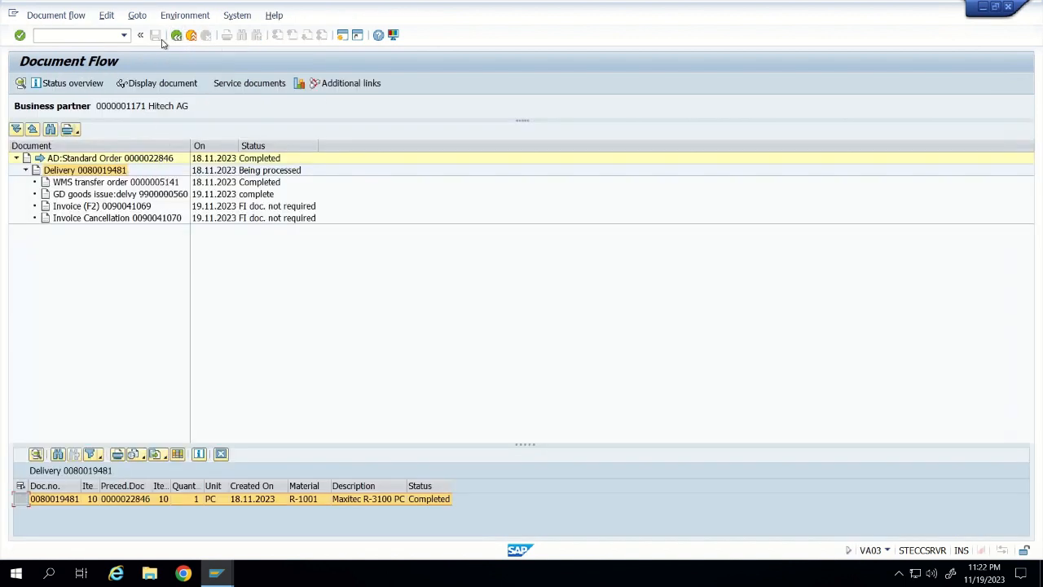
pyautogui.click(176, 36)
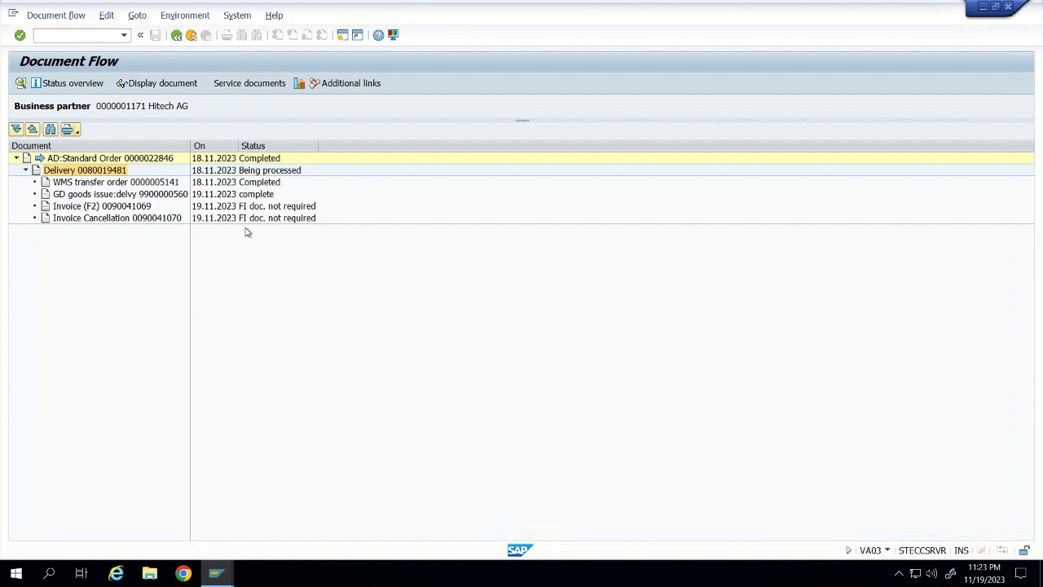
pyautogui.doubleClick(68, 159)
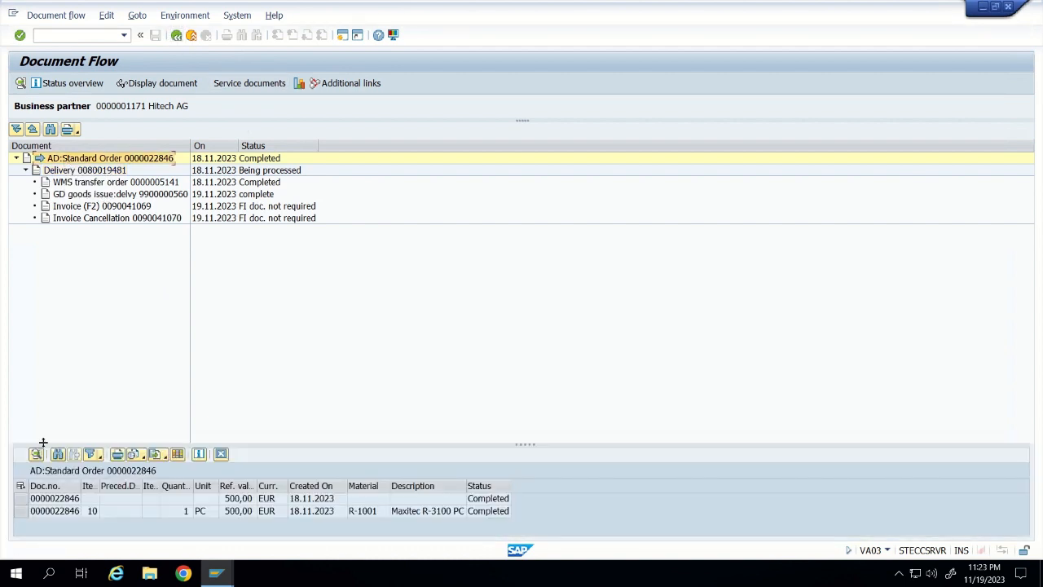
pyautogui.click(20, 511)
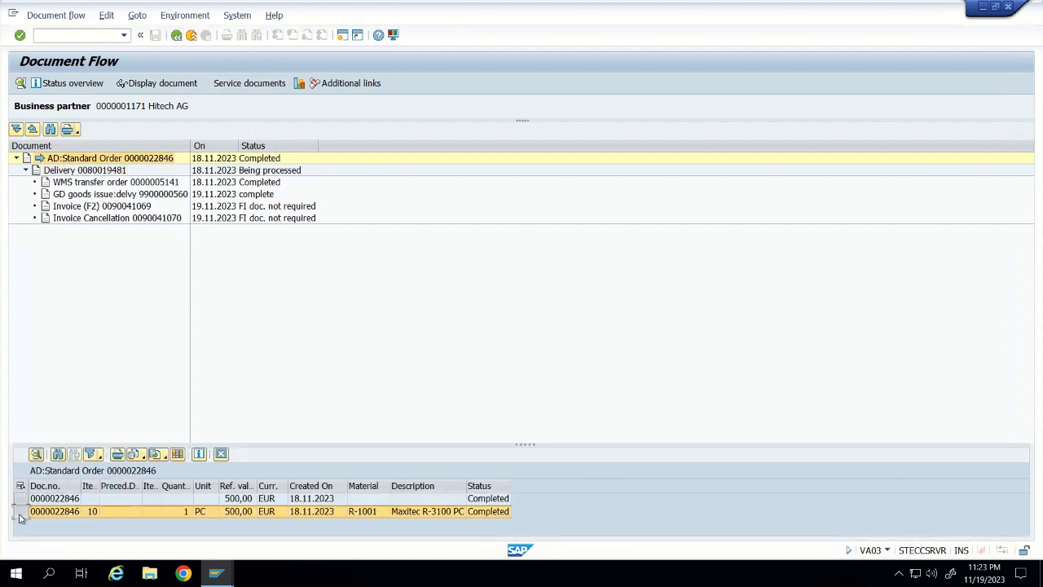
pyautogui.click(20, 498)
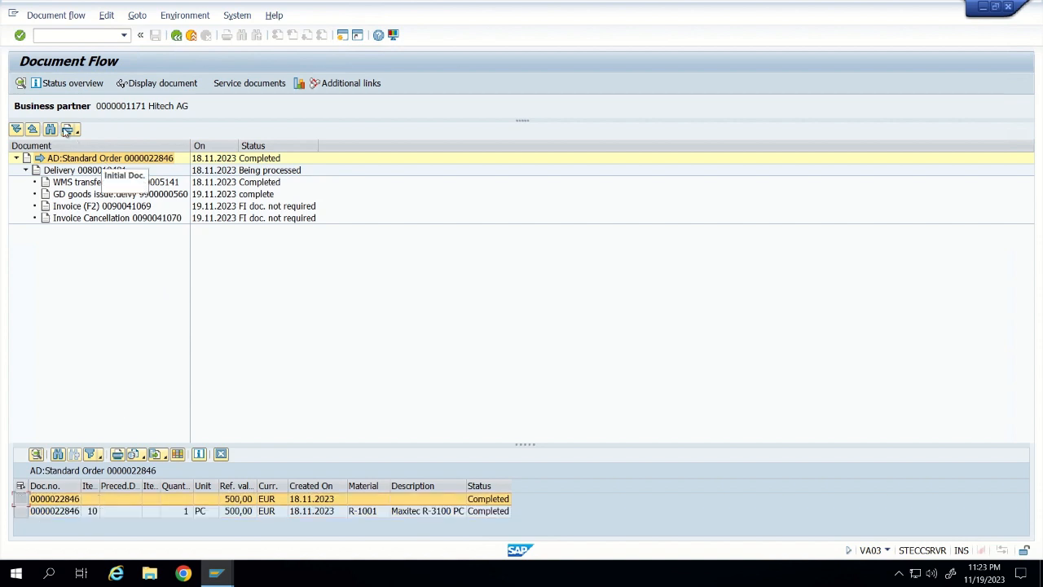
pyautogui.click(153, 85)
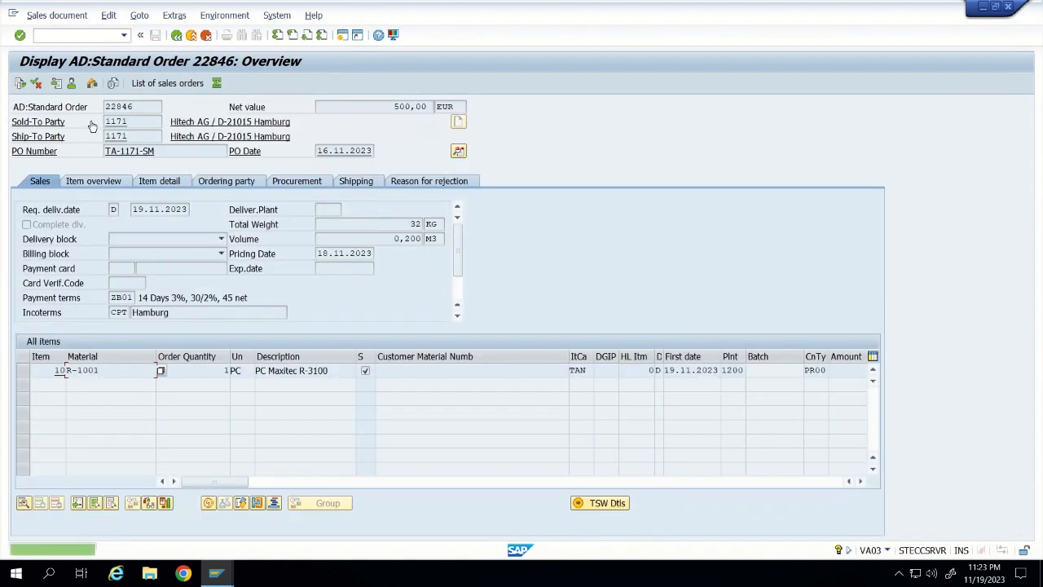
pyautogui.moveTo(132, 121); pyautogui.dragTo(104, 121)
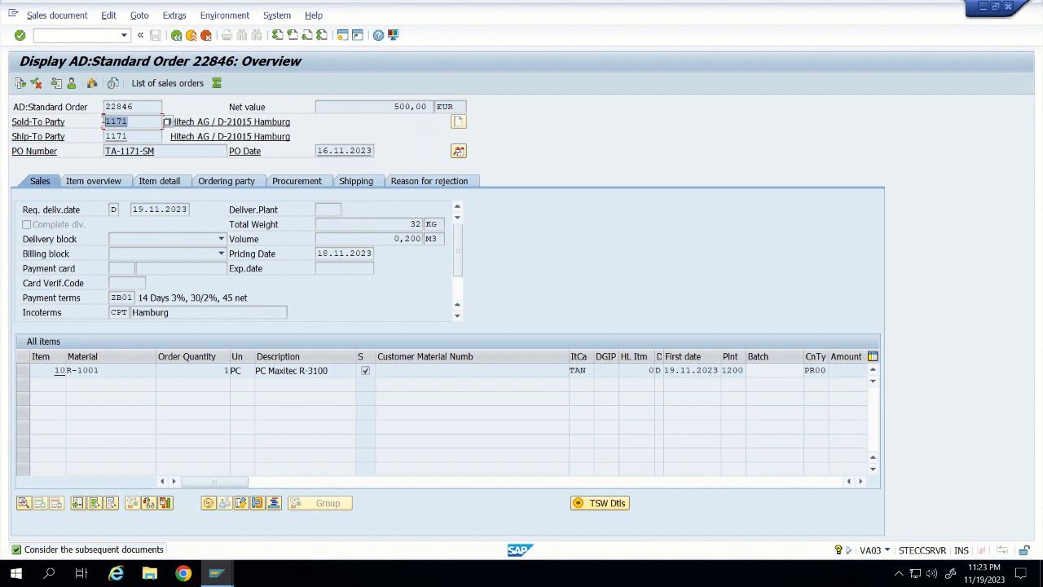
pyautogui.moveTo(216, 573)
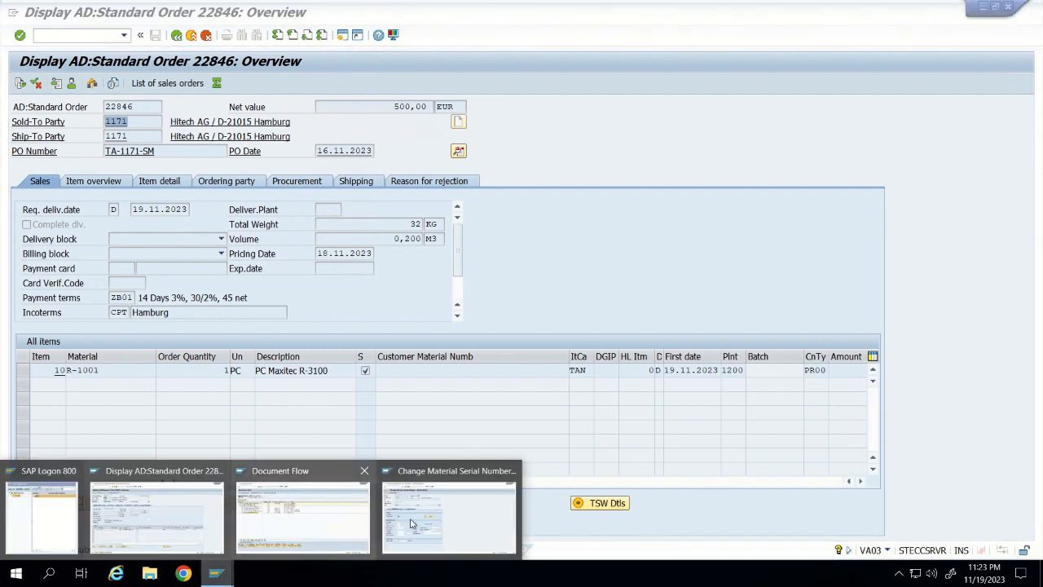
pyautogui.click(412, 523)
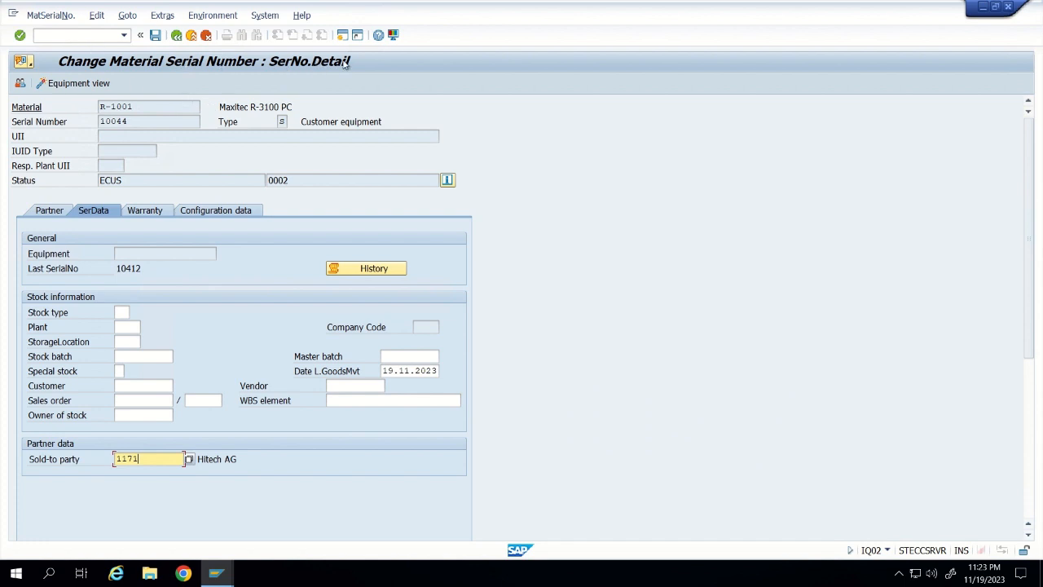
# - Activate the equipment view for serial number 10044 and review its General, Location, Organization, Structure and Partner data
pyautogui.click(63, 84)
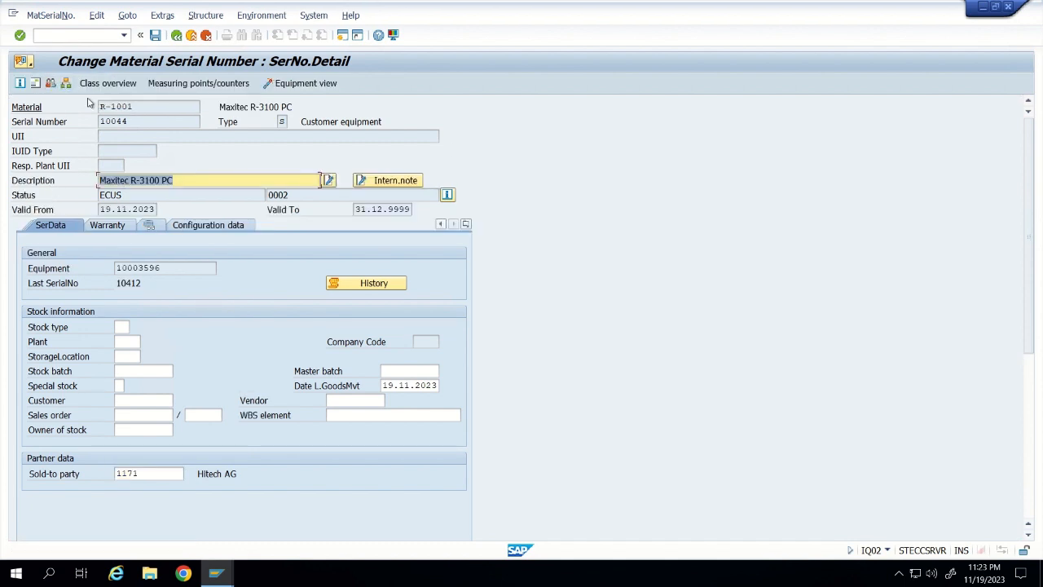
pyautogui.click(466, 224)
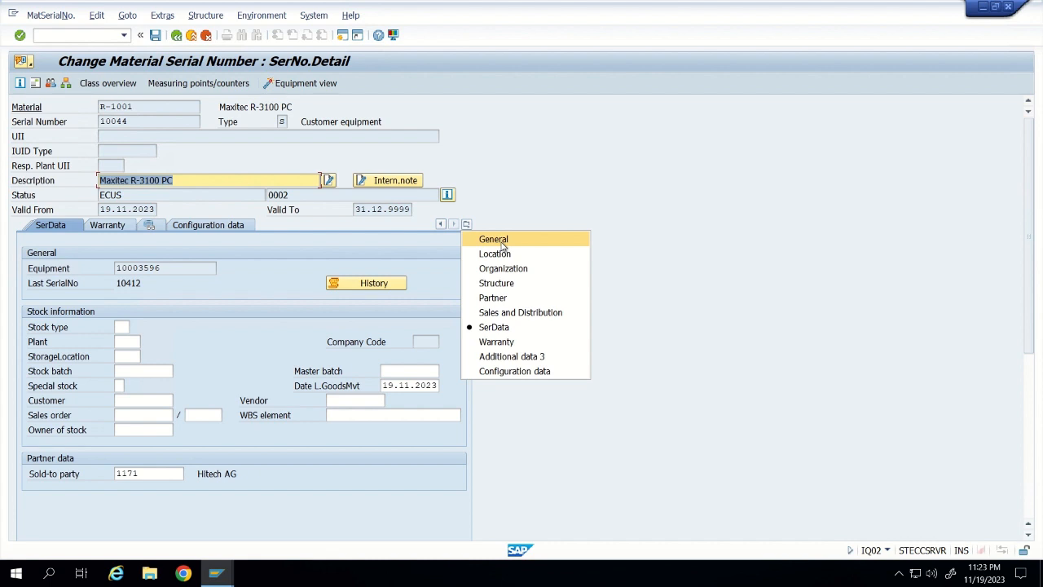
pyautogui.click(497, 240)
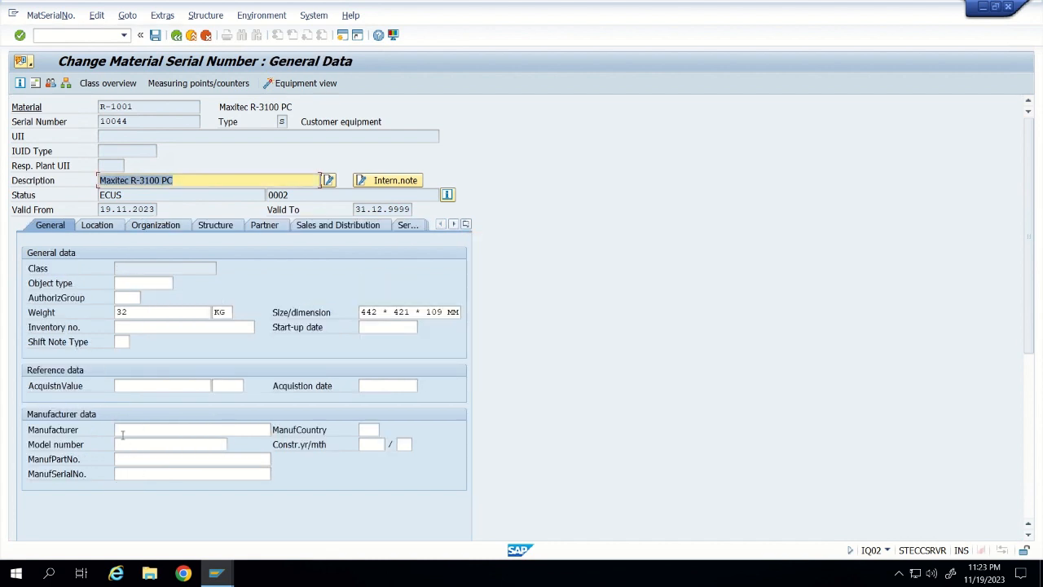
pyautogui.click(97, 226)
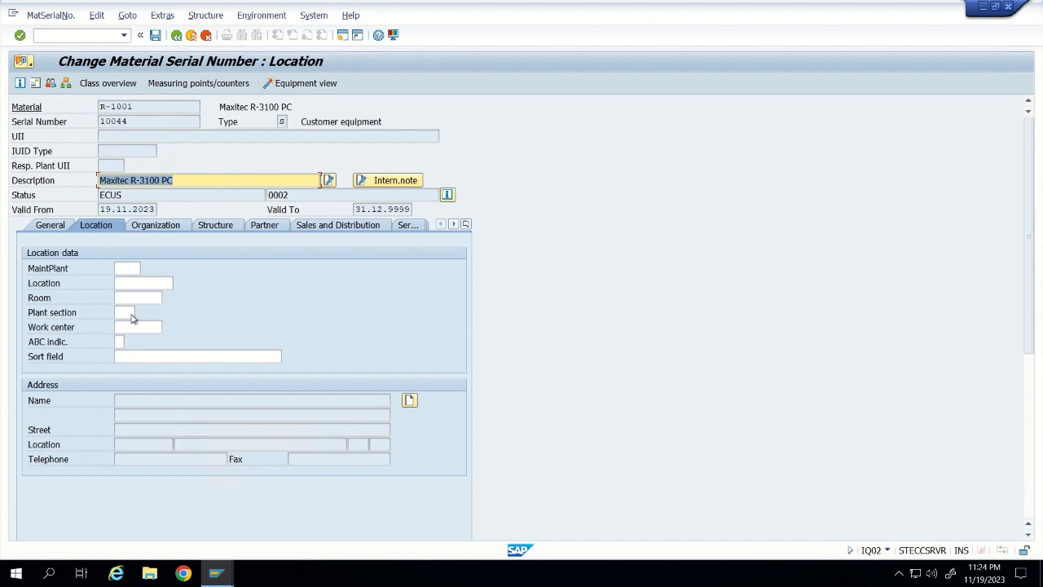
pyautogui.click(152, 225)
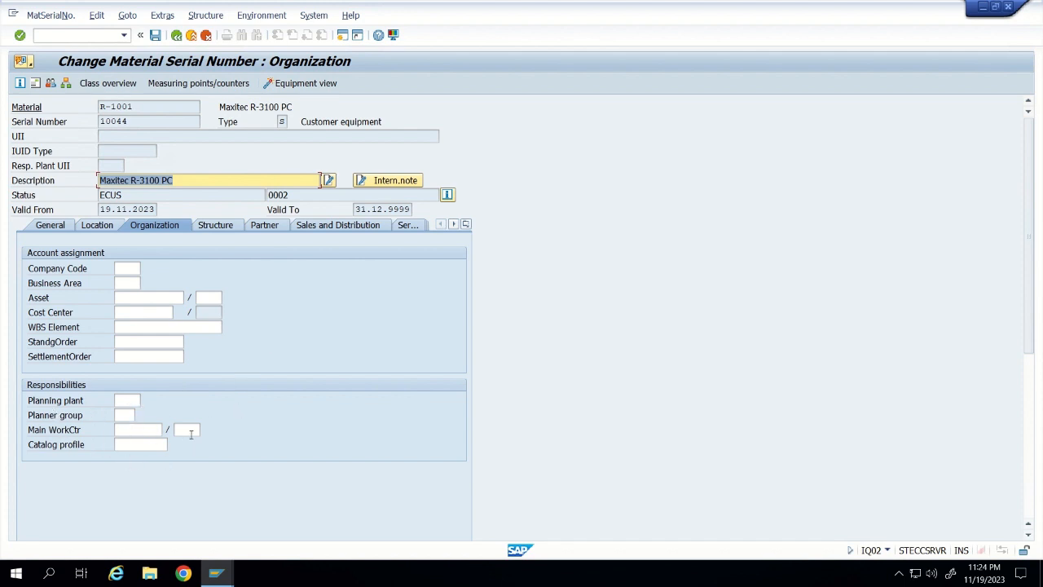
pyautogui.click(216, 226)
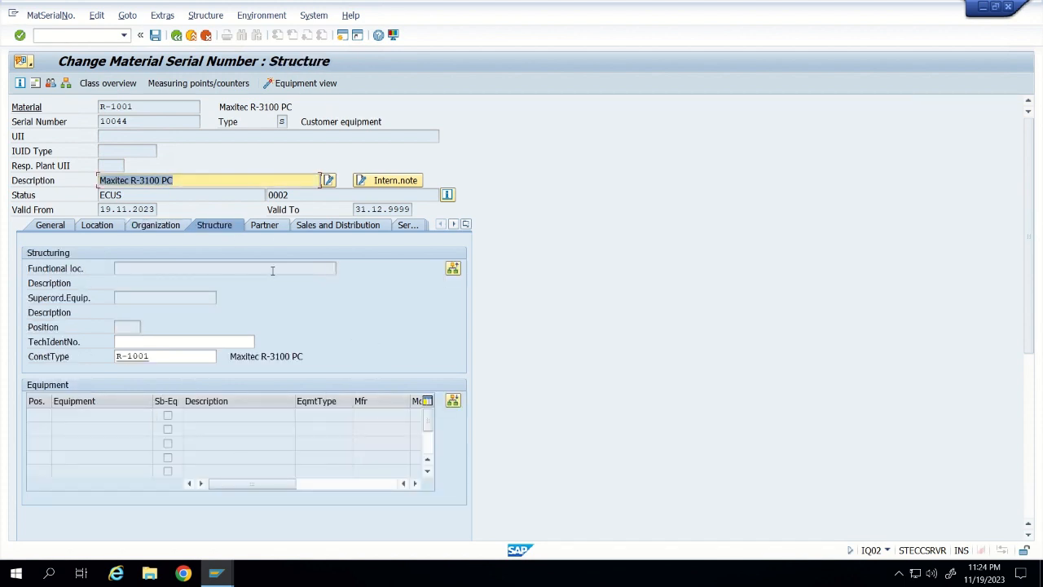
pyautogui.click(263, 225)
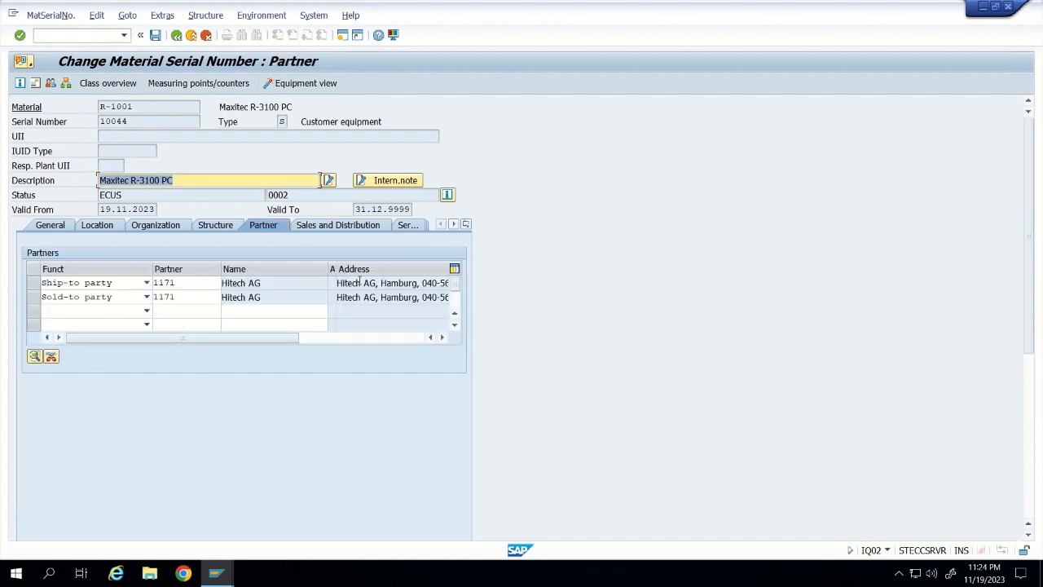
# - In the Sales and Distribution data, set the sales organization to 1000 and the distribution channel to 14 (Service)
pyautogui.click(314, 227)
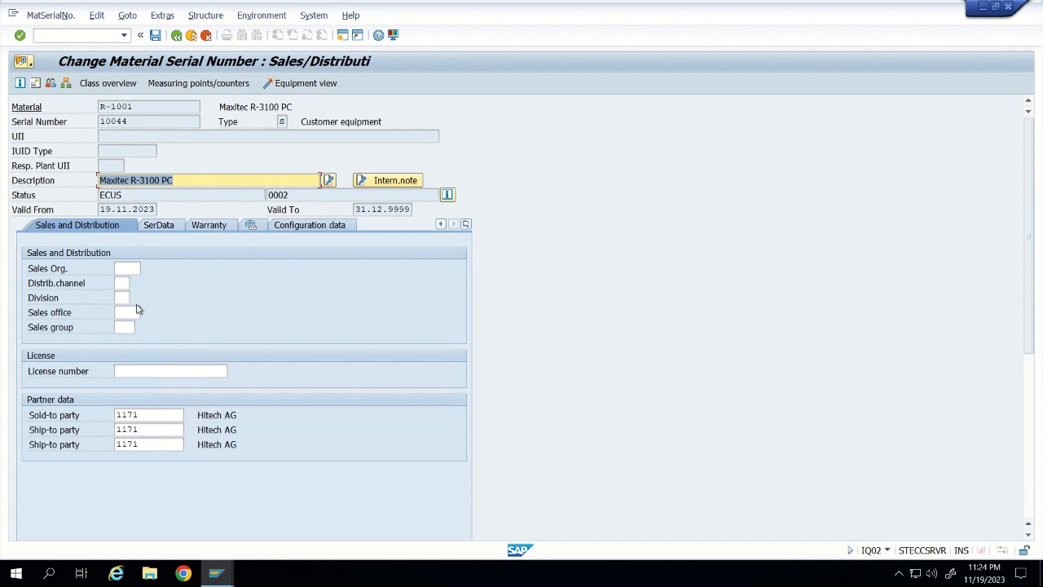
pyautogui.click(124, 268)
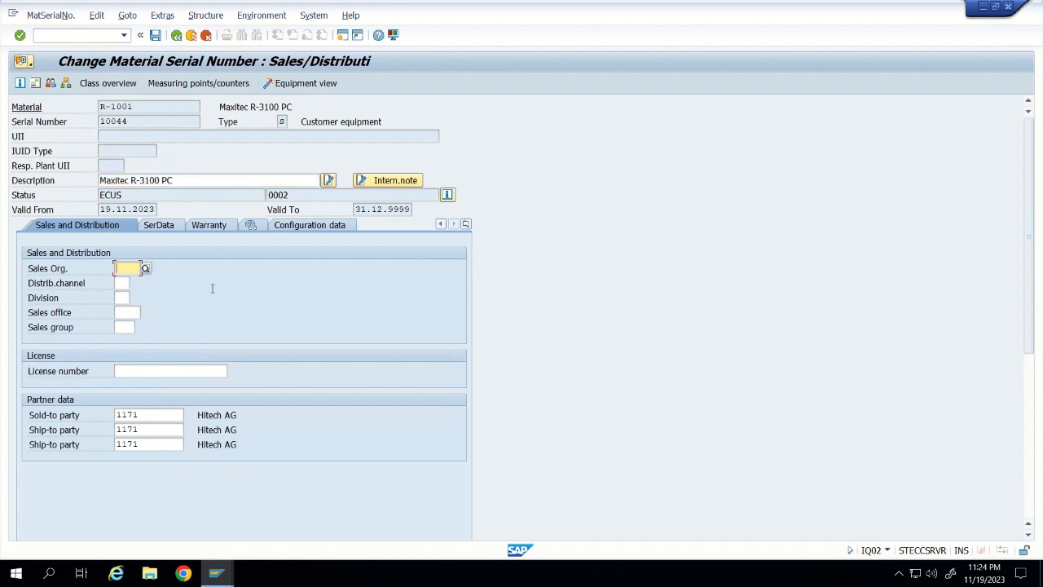
pyautogui.write('1')
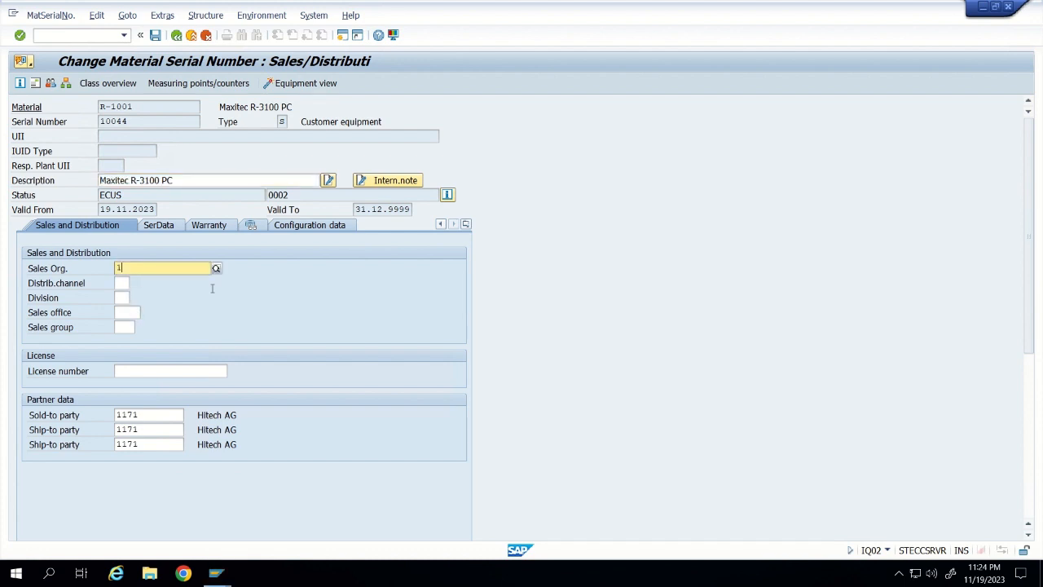
pyautogui.write('000')
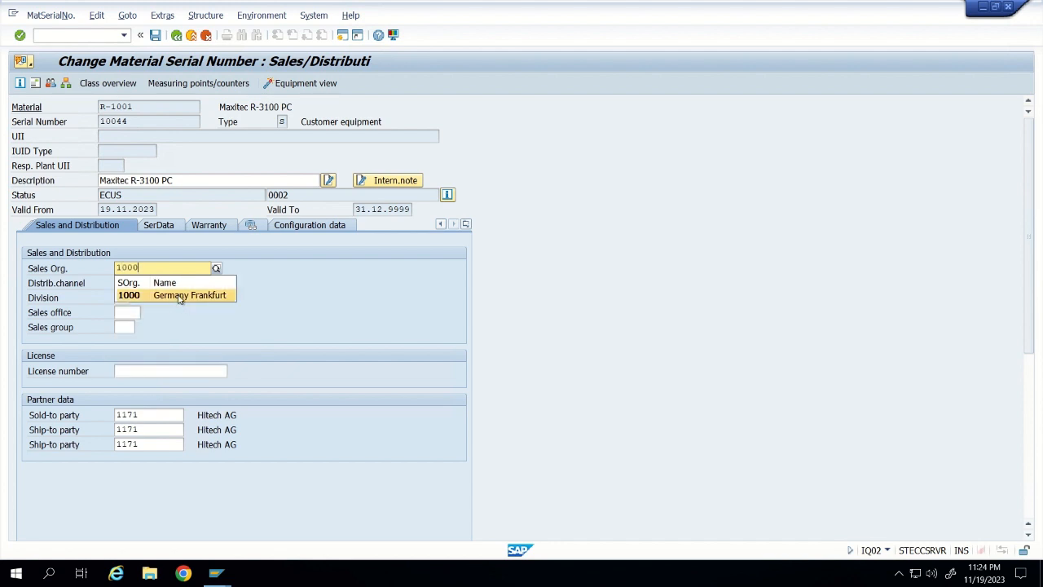
pyautogui.click(208, 296)
pyautogui.click(121, 283)
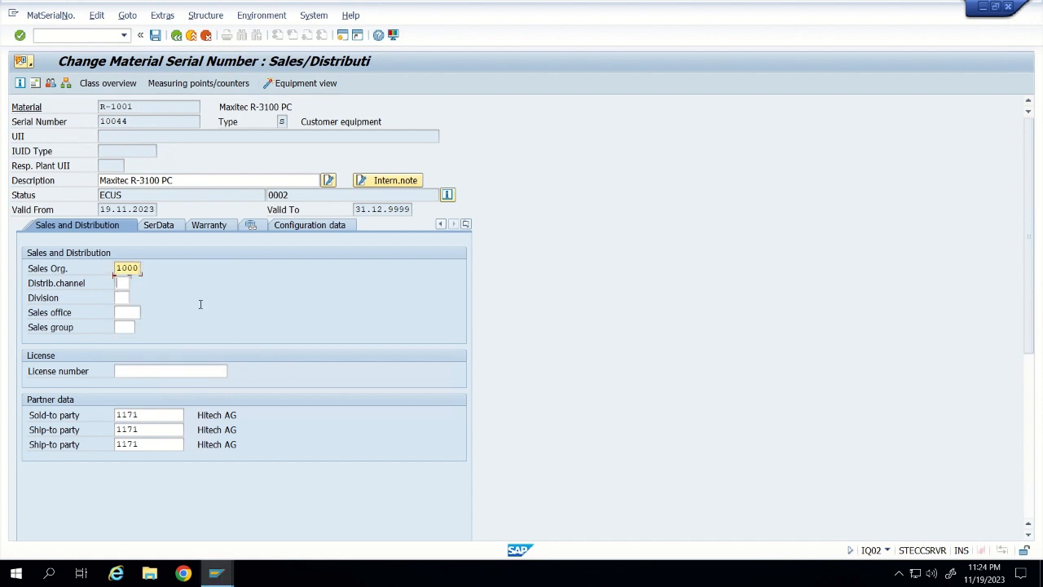
pyautogui.write('14')
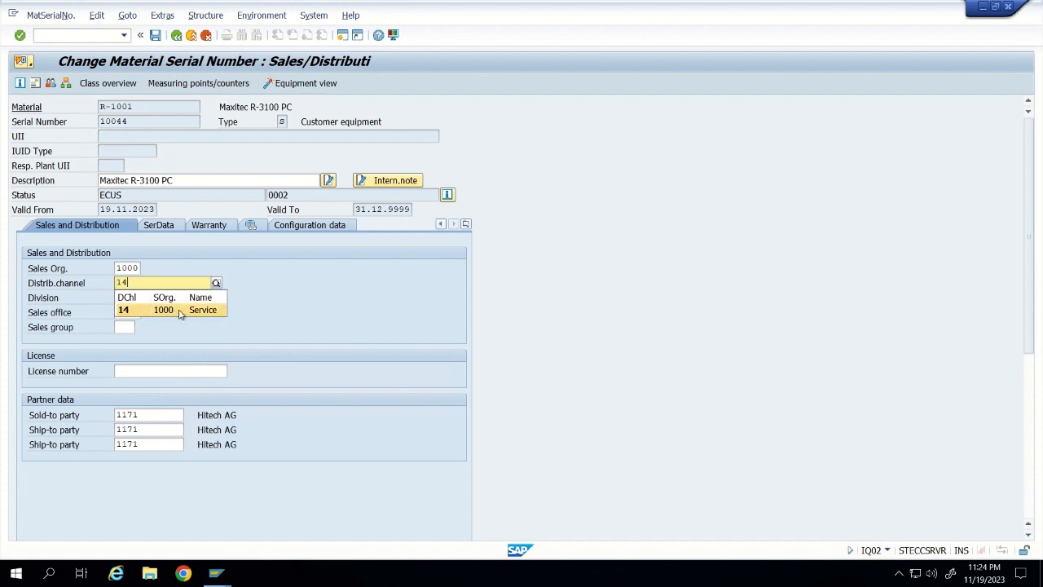
pyautogui.click(181, 313)
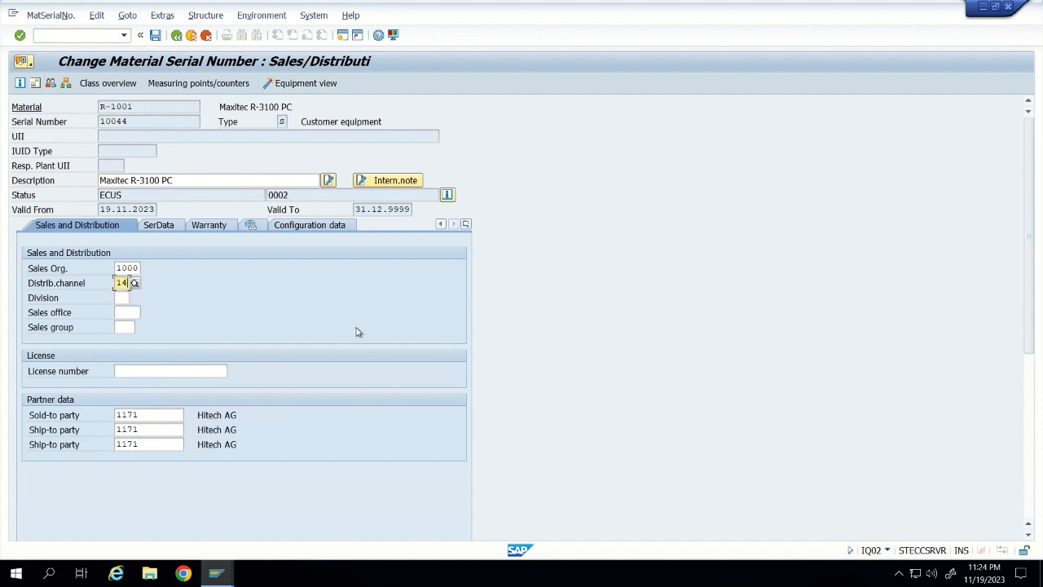
# - Set the division to 00 (Cross-division), confirm the sales area and acknowledge the company code information
pyautogui.click(119, 298)
pyautogui.write('00')
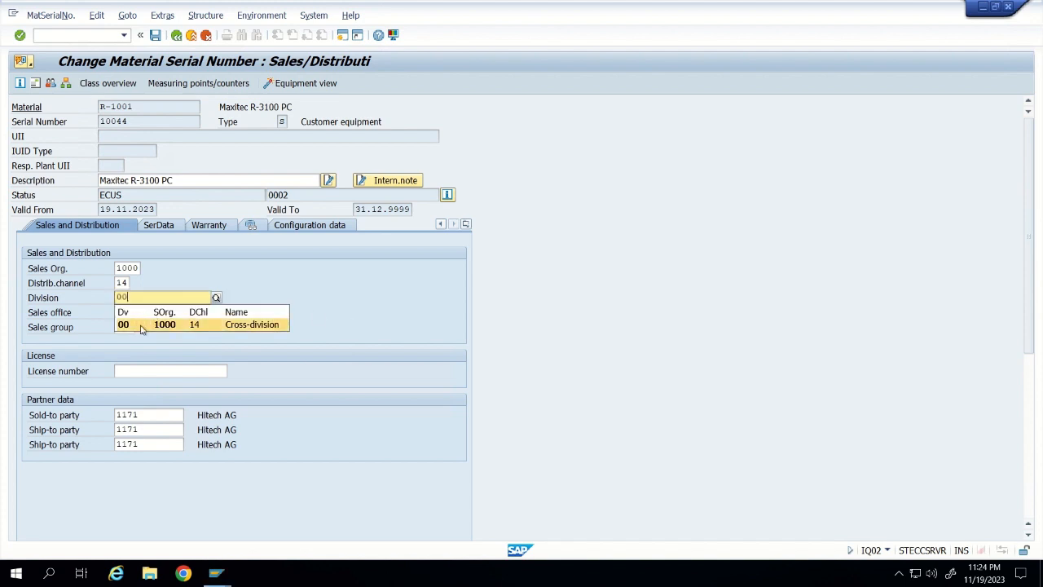
pyautogui.click(138, 325)
pyautogui.press('Return')
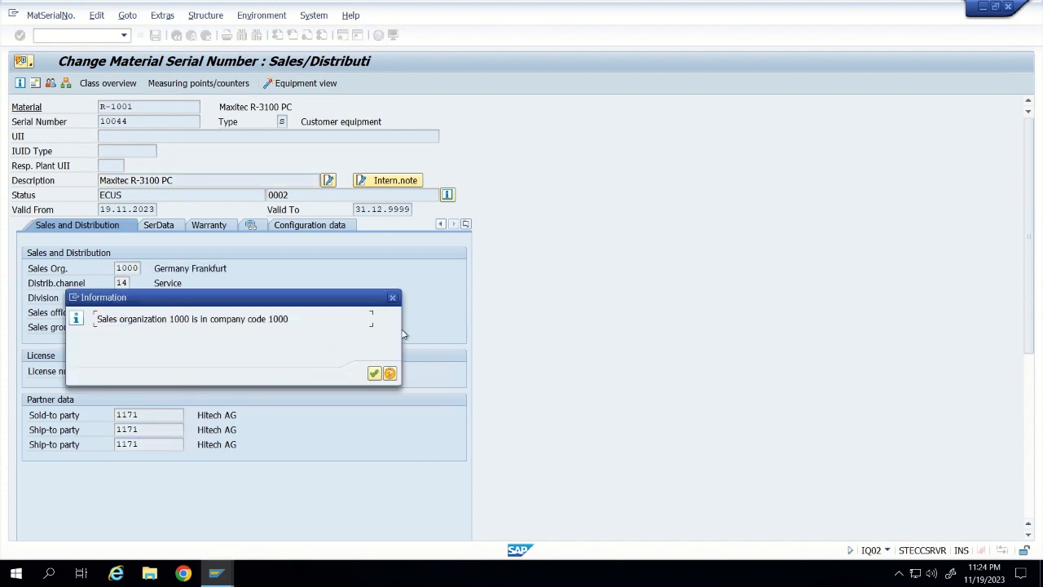
pyautogui.click(372, 376)
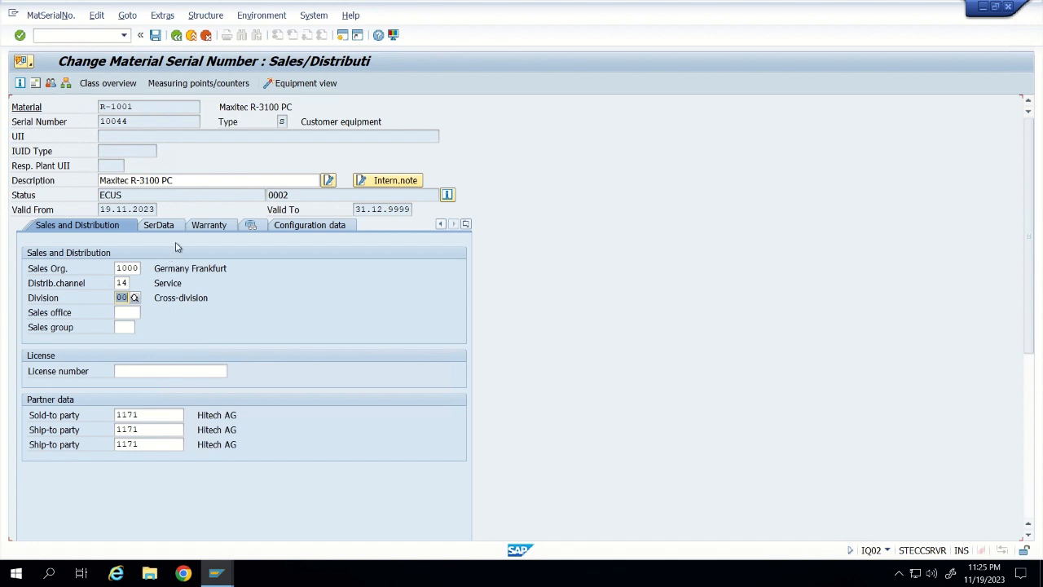
# - In the serial number's Organization data, set the business area to 7000
pyautogui.click(466, 224)
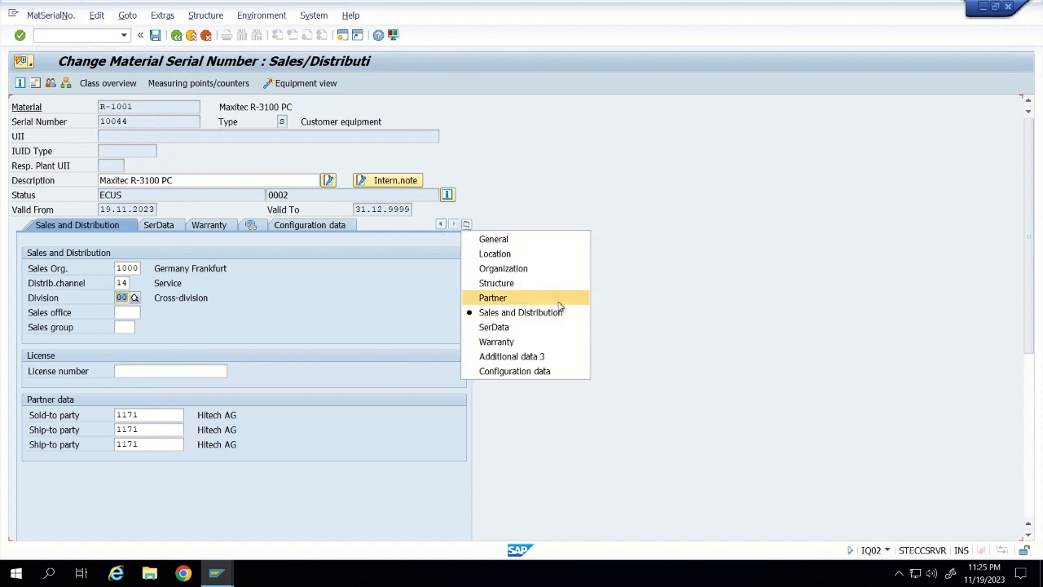
pyautogui.click(524, 272)
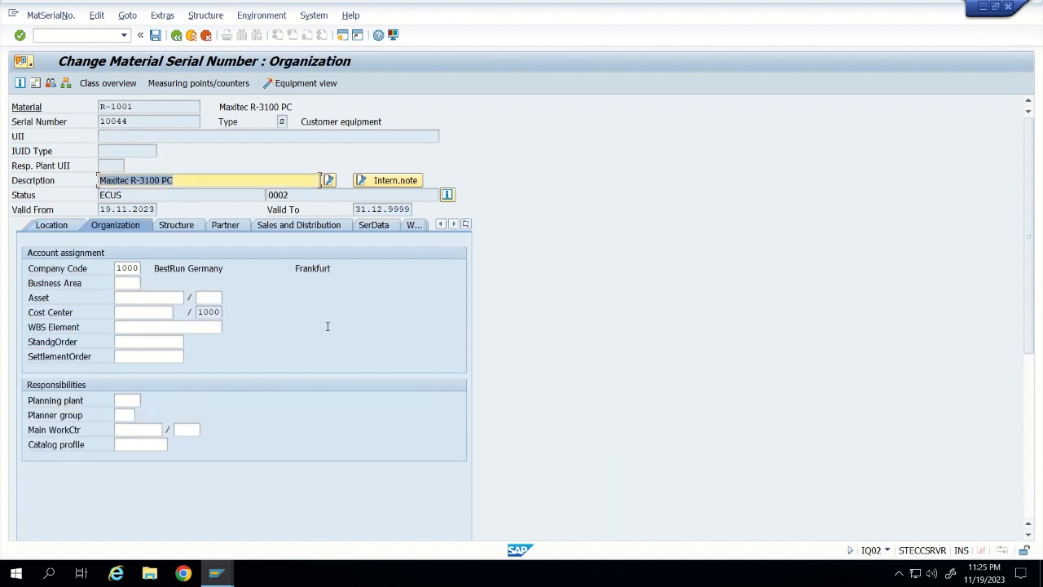
pyautogui.click(126, 282)
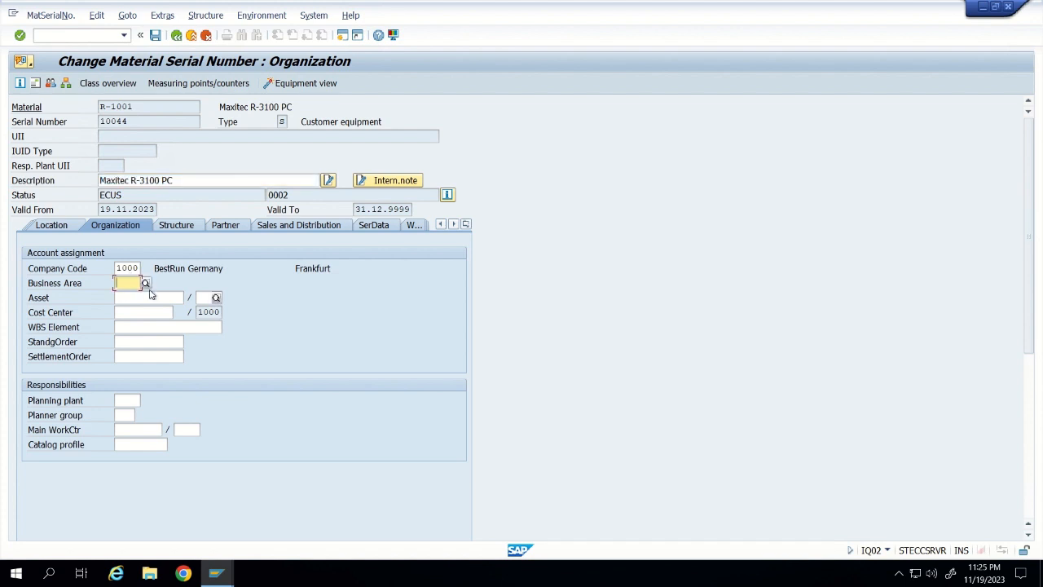
pyautogui.write('7000')
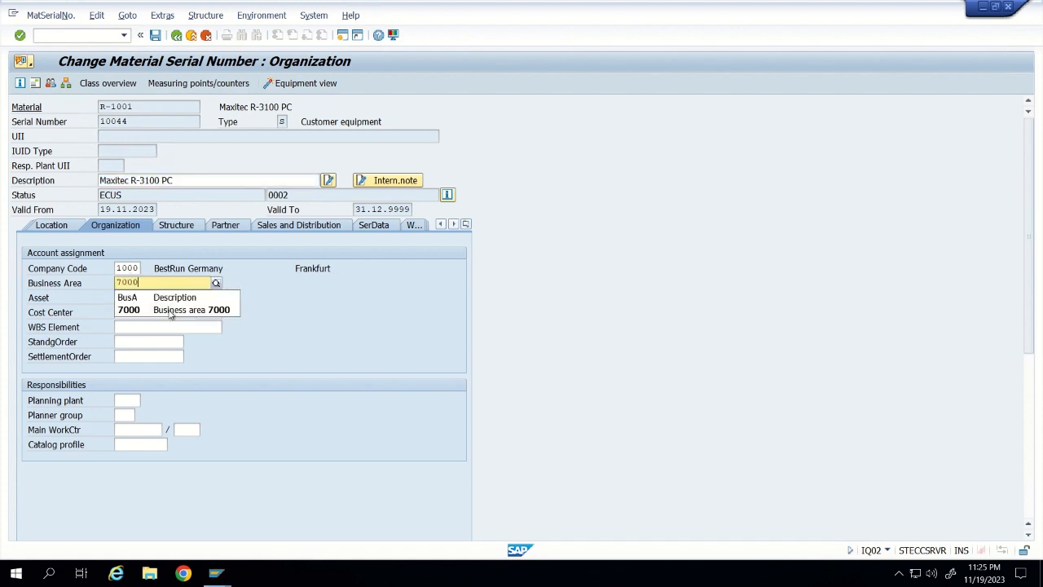
pyautogui.click(179, 311)
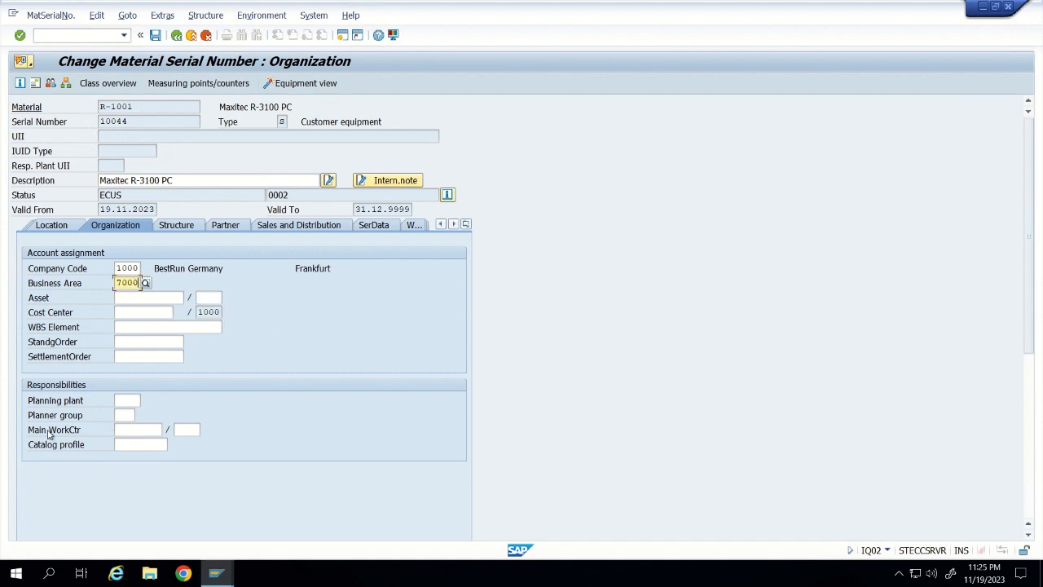
# - Under Responsibilities, set the planning plant to 1200 and the planner group to 200, accepting the planning plant warning
pyautogui.click(128, 400)
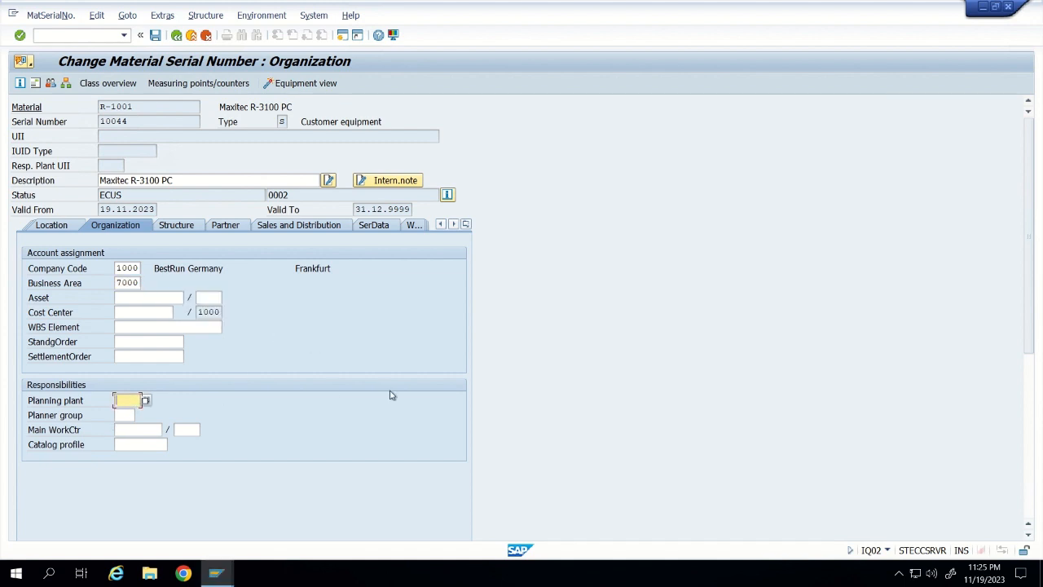
pyautogui.write('1200')
pyautogui.click(125, 416)
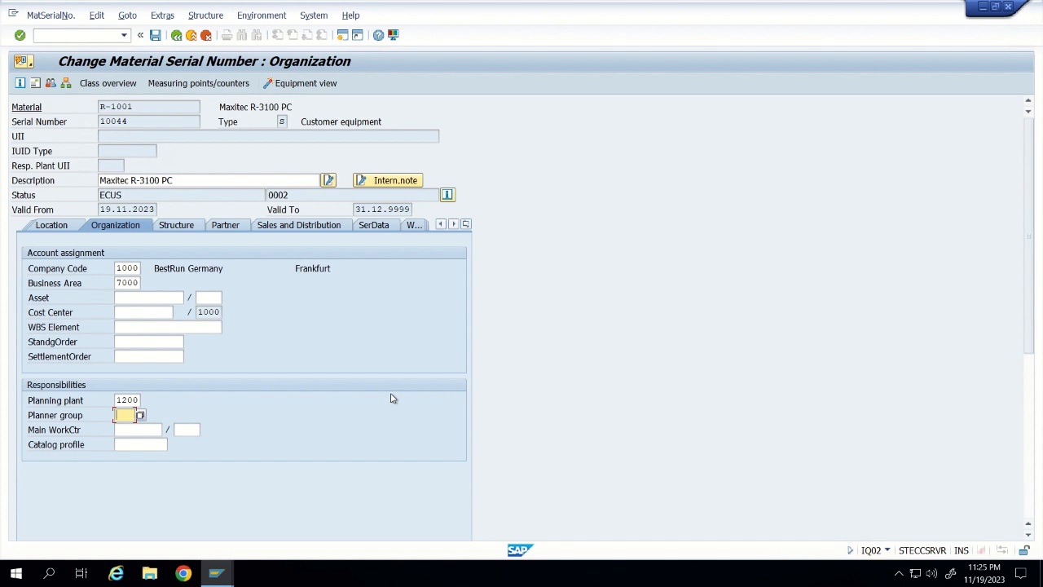
pyautogui.write('200')
pyautogui.press('Return')
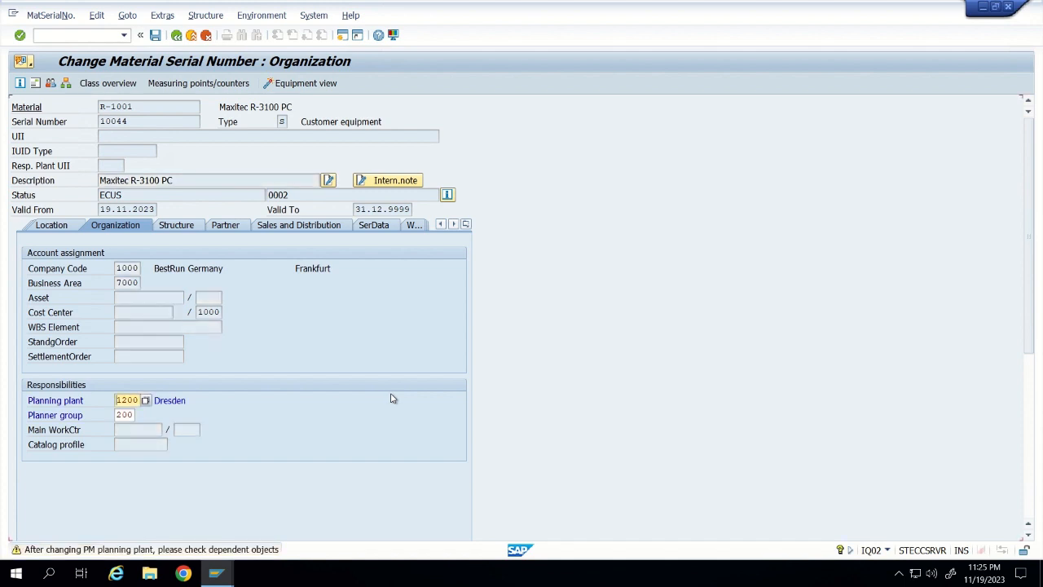
pyautogui.press('Return')
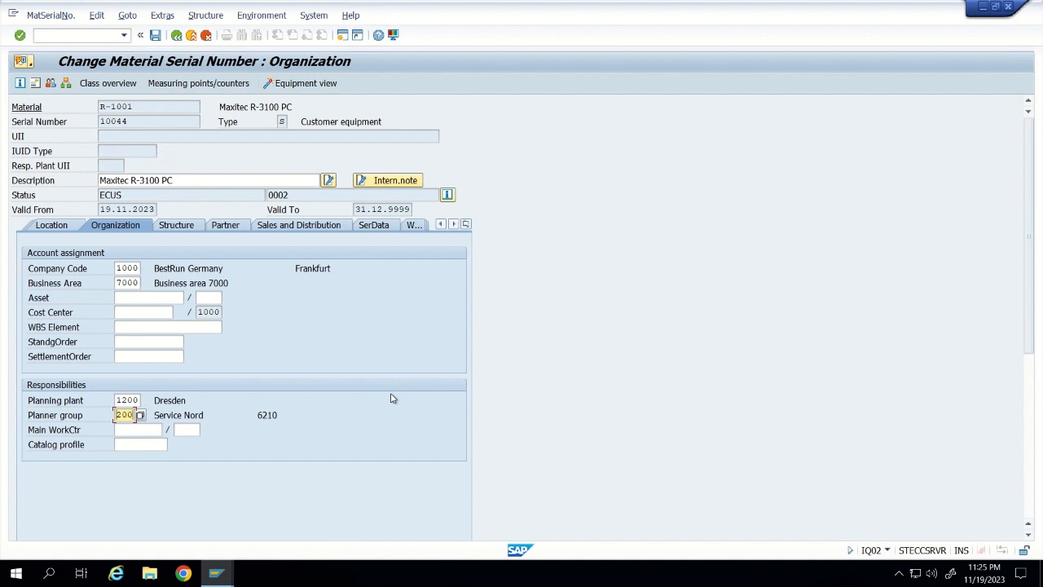
# - Open the value help for the main work center and change its search method to Work Center Category
pyautogui.click(138, 431)
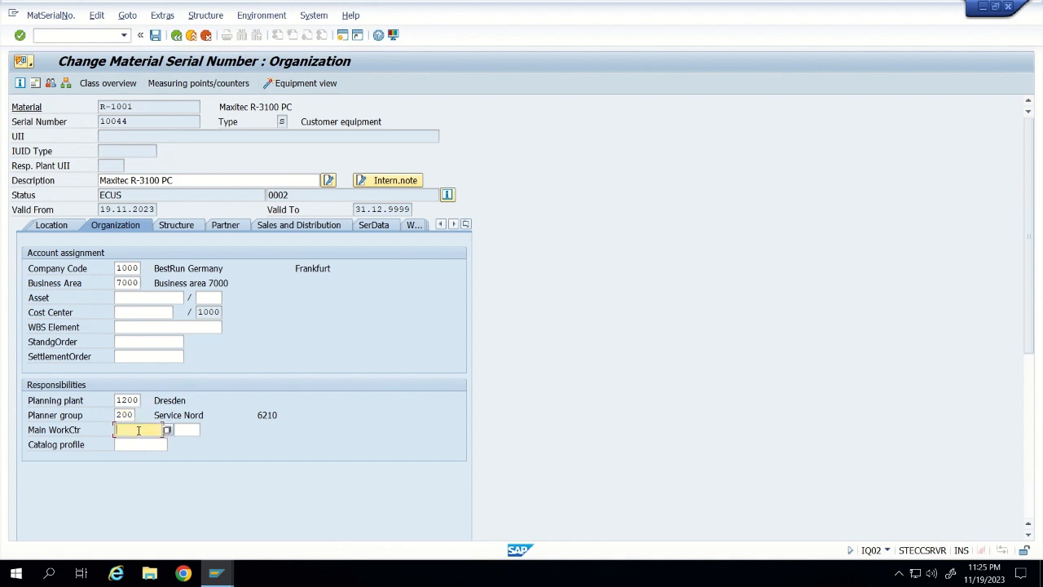
pyautogui.click(166, 430)
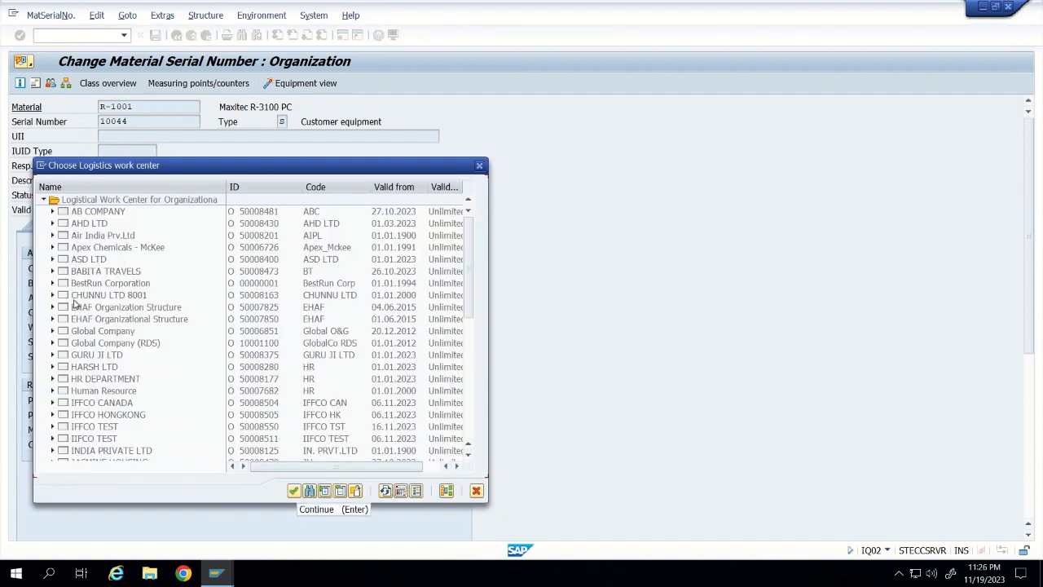
pyautogui.click(401, 491)
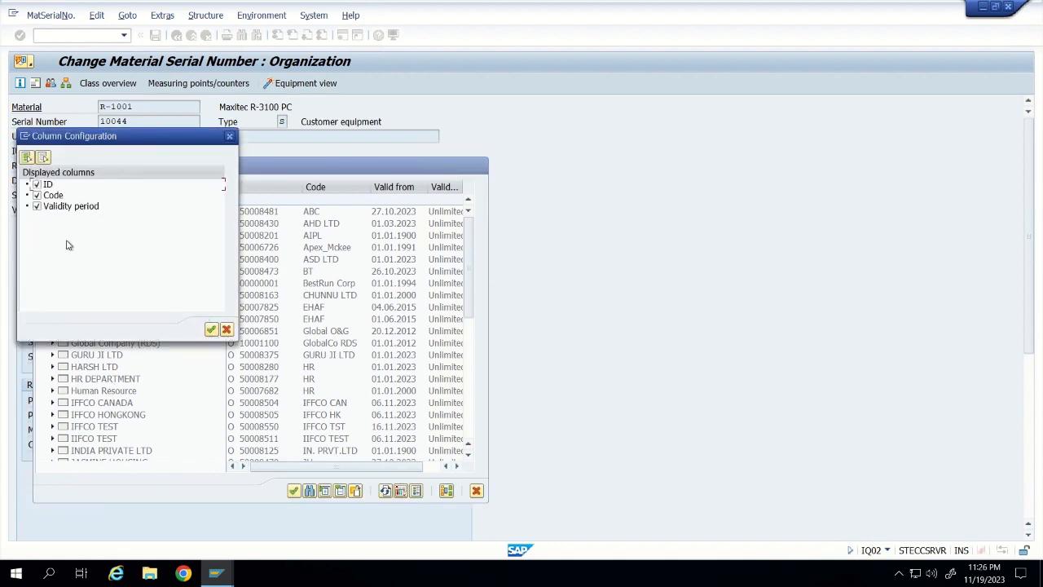
pyautogui.click(228, 329)
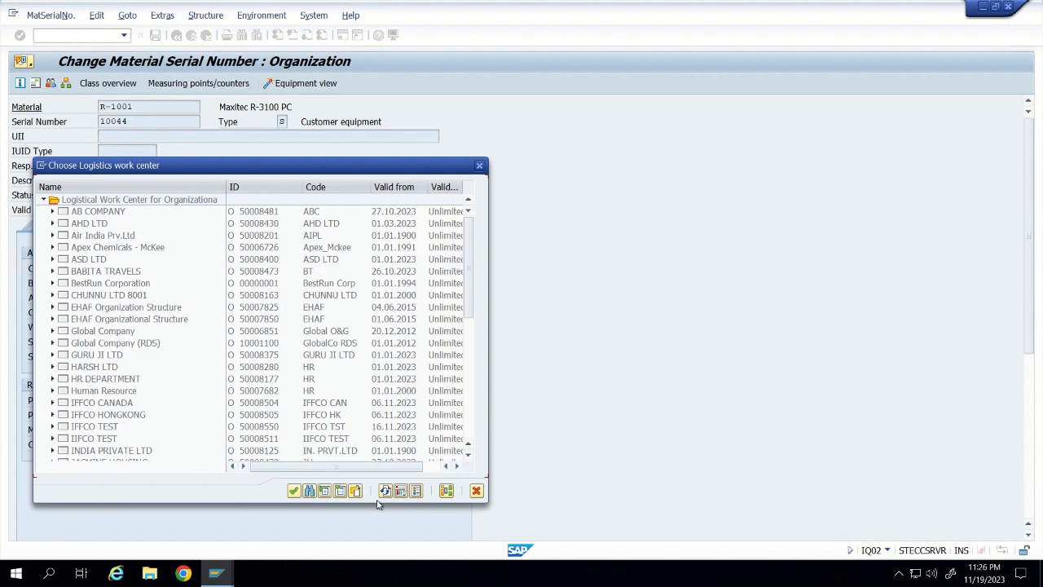
pyautogui.click(355, 491)
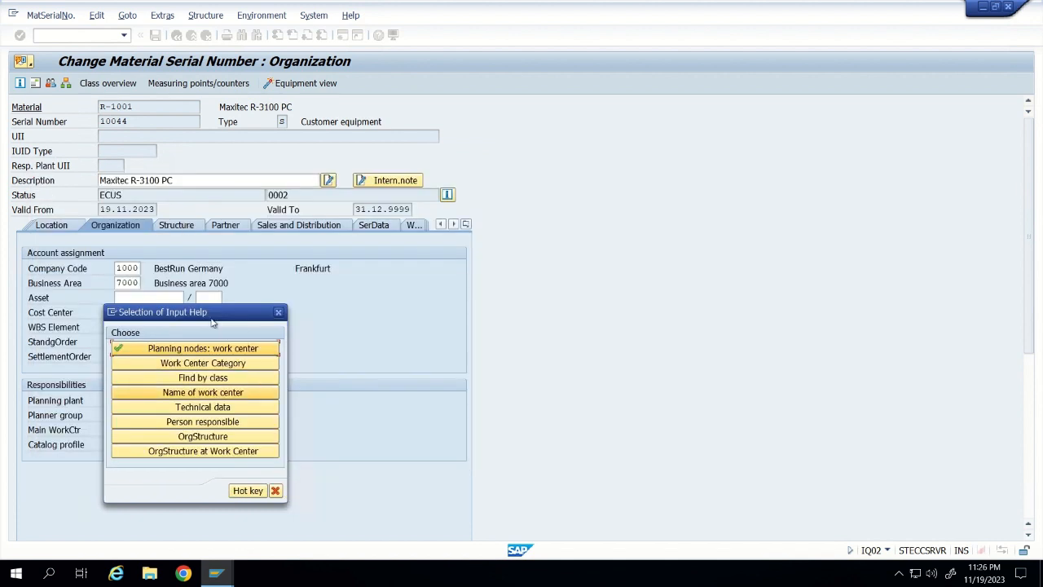
pyautogui.moveTo(209, 316); pyautogui.dragTo(440, 304)
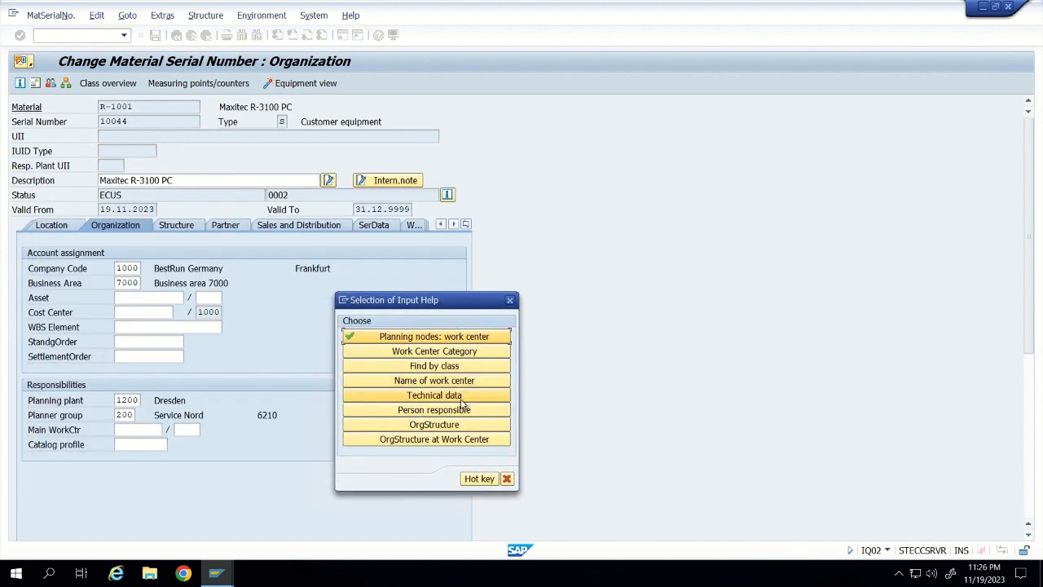
pyautogui.click(405, 352)
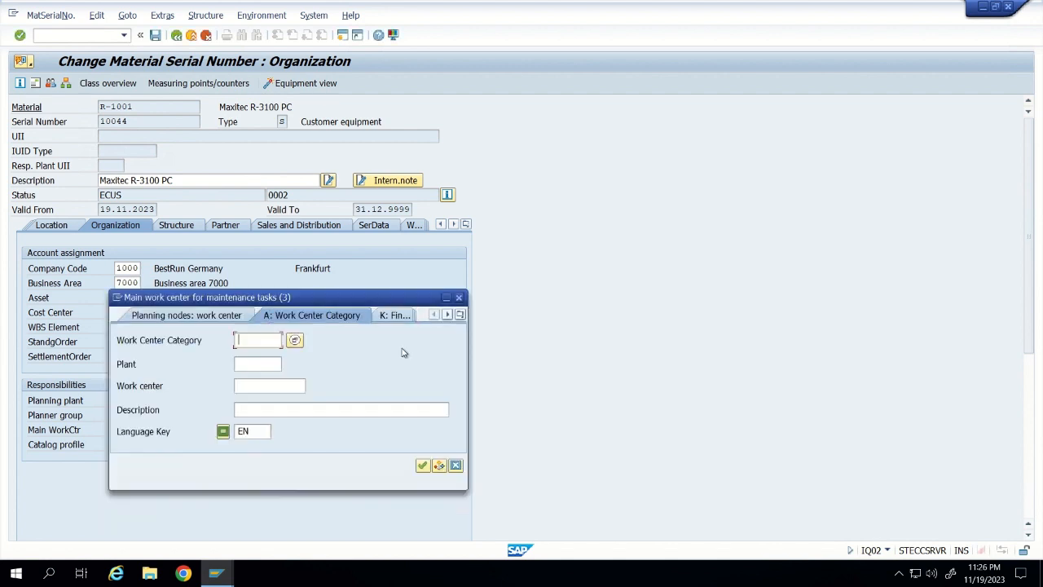
# - Search for main work centers in plant 1200 with work center category 0005 (Plant maintenance)
pyautogui.click(252, 366)
pyautogui.write('1200')
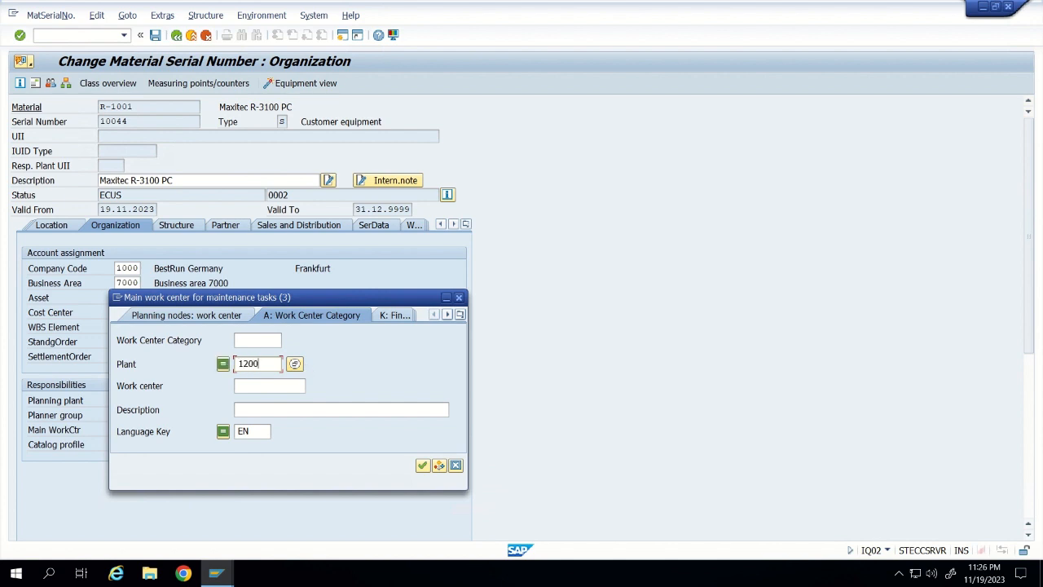
pyautogui.click(253, 341)
pyautogui.click(294, 341)
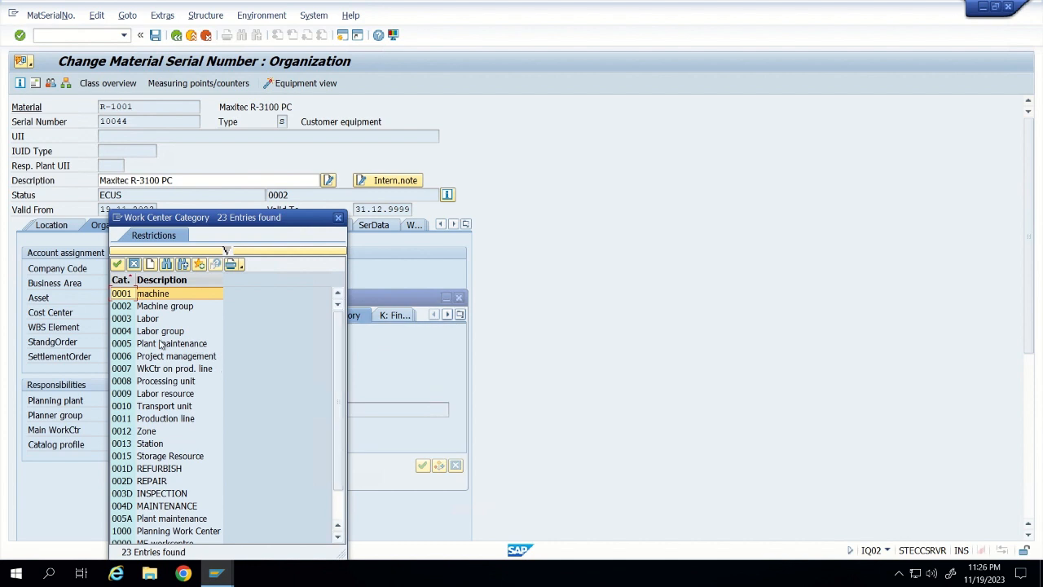
pyautogui.doubleClick(130, 344)
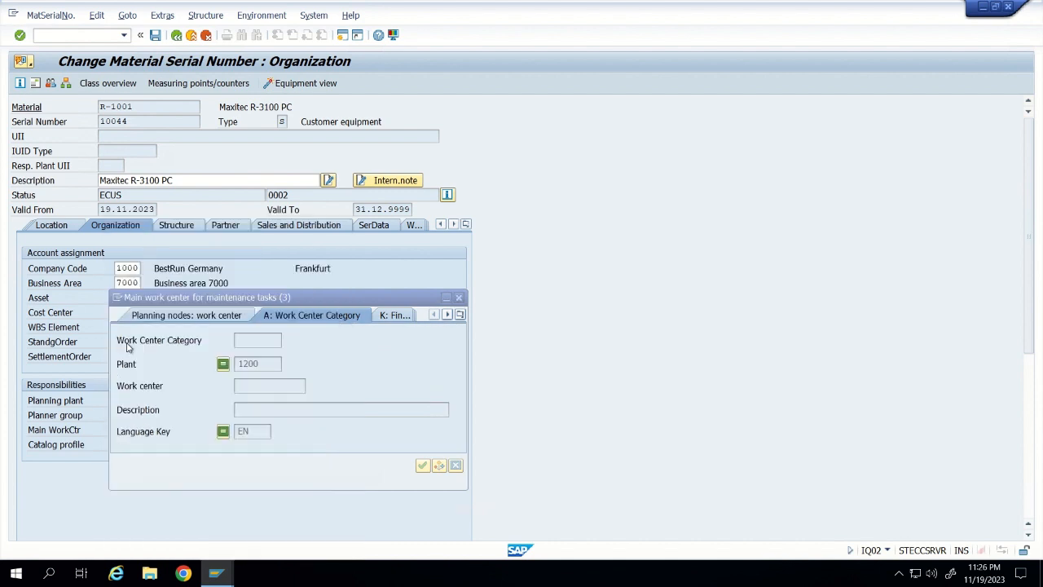
pyautogui.click(422, 465)
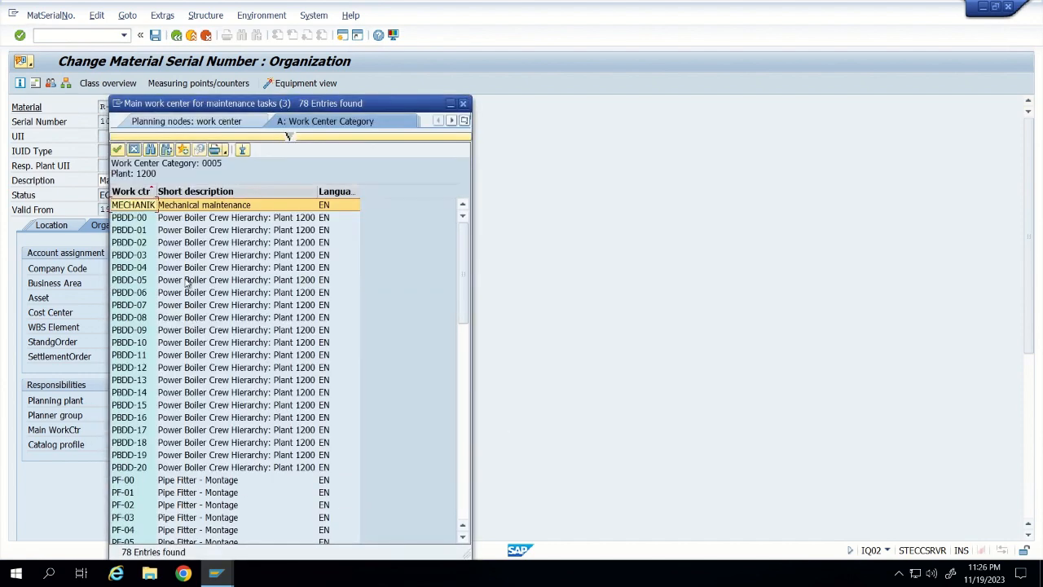
# - Look through the plant 1200 work centers and assign S_1000 as the serial number's main work center
pyautogui.scroll(-14, 200, 424)
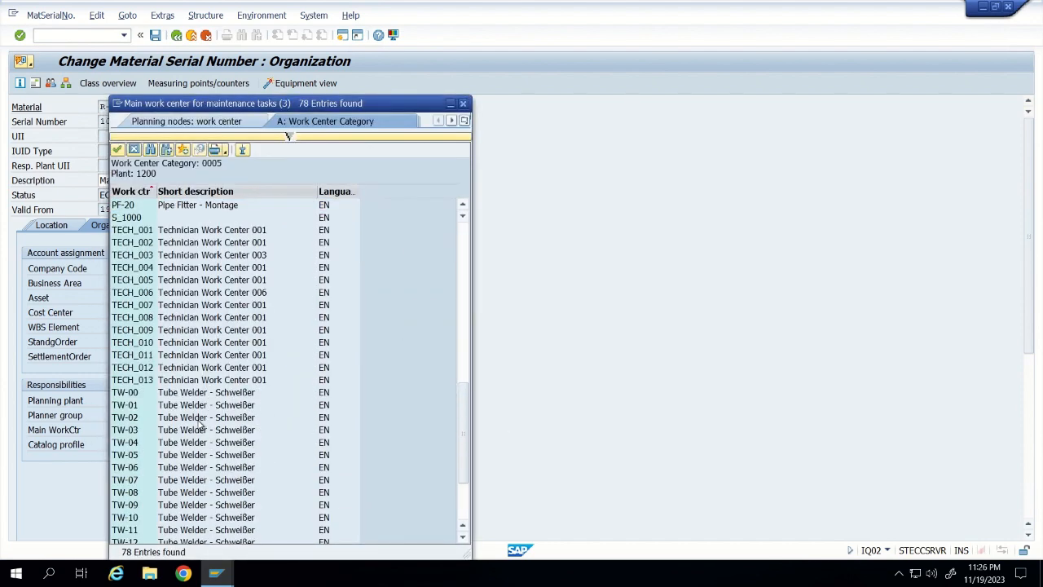
pyautogui.scroll(-3, 200, 425)
pyautogui.scroll(8, 201, 425)
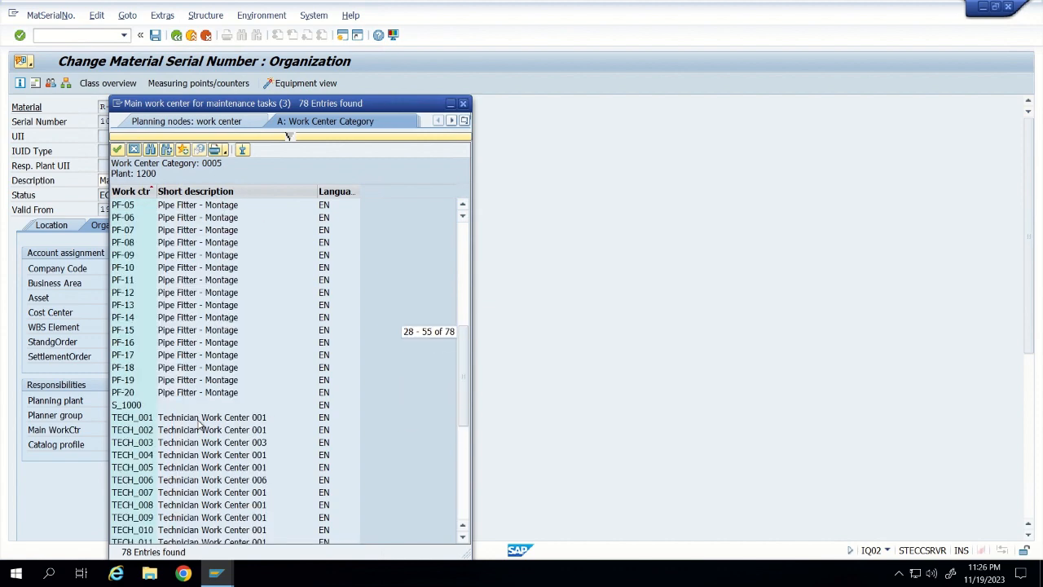
pyautogui.scroll(5, 199, 423)
pyautogui.scroll(4, 199, 423)
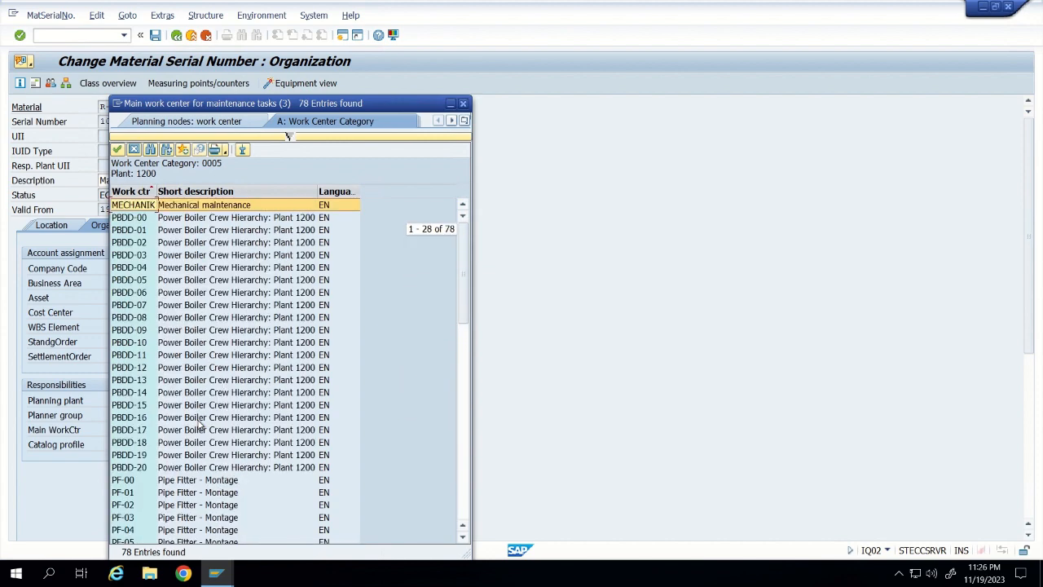
pyautogui.scroll(-7, 198, 423)
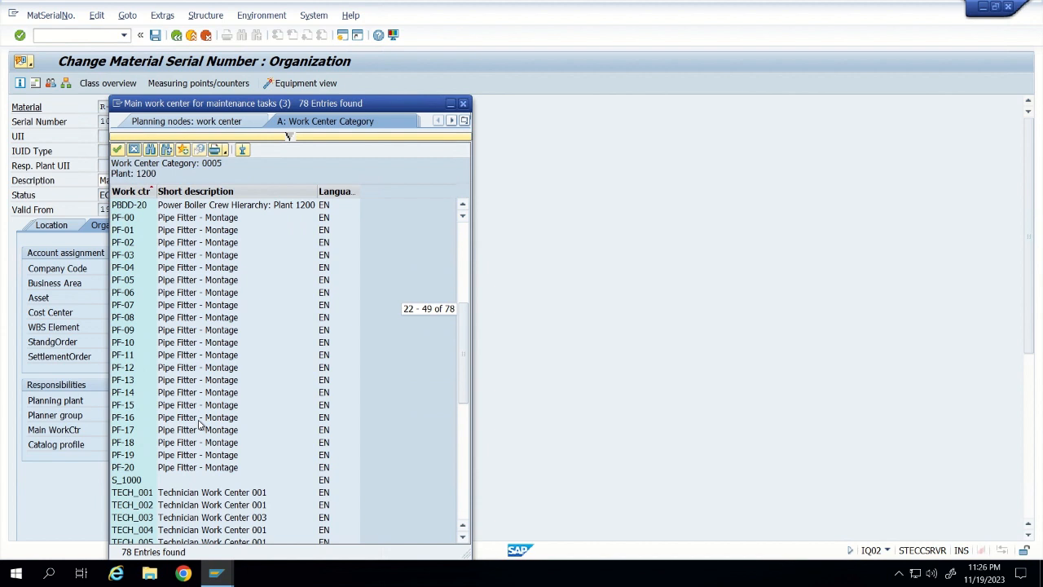
pyautogui.scroll(-5, 199, 423)
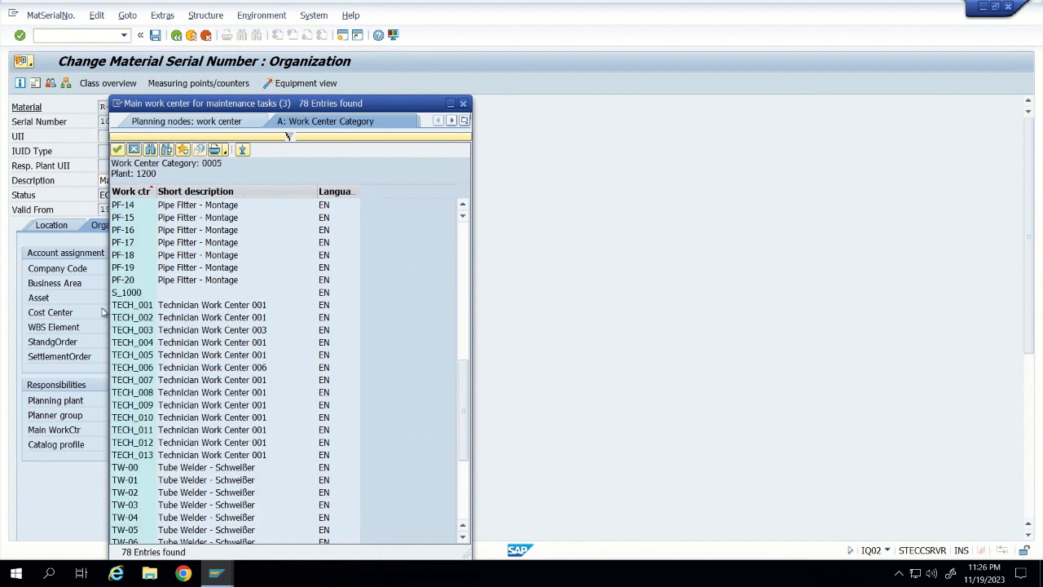
pyautogui.doubleClick(124, 293)
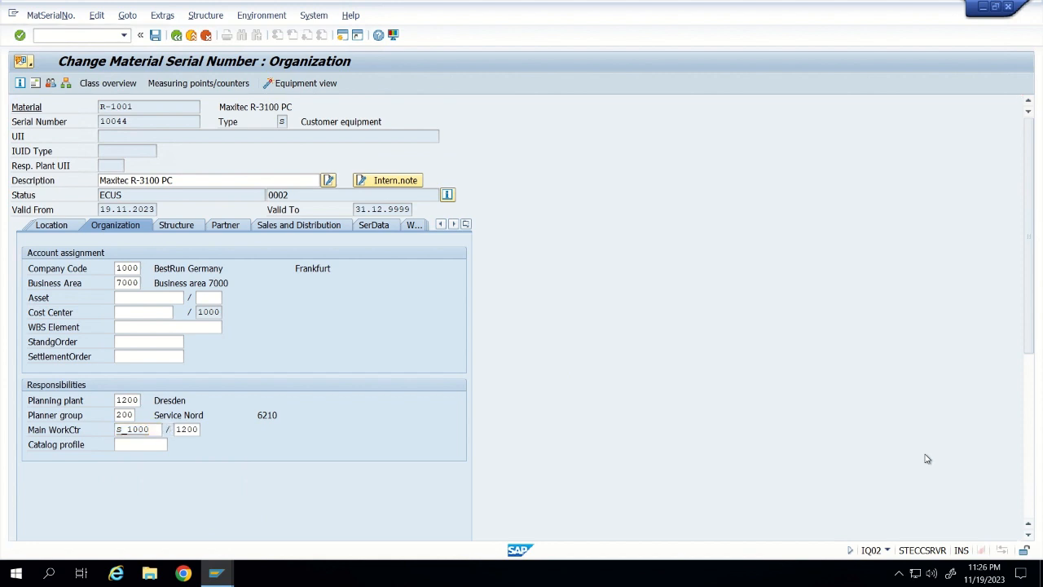
# - Set the catalog profile to PC (Personal computer), then save the serial number changes and exit the transaction
pyautogui.click(140, 444)
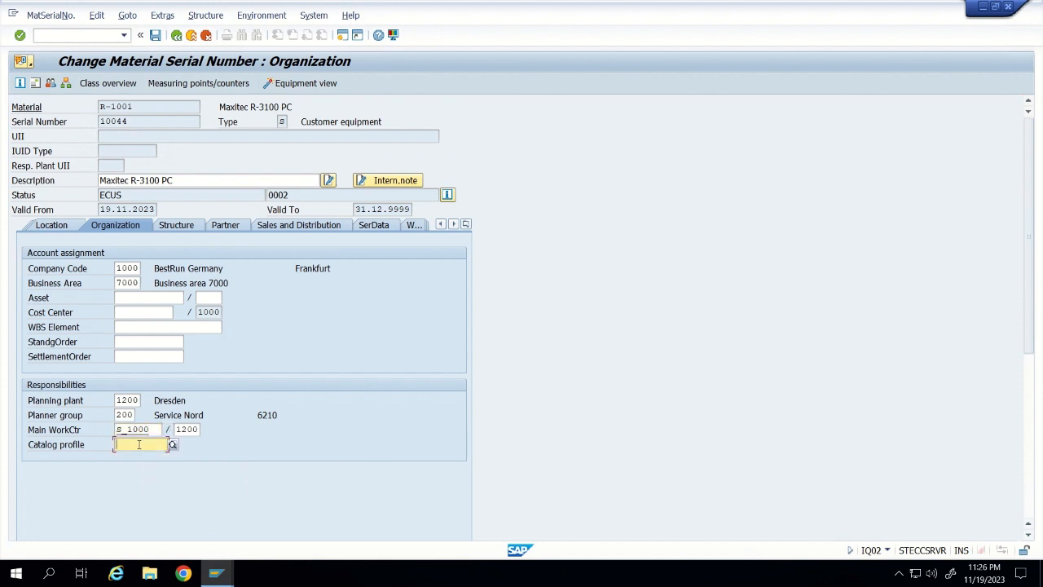
pyautogui.press('F4')
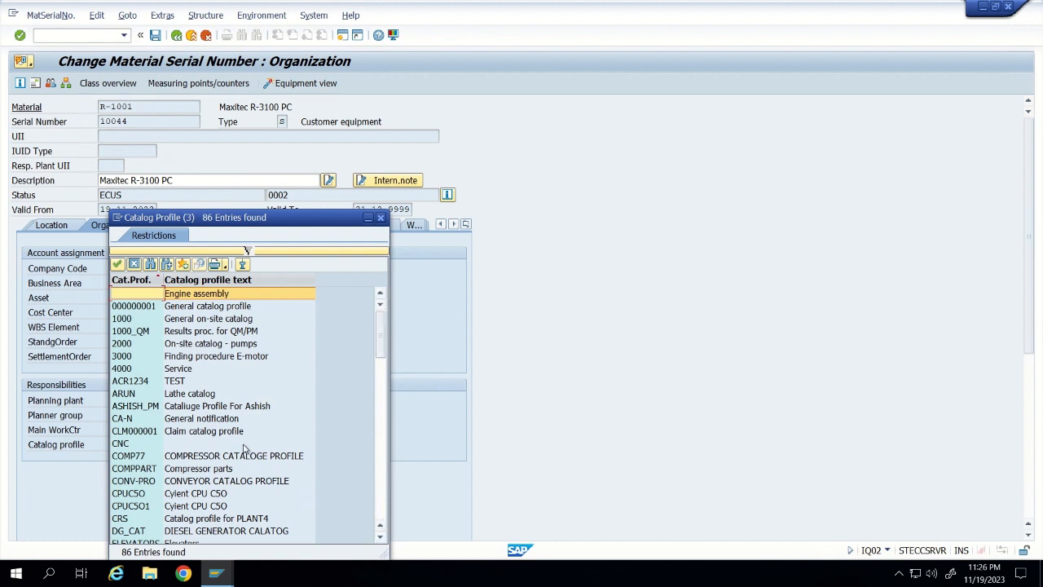
pyautogui.scroll(-5, 243, 449)
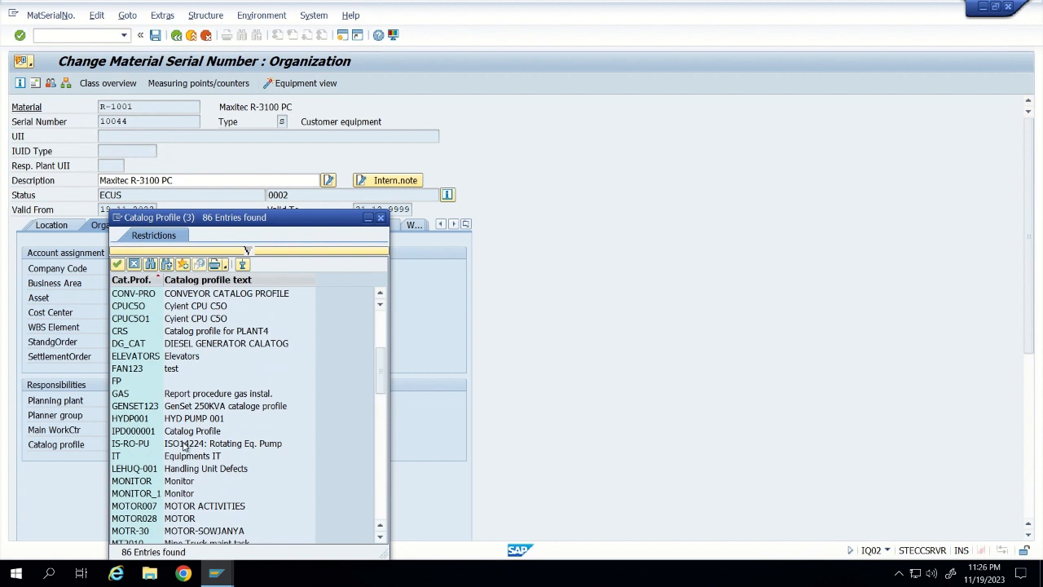
pyautogui.scroll(-4, 185, 445)
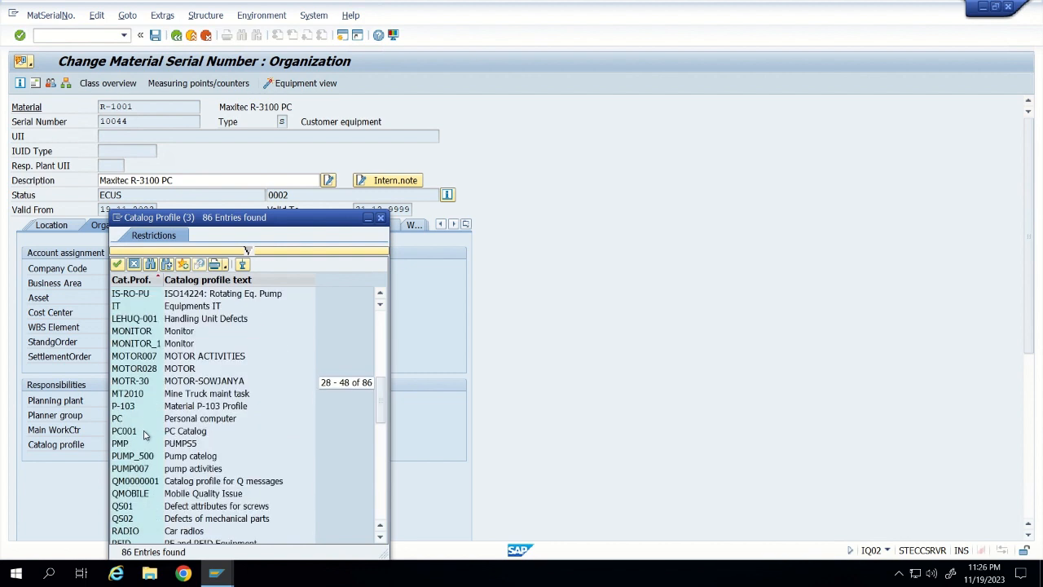
pyautogui.doubleClick(180, 418)
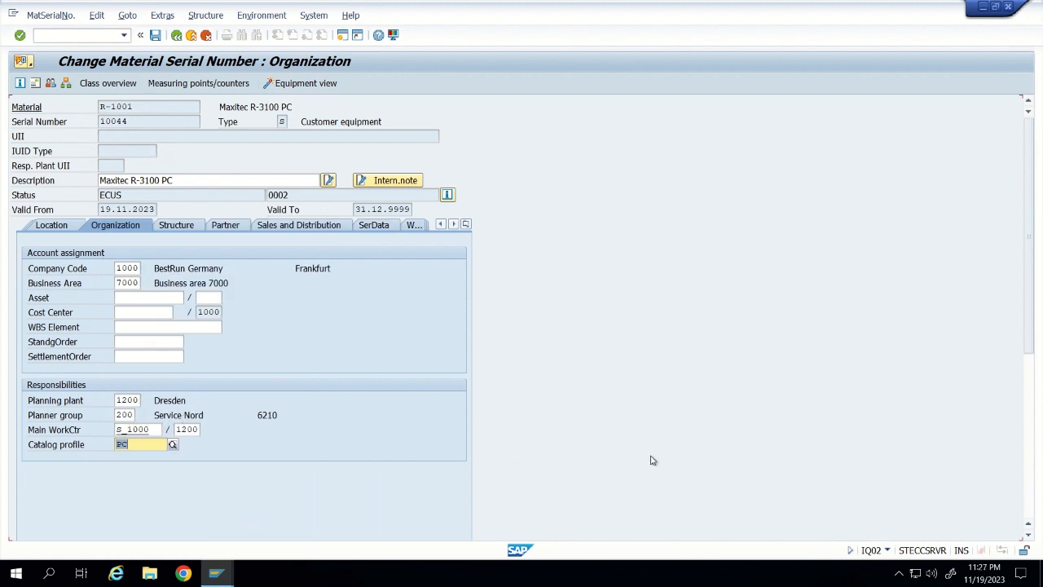
pyautogui.press('Return')
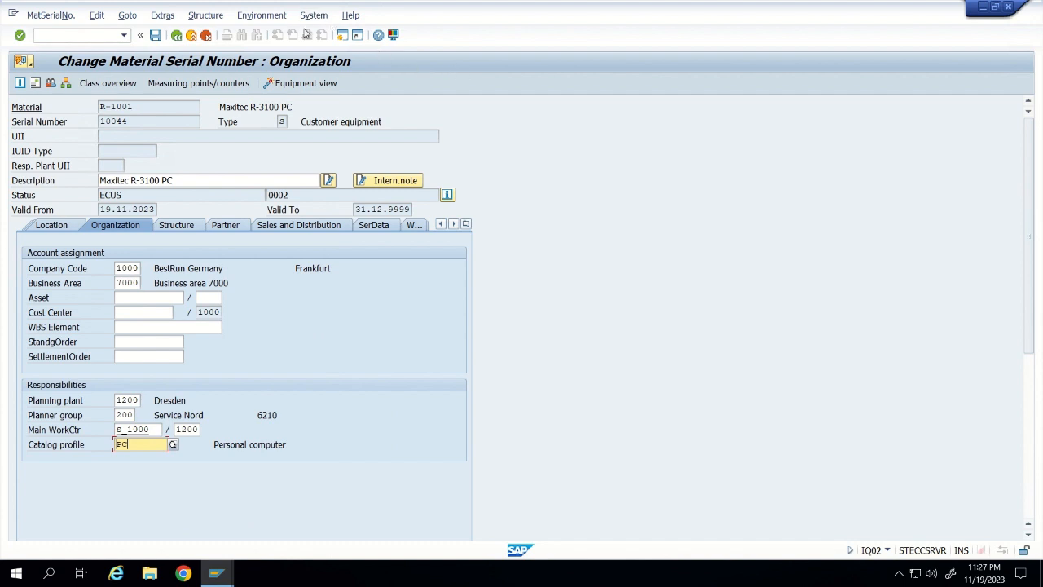
pyautogui.click(155, 35)
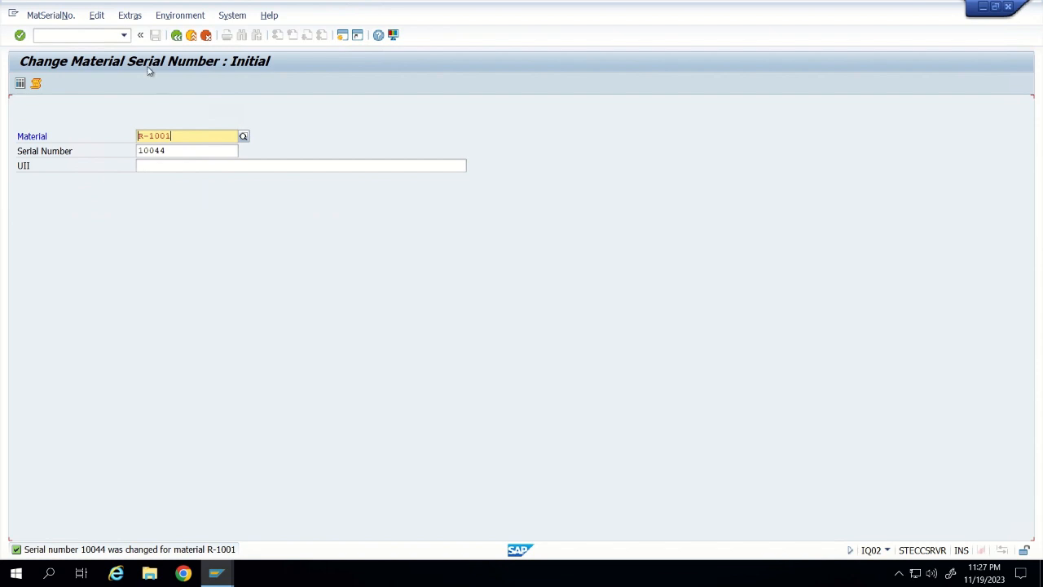
pyautogui.click(177, 37)
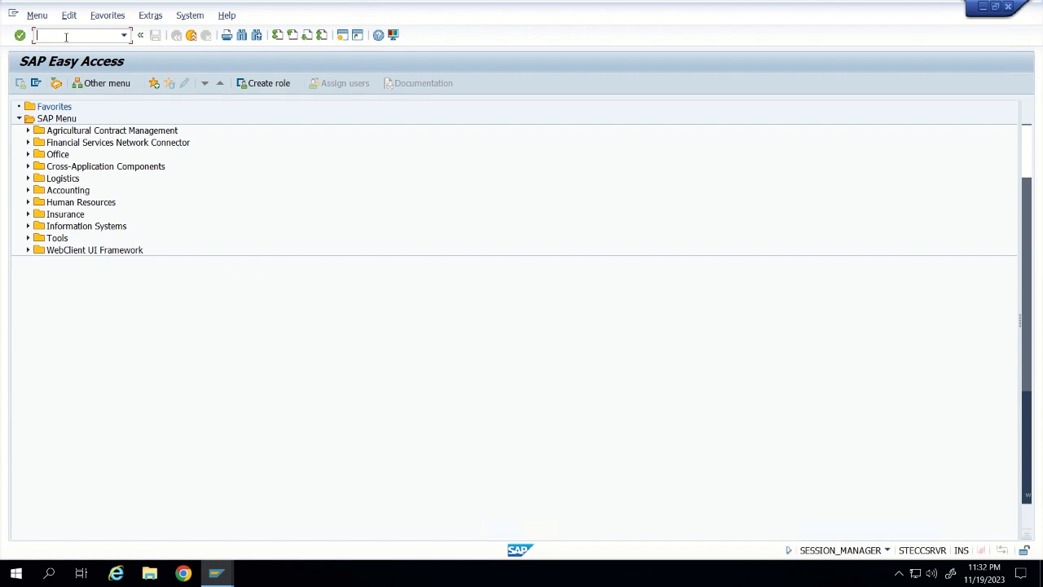
# - Display the serial number record of material R-1001 in transaction IQ03 to examine its serial data
pyautogui.write('Q03')
pyautogui.click(19, 35)
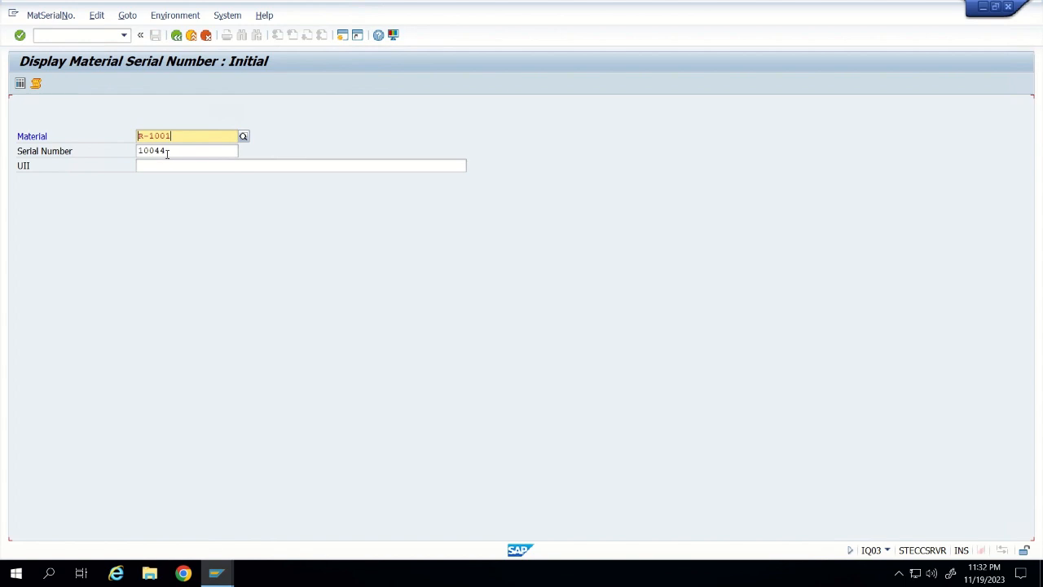
pyautogui.click(19, 35)
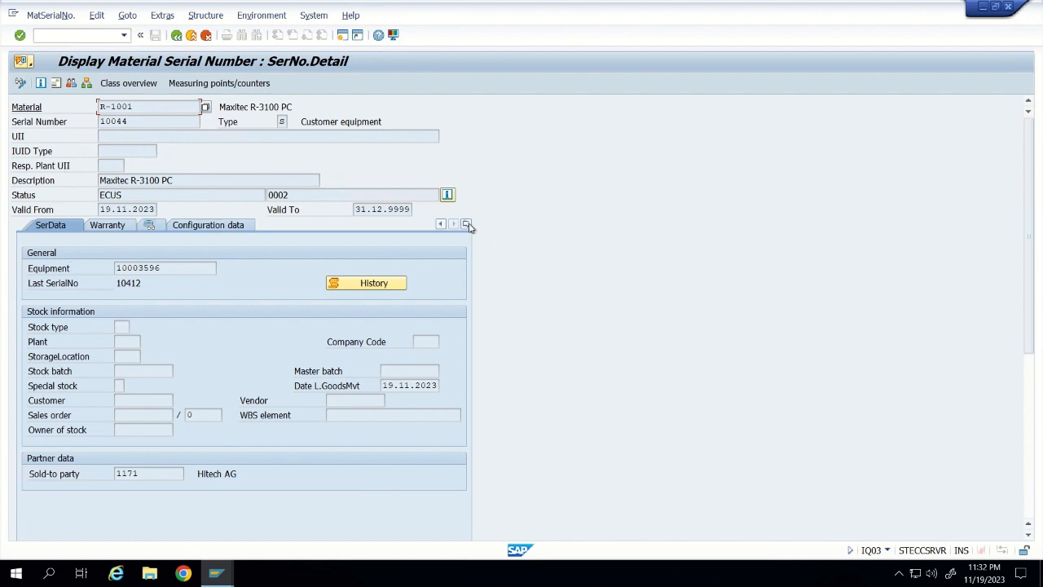
pyautogui.click(466, 224)
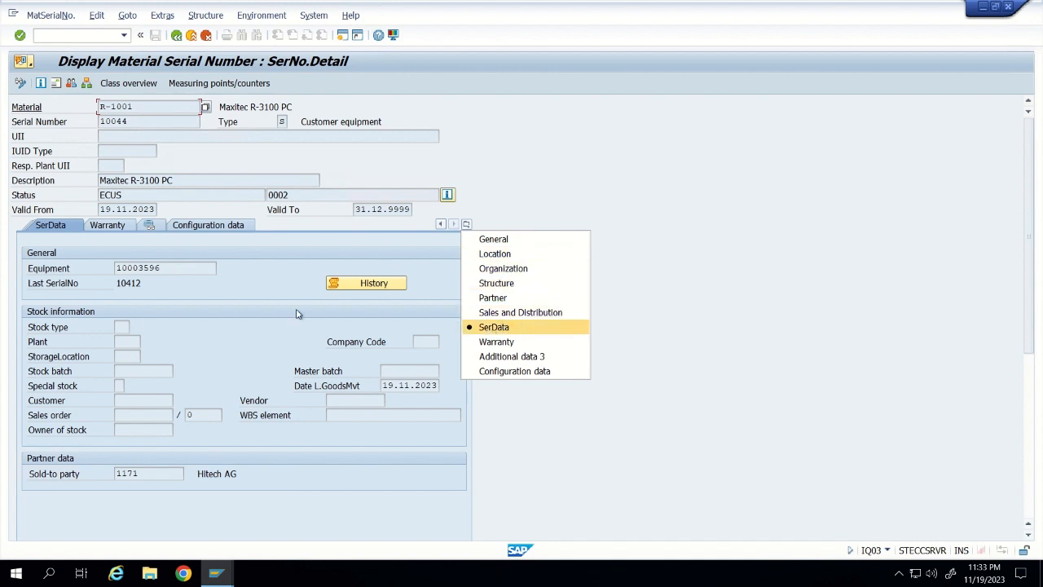
pyautogui.click(163, 288)
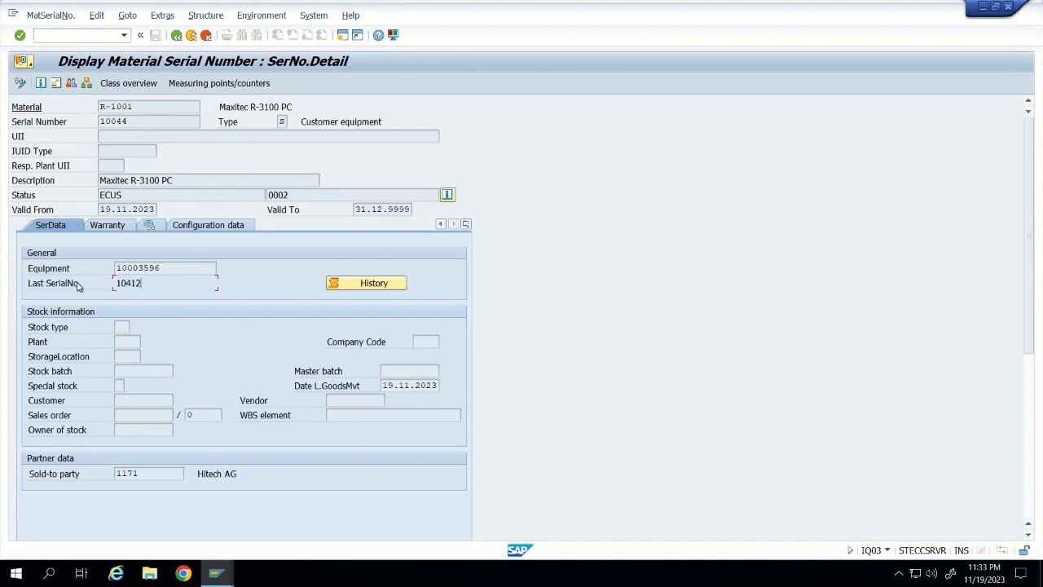
# - Copy the equipment number from the General section of the serial data
pyautogui.moveTo(163, 272); pyautogui.dragTo(105, 267)
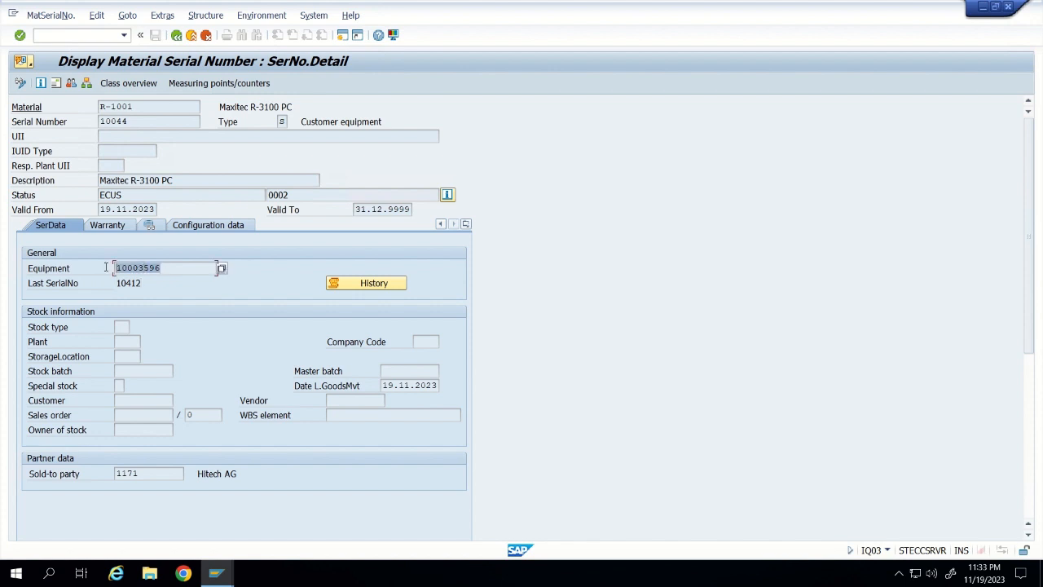
pyautogui.click(171, 275)
pyautogui.moveTo(168, 269); pyautogui.dragTo(116, 267)
pyautogui.hotkey('ctrl', 'c')
# - Open transaction IE03 in a new session and display the equipment using the copied equipment number
pyautogui.click(341, 36)
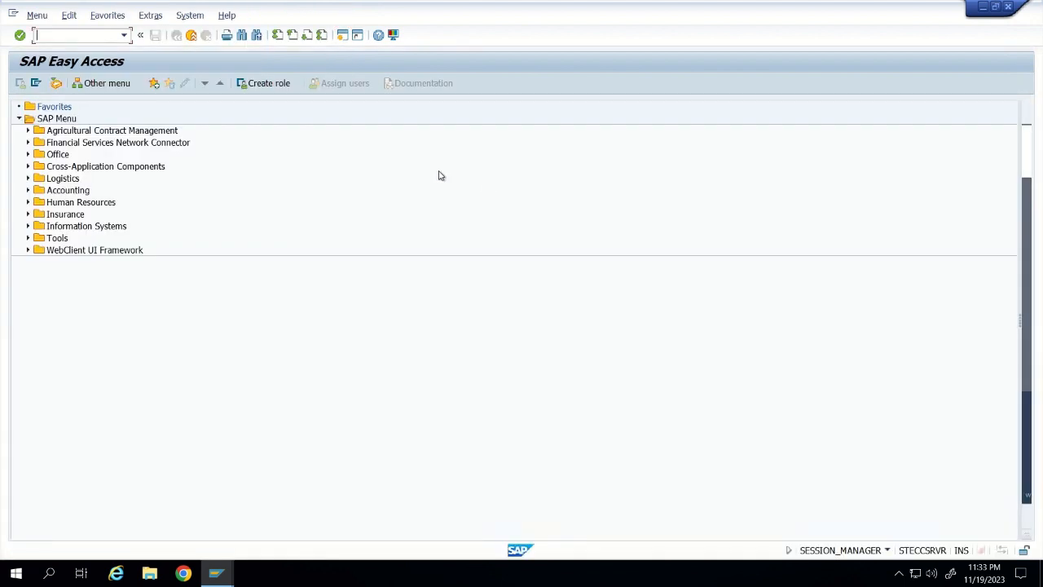
pyautogui.write('IE03')
pyautogui.press('Return')
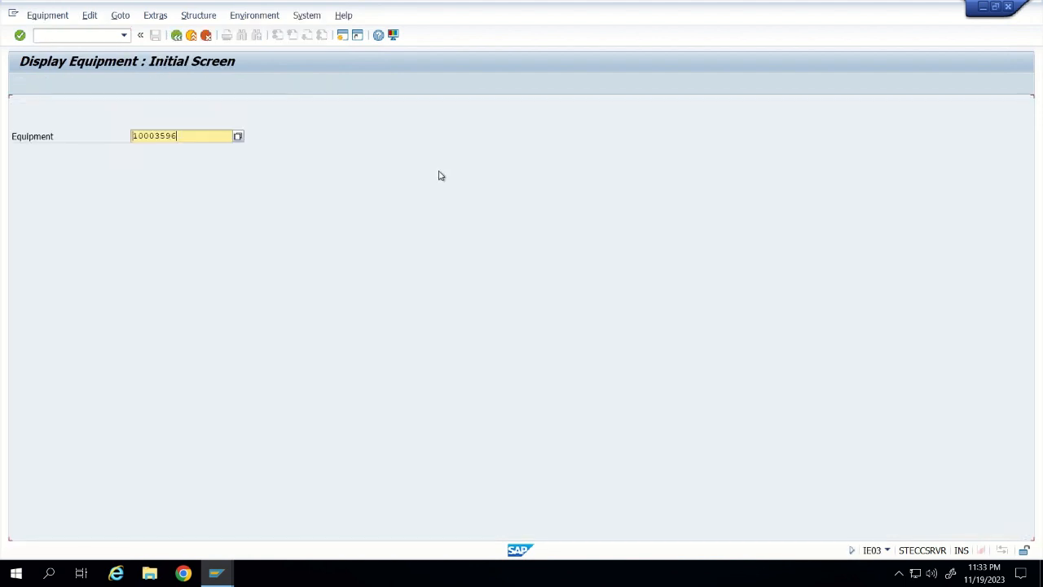
pyautogui.doubleClick(194, 136)
pyautogui.hotkey('ctrl', 'v')
pyautogui.press('Return')
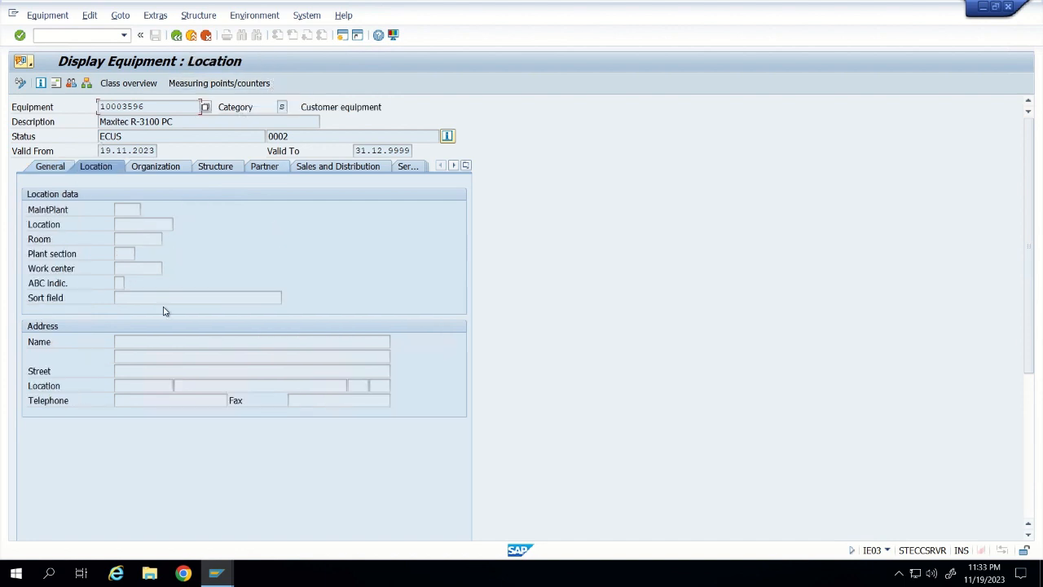
# - Examine the equipment's organization, structure, partner, sales and distribution, serial and warranty data, then leave the equipment display
pyautogui.click(168, 167)
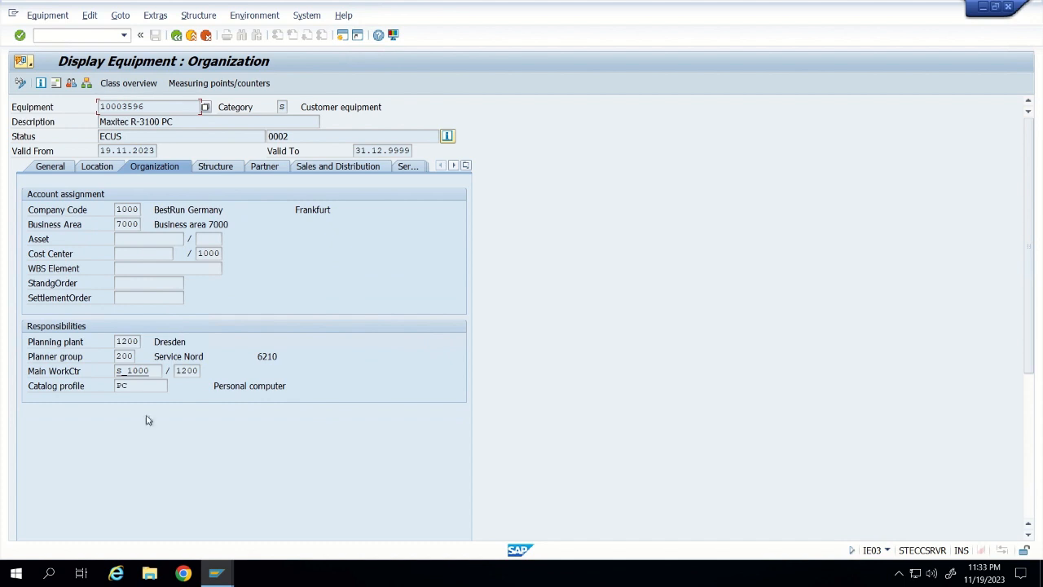
pyautogui.click(216, 168)
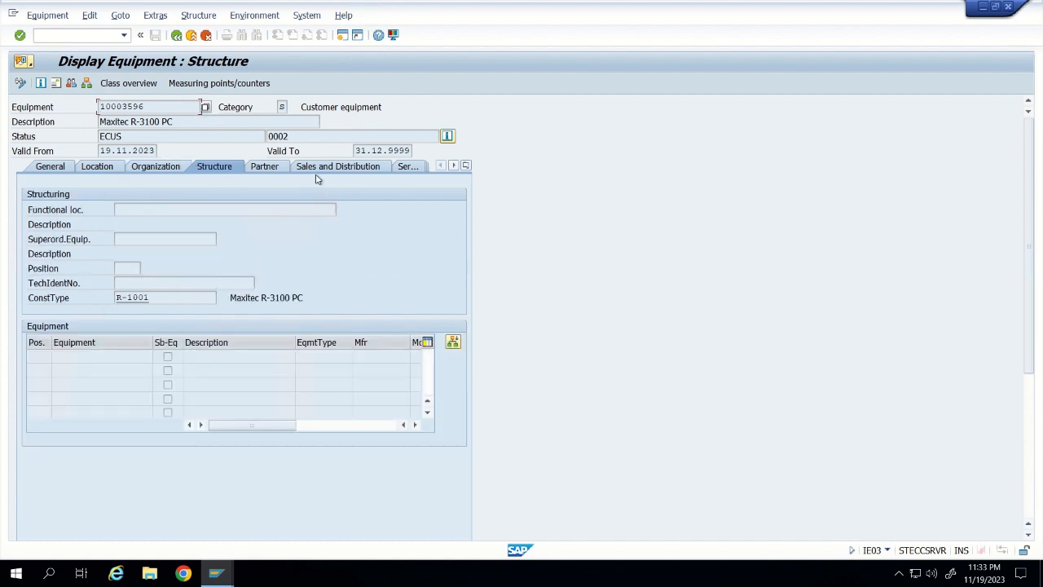
pyautogui.click(269, 167)
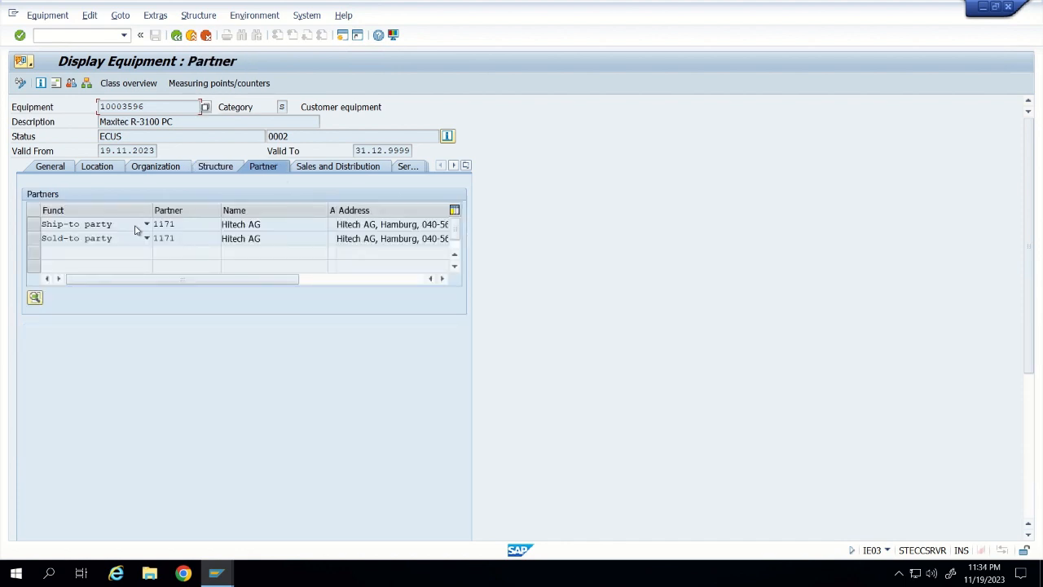
pyautogui.click(323, 169)
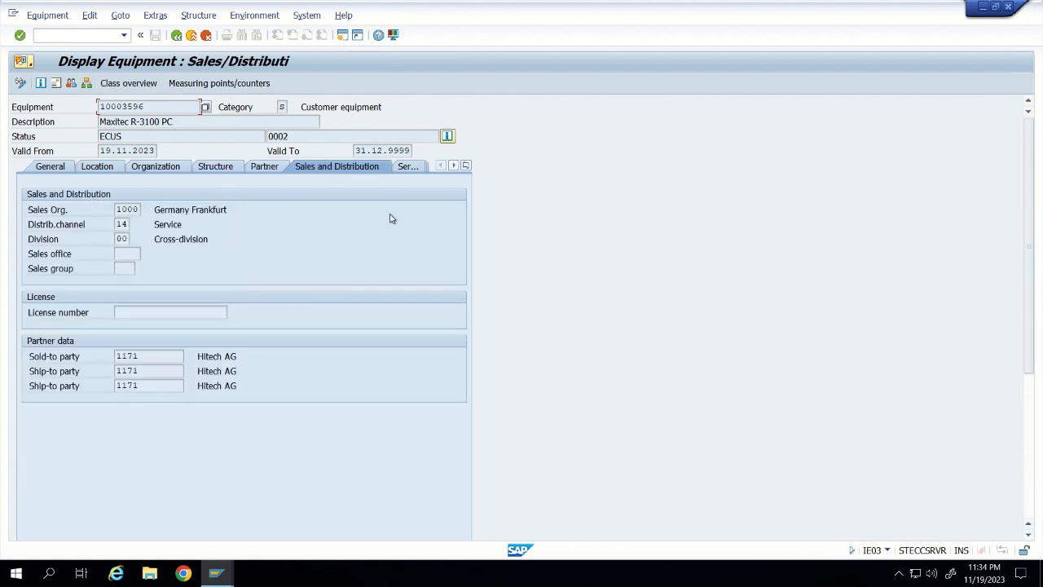
pyautogui.click(414, 172)
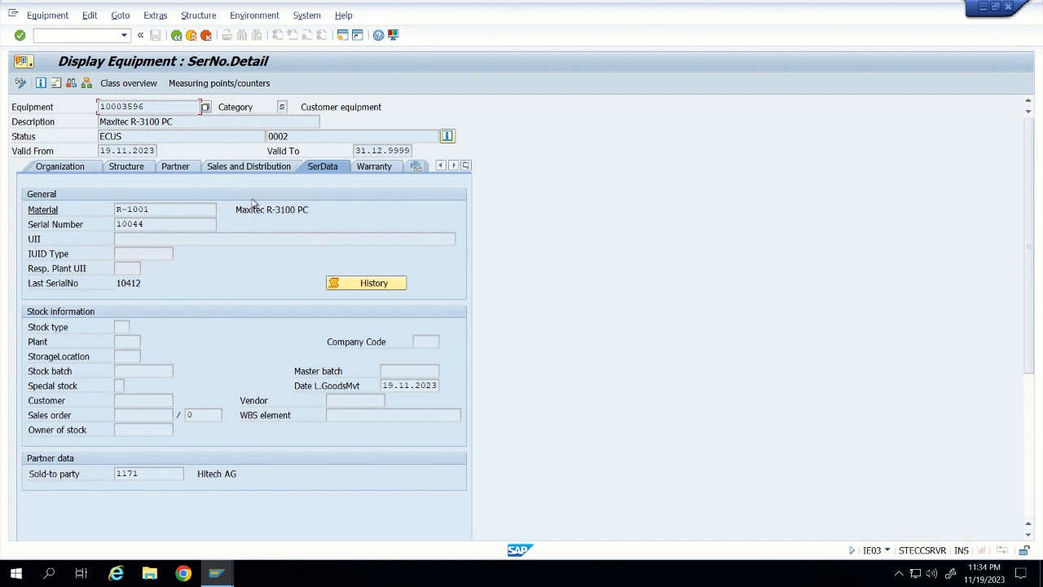
pyautogui.moveTo(148, 107); pyautogui.dragTo(99, 107)
pyautogui.click(378, 170)
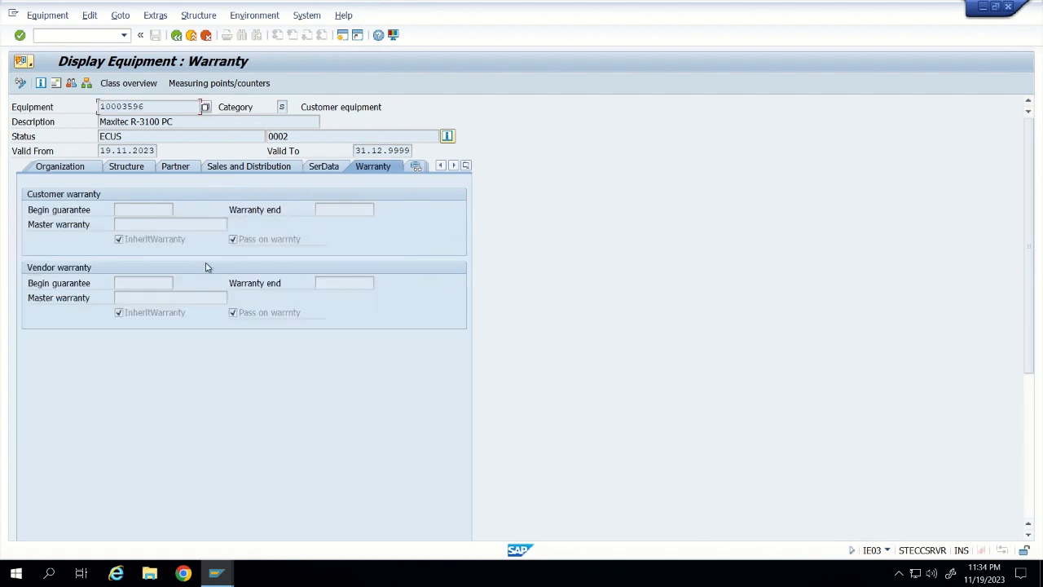
pyautogui.click(467, 167)
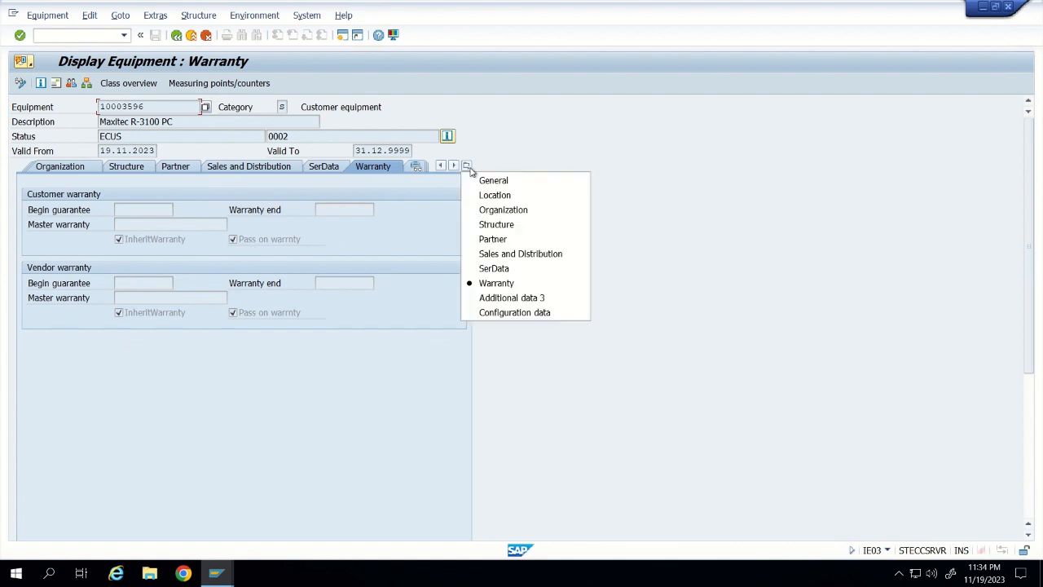
pyautogui.press('Escape')
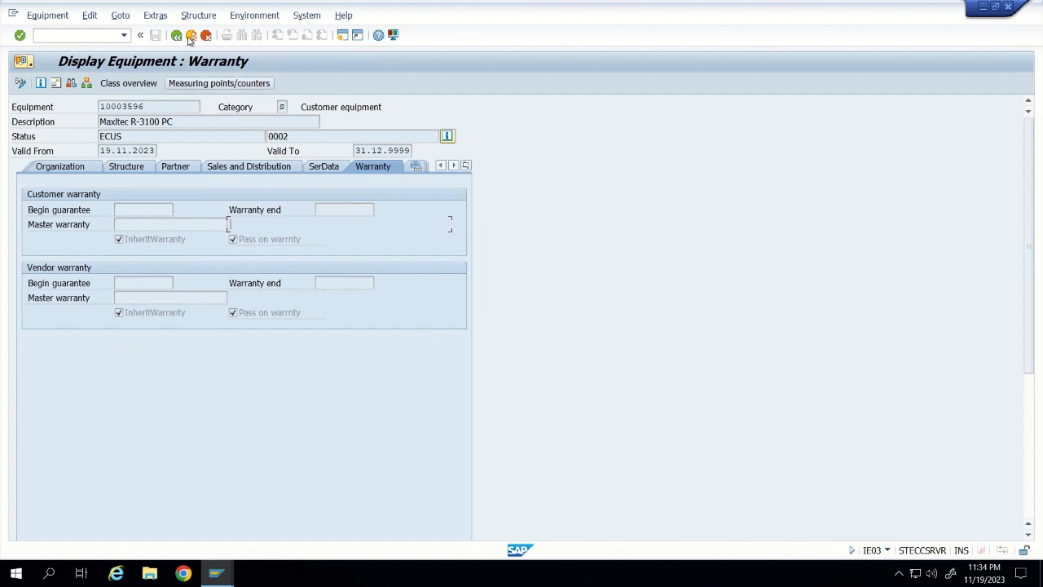
pyautogui.click(176, 36)
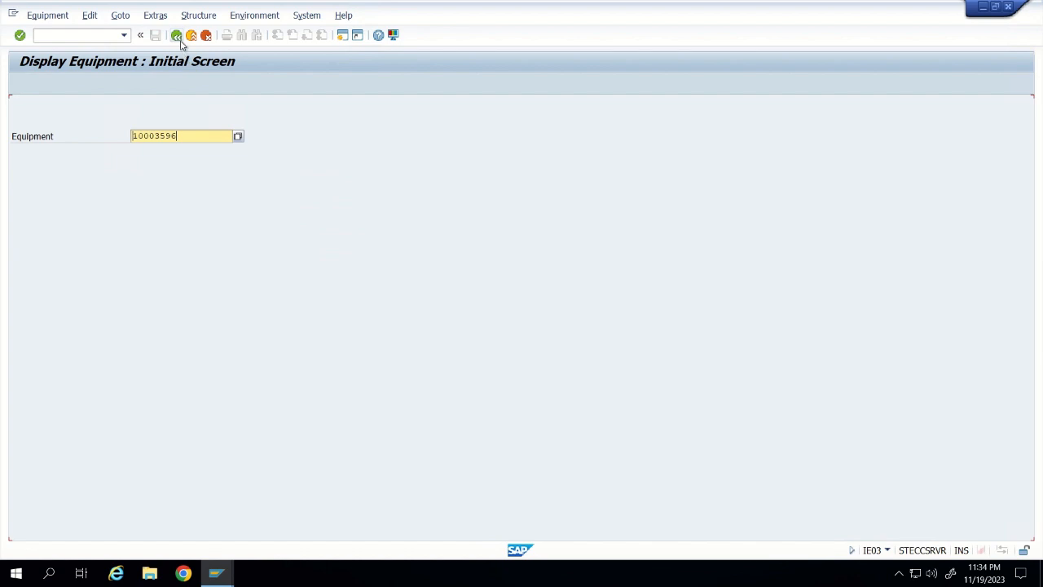
pyautogui.click(177, 36)
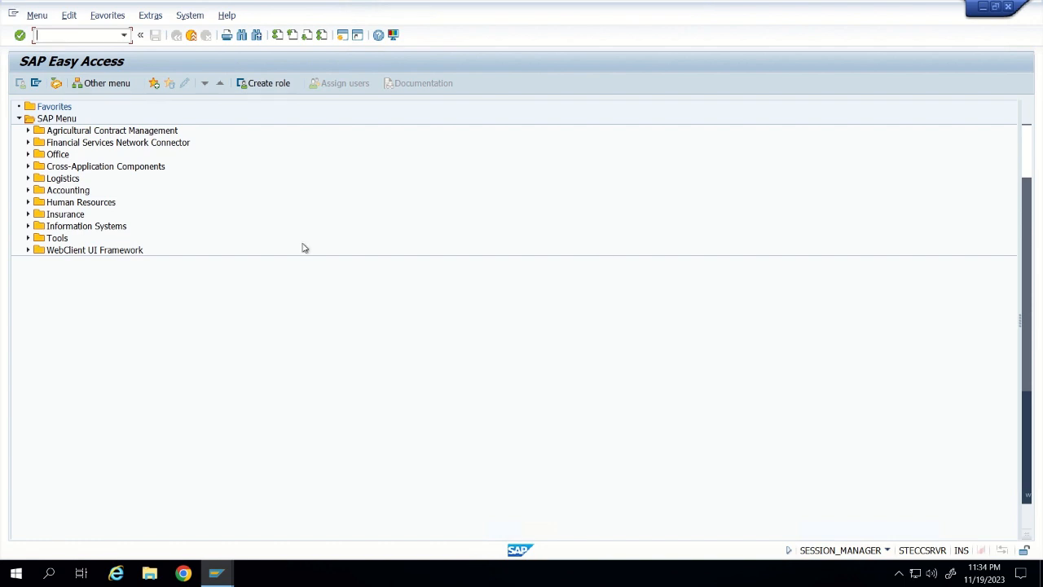
# - Open the sales order in transaction VA03, examine its document flow and leave the order display
pyautogui.write('VA03')
pyautogui.press('Return')
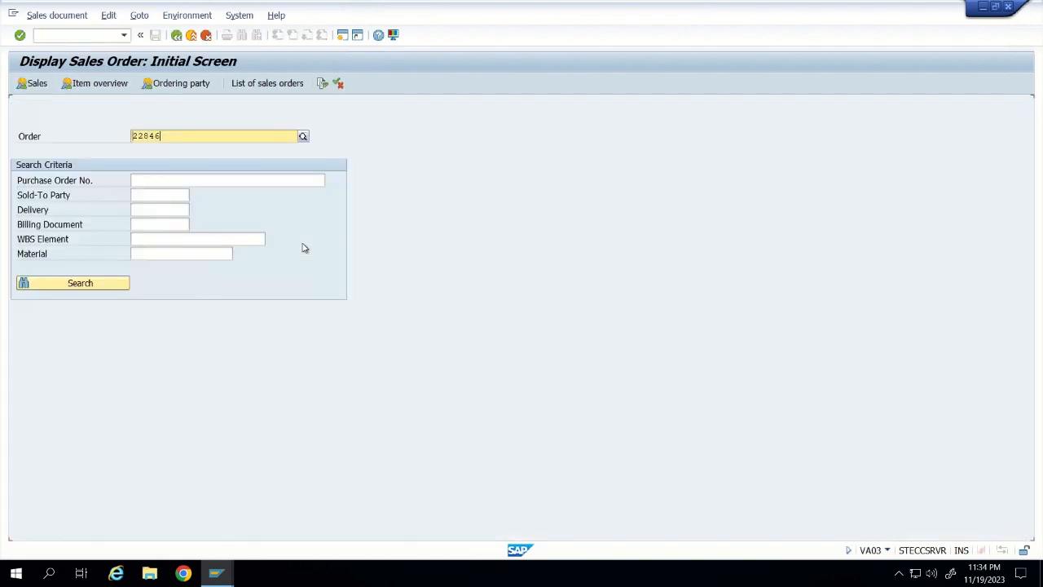
pyautogui.click(20, 35)
pyautogui.click(20, 83)
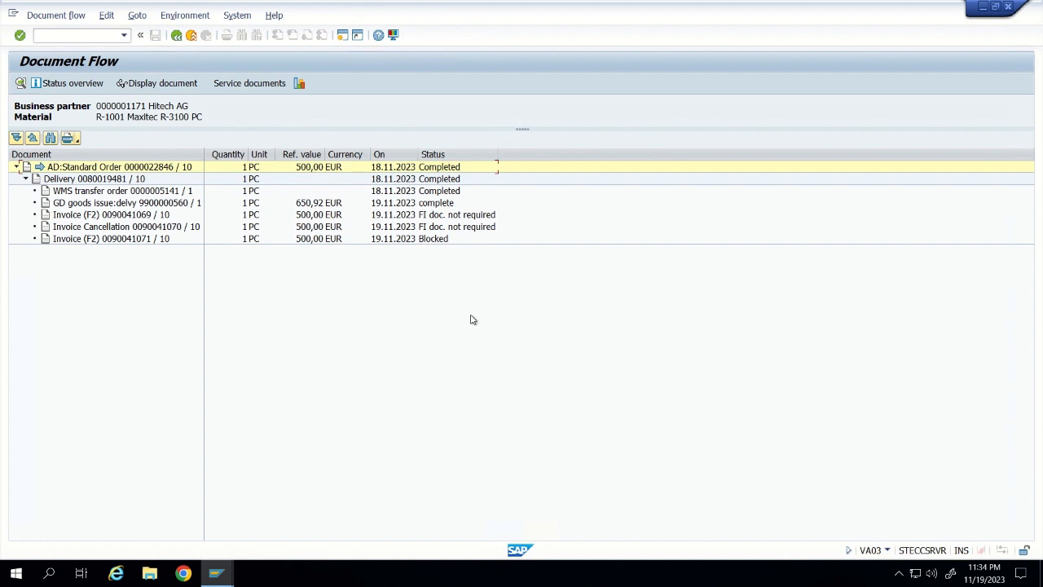
pyautogui.click(176, 35)
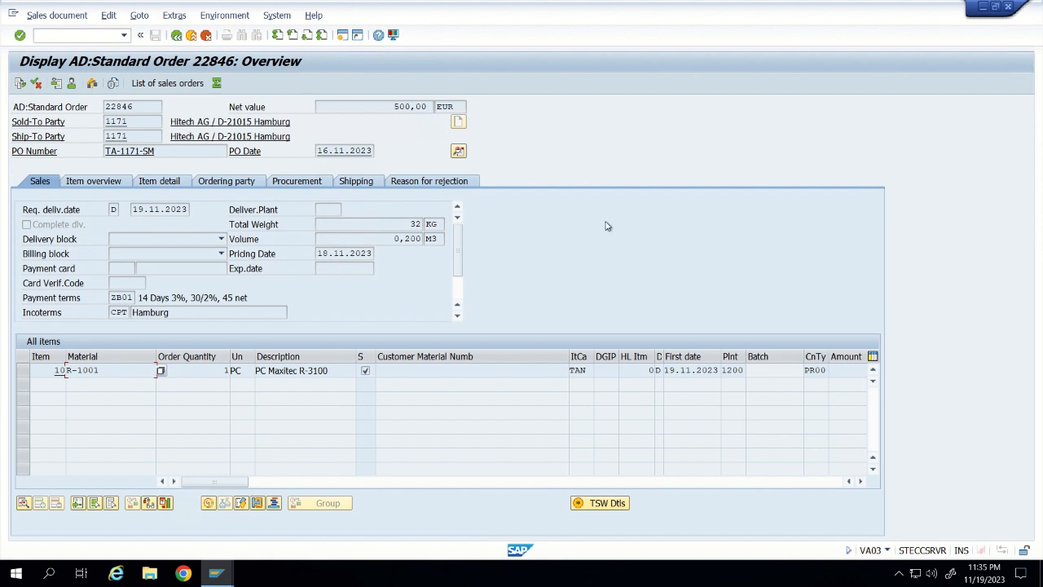
pyautogui.click(176, 35)
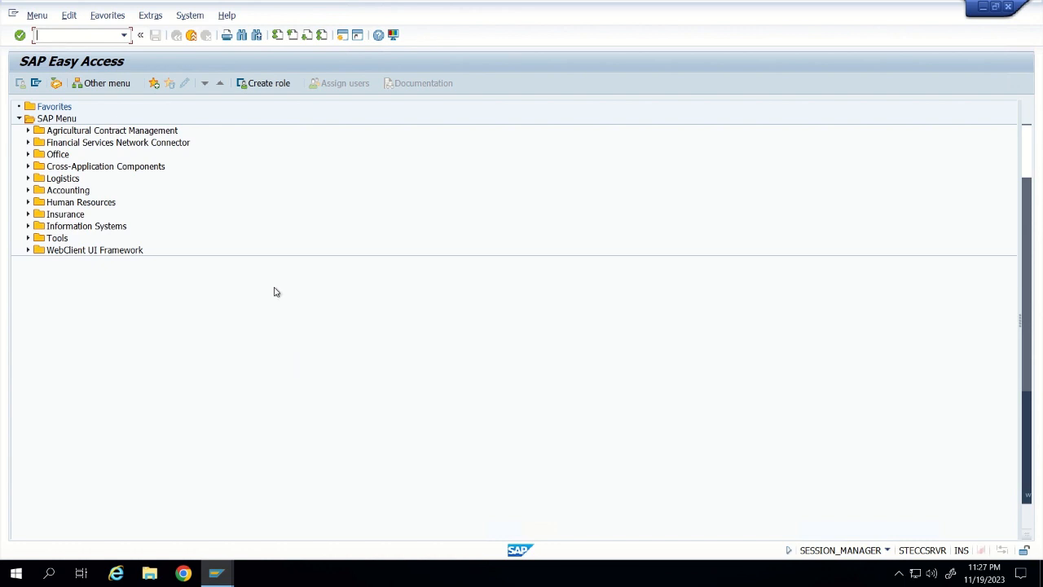
# - Switch to the SAP_CS_Exercises presentation in PowerPoint and start the slide show from the Scenario slide
pyautogui.moveTo(588, 4)
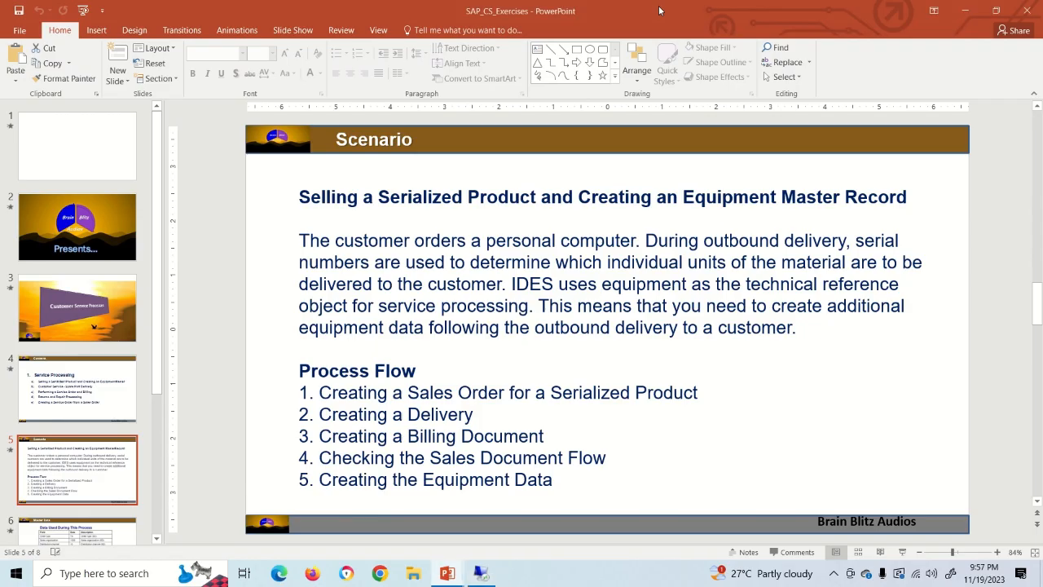
pyautogui.click(656, 9)
pyautogui.click(903, 553)
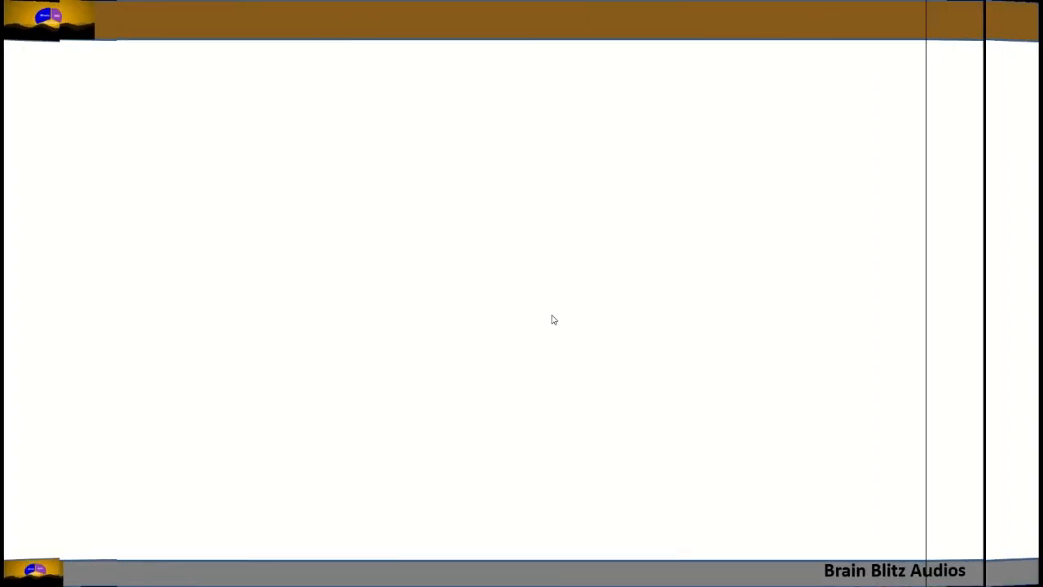